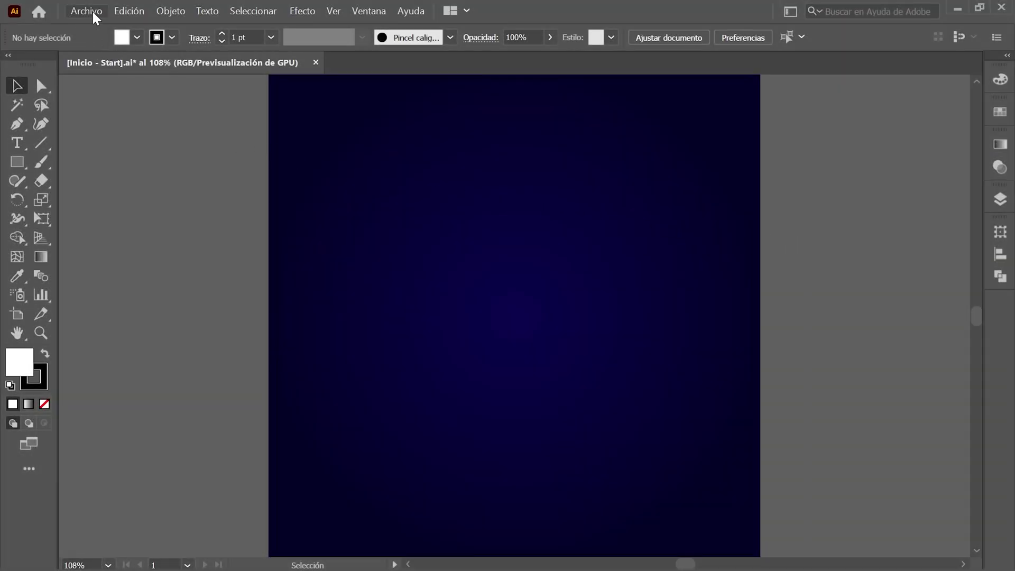
Step: Show the document guides with Ver > Guías and check the six-layer stack in Capas
{"action": "left_click", "coordinate": [335, 10]}
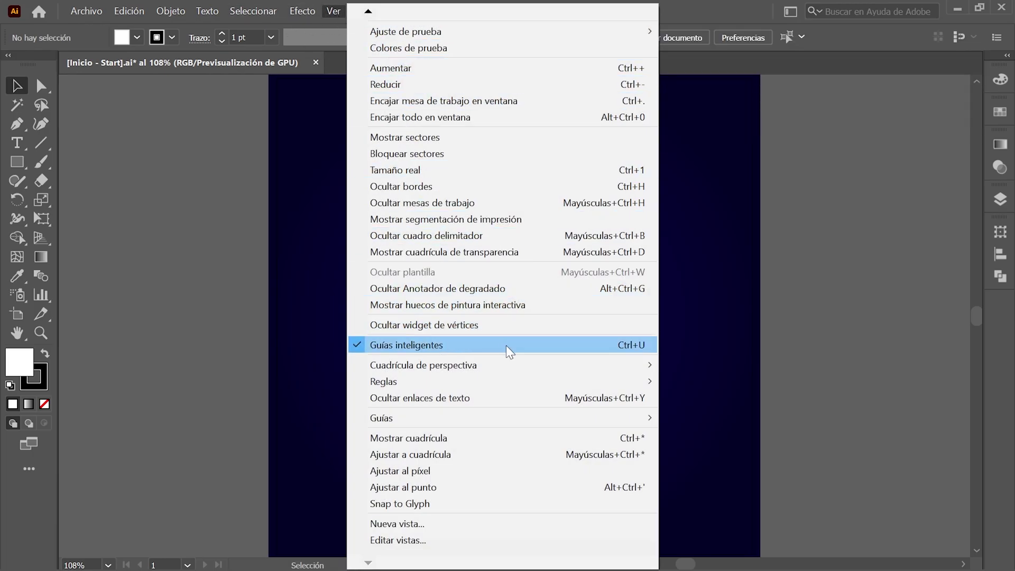
{"action": "left_click", "coordinate": [506, 347]}
{"action": "mouse_move", "coordinate": [445, 418]}
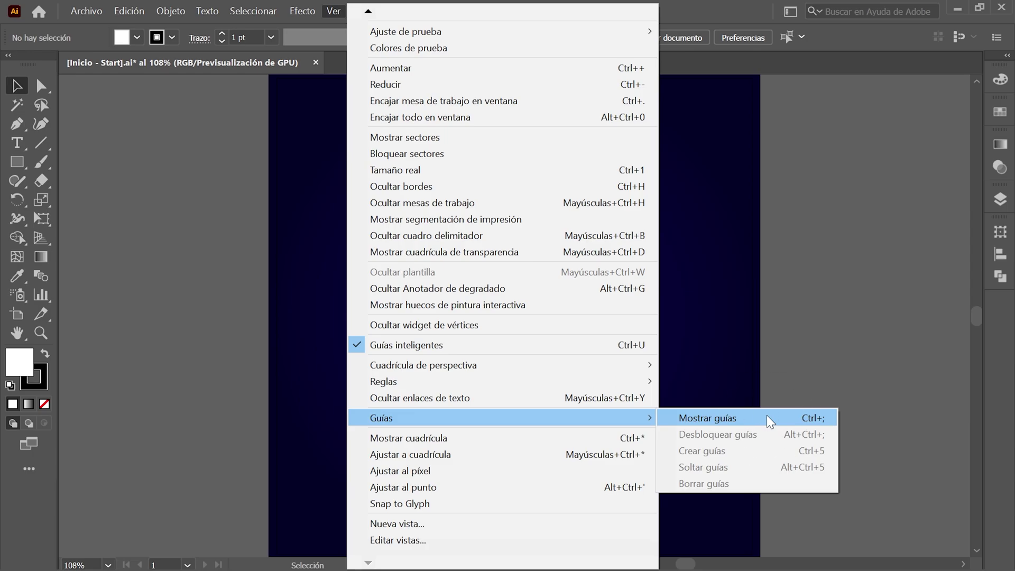
{"action": "left_click", "coordinate": [767, 417]}
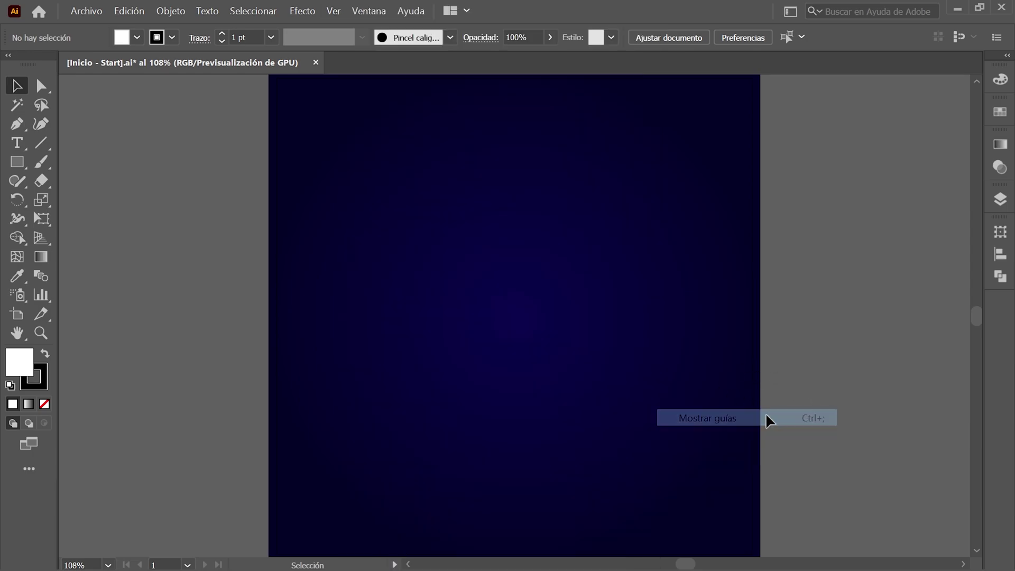
{"action": "left_click", "coordinate": [997, 200]}
{"action": "left_click", "coordinate": [932, 271]}
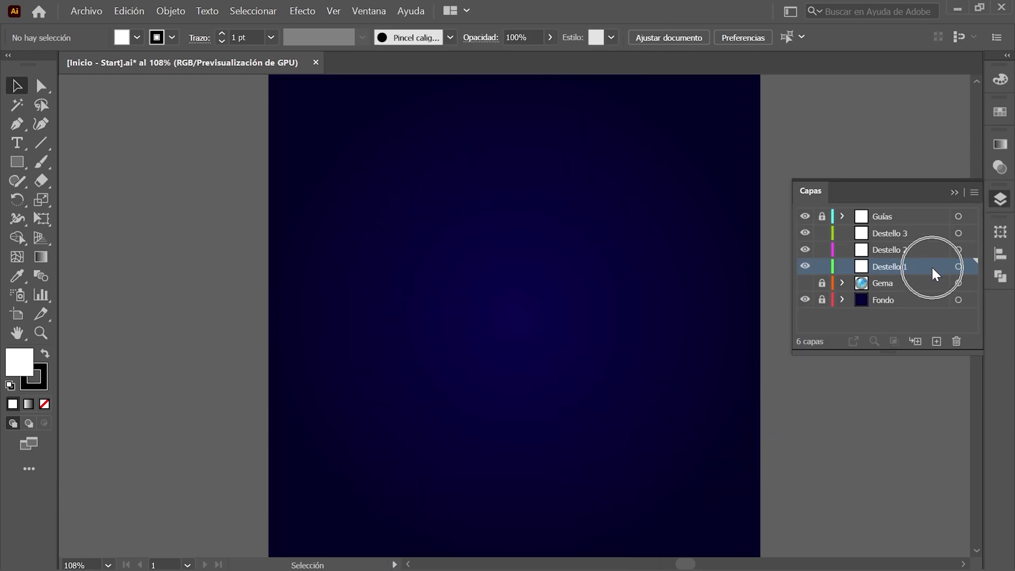
{"action": "left_click", "coordinate": [999, 200]}
Step: Draw a 780 × 780 px ellipse from the artboard centre using the Elipse dialog
{"action": "left_click", "coordinate": [19, 163]}
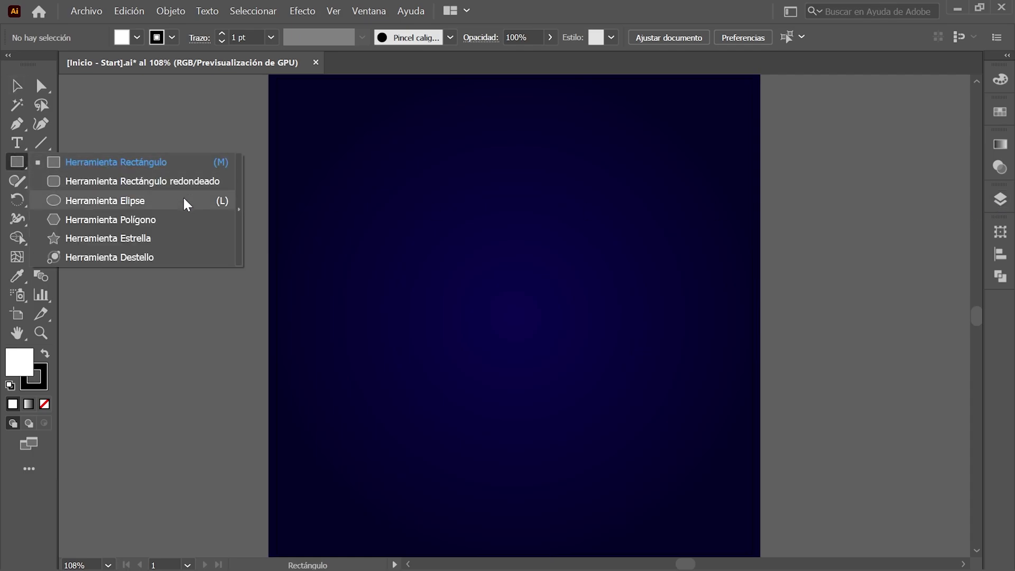
{"action": "left_click", "coordinate": [184, 201]}
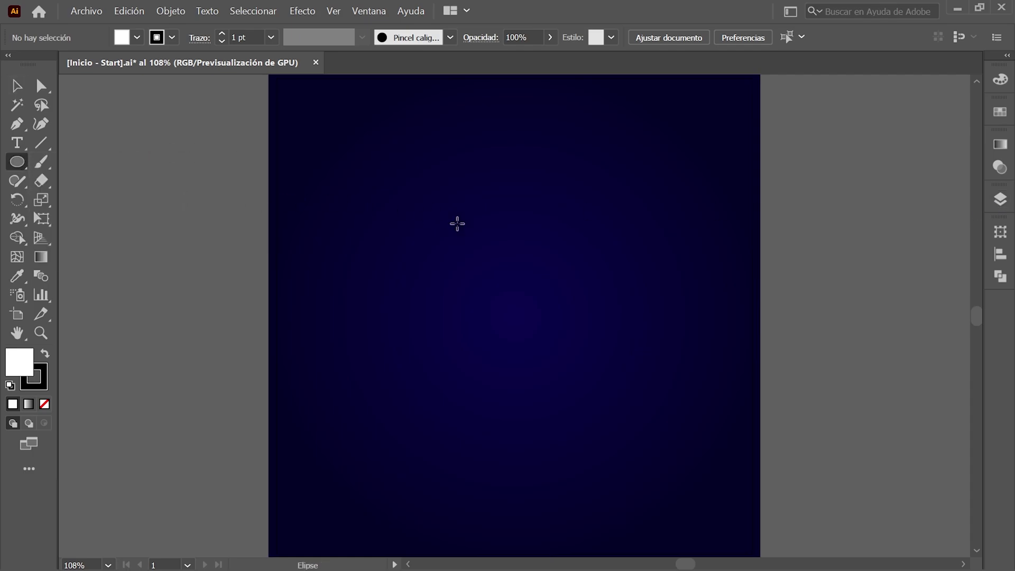
{"action": "key", "text": "ctrl"}
{"action": "key", "text": "alt"}
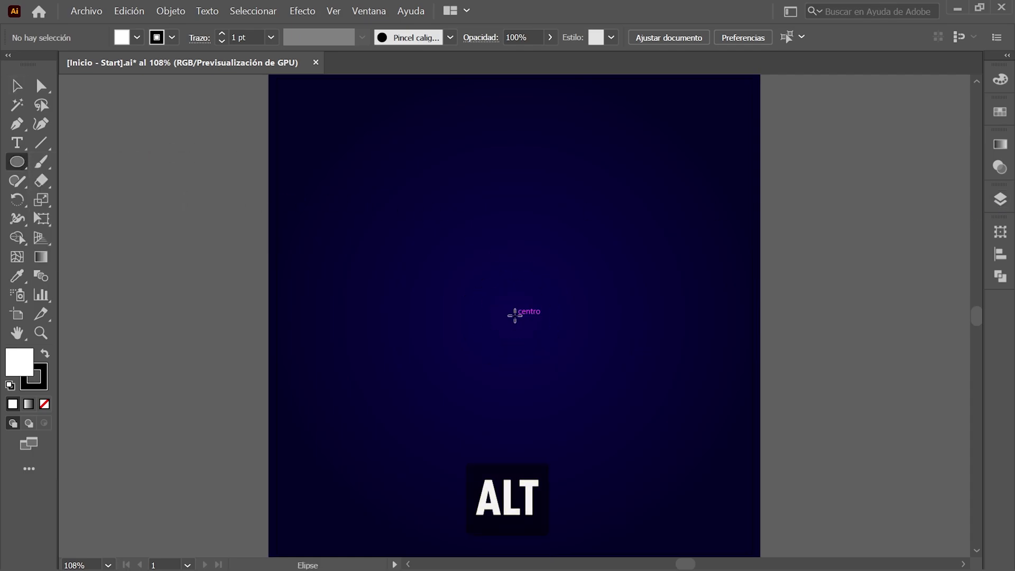
{"action": "left_click", "coordinate": [514, 316], "text": "alt"}
{"action": "left_click", "coordinate": [206, 135]}
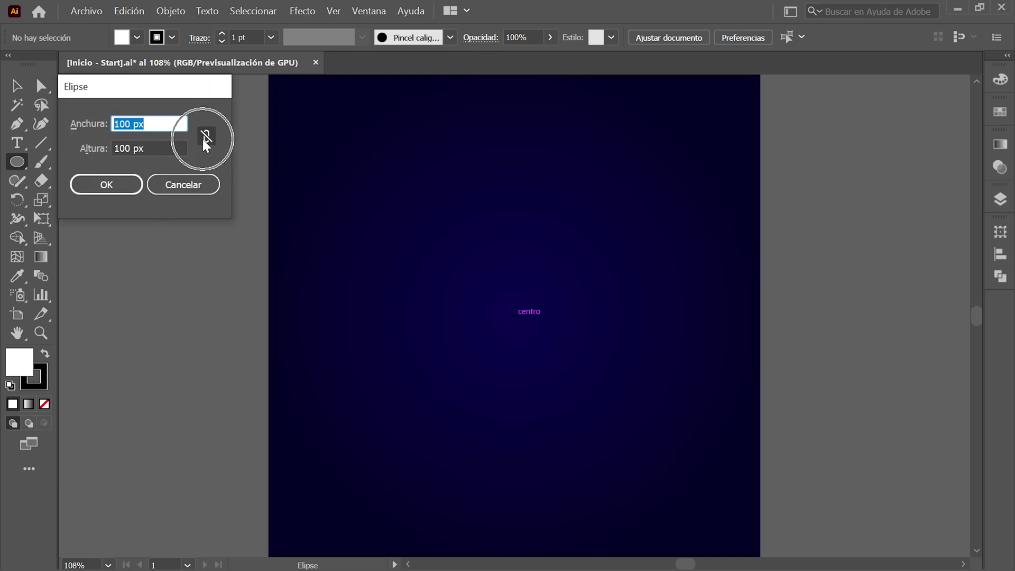
{"action": "left_click", "coordinate": [173, 127]}
{"action": "type", "text": "780"}
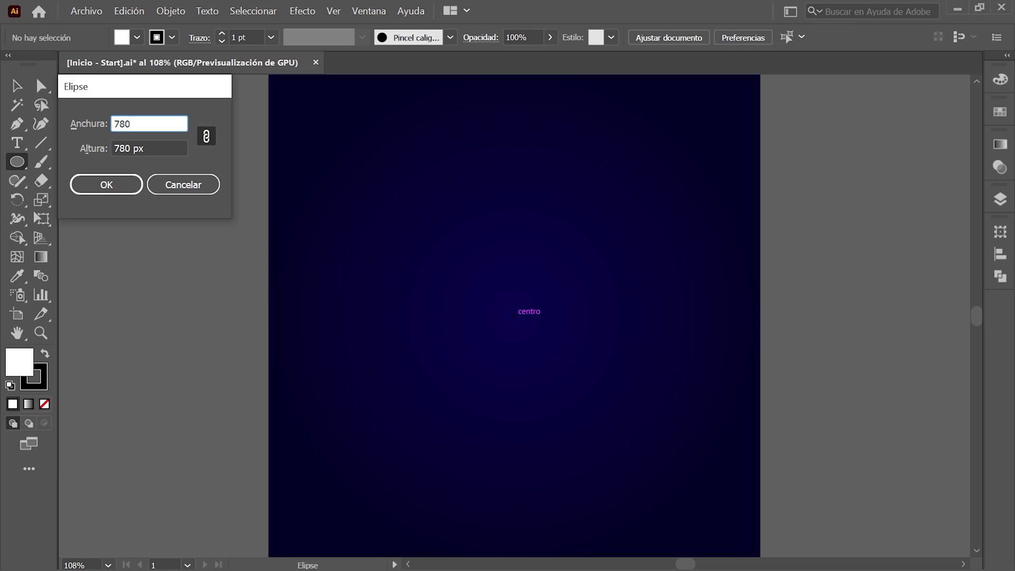
{"action": "left_click", "coordinate": [126, 182]}
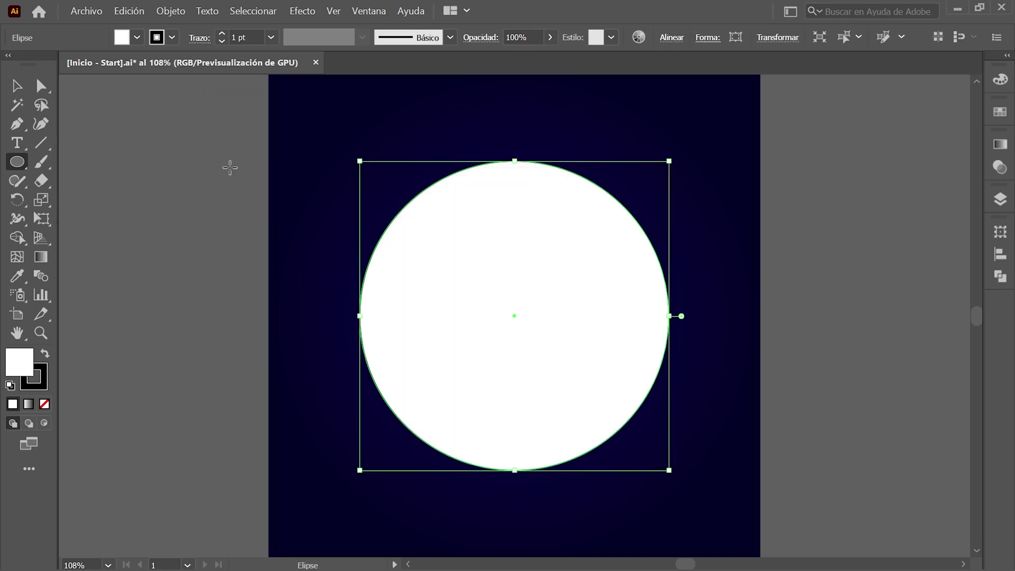
{"action": "left_click", "coordinate": [999, 148]}
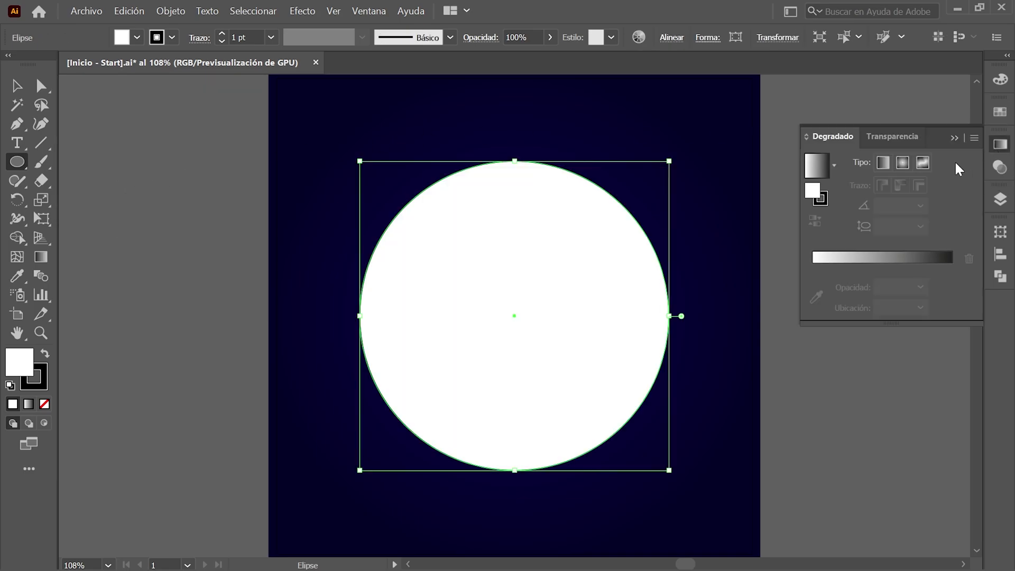
Step: Remove the circle's stroke and fill it with a radial gradient
{"action": "left_click", "coordinate": [823, 201]}
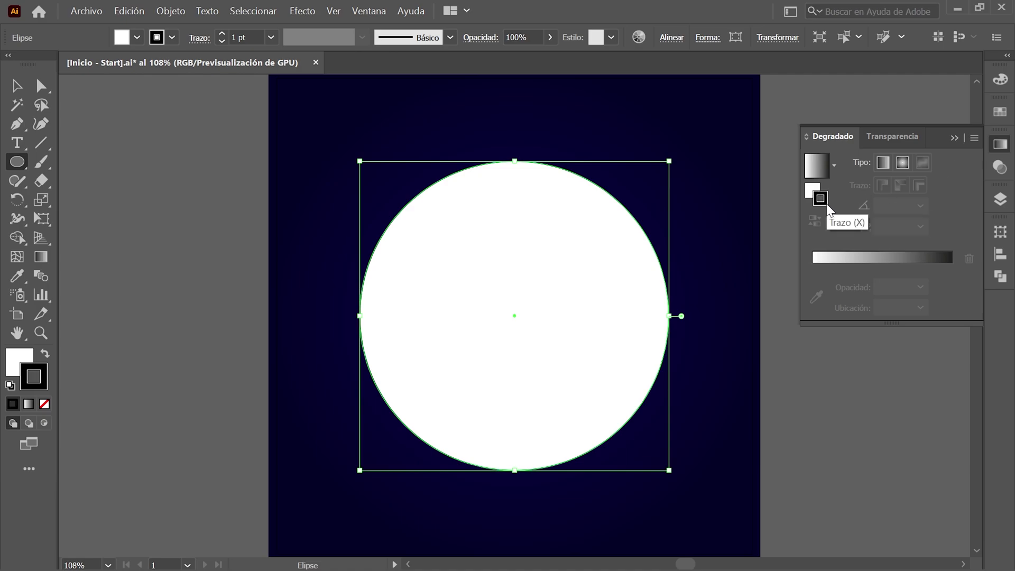
{"action": "left_click", "coordinate": [172, 37]}
{"action": "left_click", "coordinate": [12, 69]}
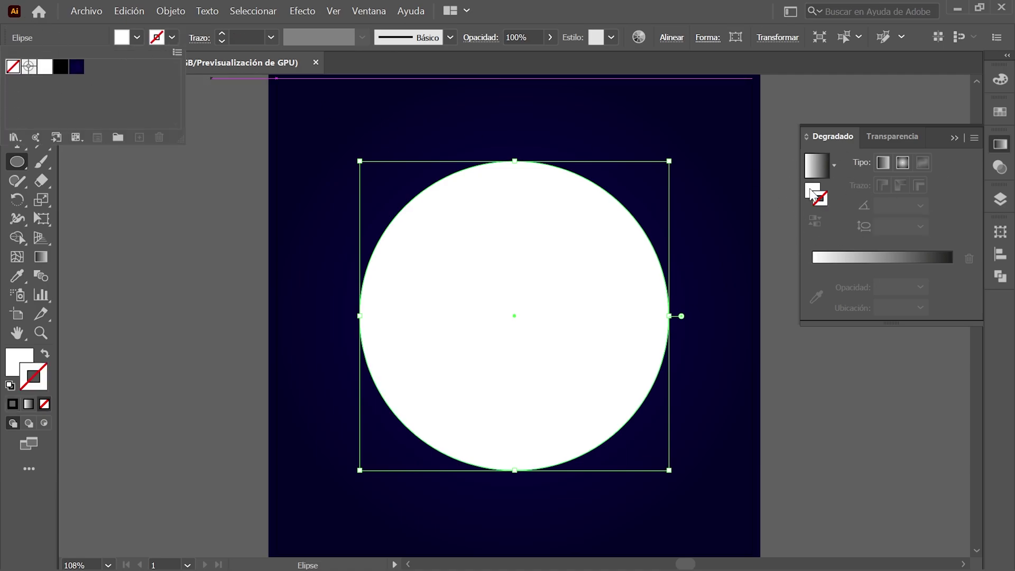
{"action": "left_click", "coordinate": [813, 194]}
{"action": "left_click", "coordinate": [816, 165]}
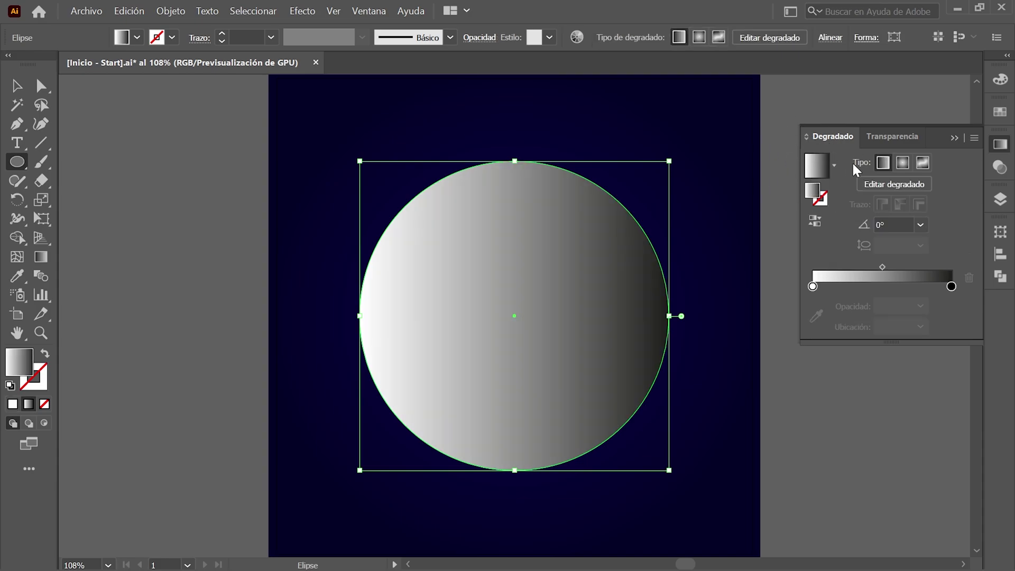
{"action": "left_click", "coordinate": [903, 164]}
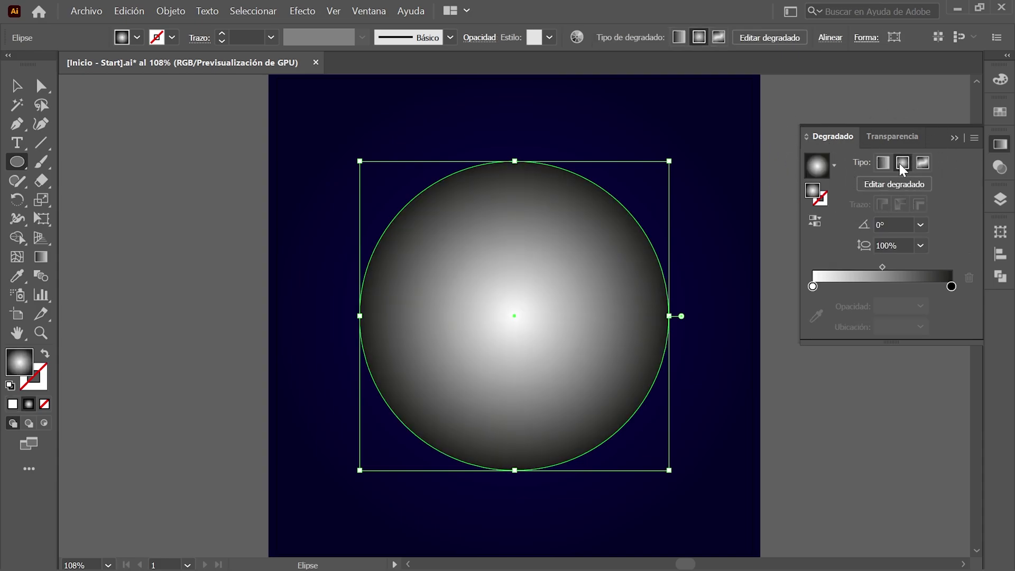
Step: Switch both the white and black gradient stops to RGB colour mode
{"action": "double_click", "coordinate": [812, 286]}
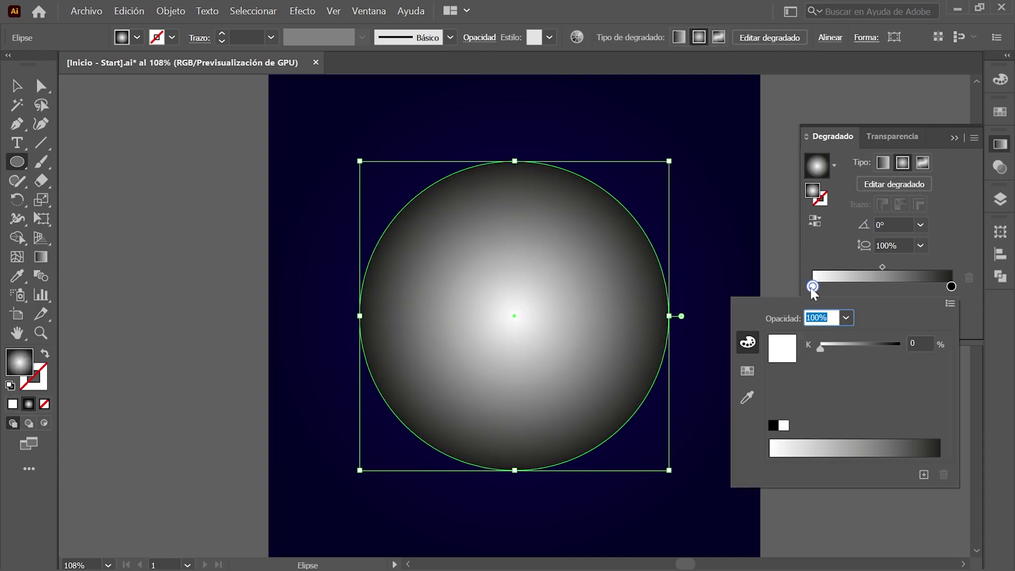
{"action": "left_click", "coordinate": [951, 305]}
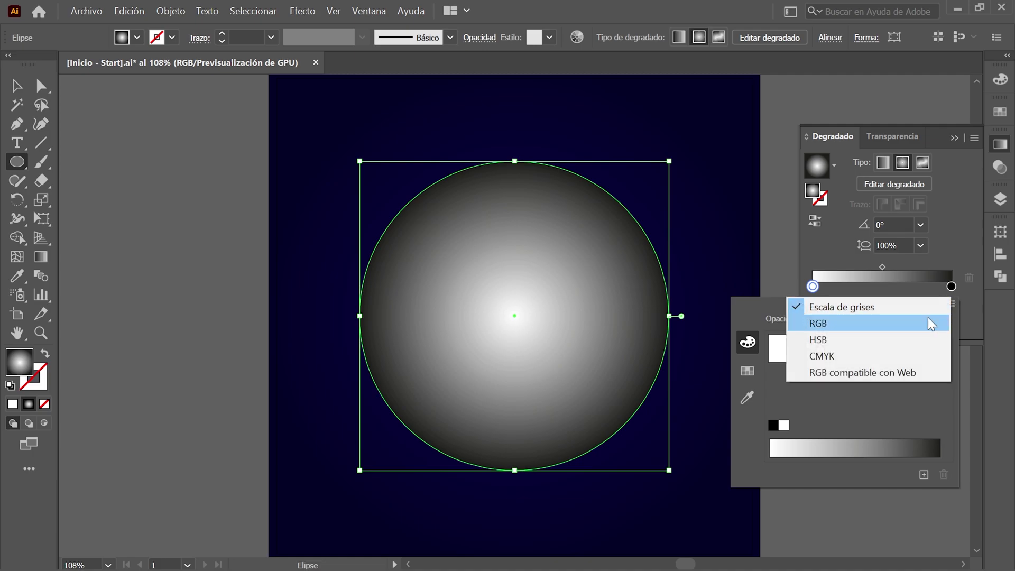
{"action": "left_click", "coordinate": [930, 323]}
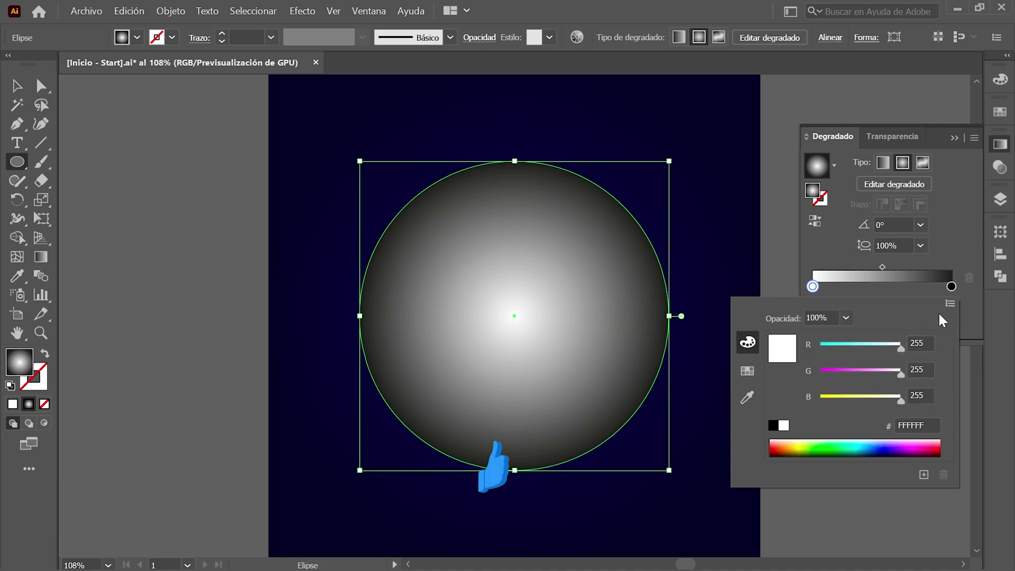
{"action": "left_click", "coordinate": [952, 286]}
{"action": "double_click", "coordinate": [951, 286]}
{"action": "left_click", "coordinate": [952, 304]}
{"action": "left_click", "coordinate": [944, 319]}
{"action": "left_click", "coordinate": [973, 314]}
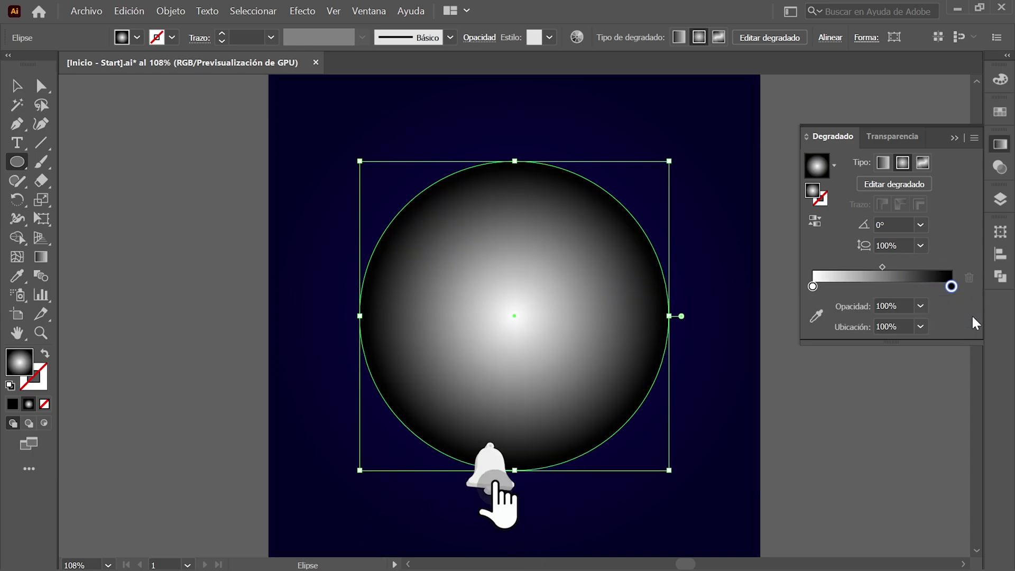
Step: Move the gradient midpoint location to 45%
{"action": "left_click", "coordinate": [882, 266]}
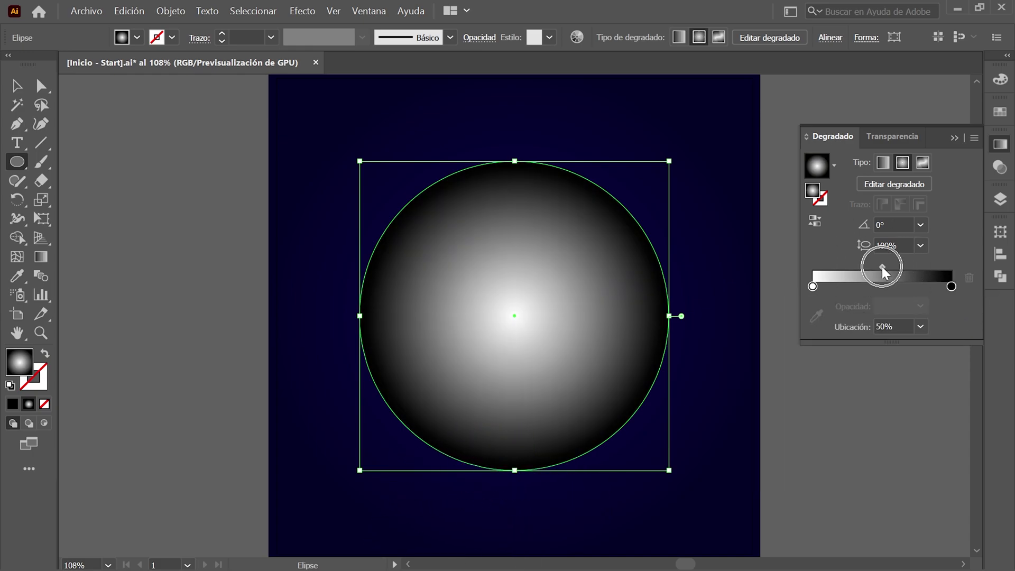
{"action": "left_click", "coordinate": [891, 326]}
{"action": "type", "text": "45"}
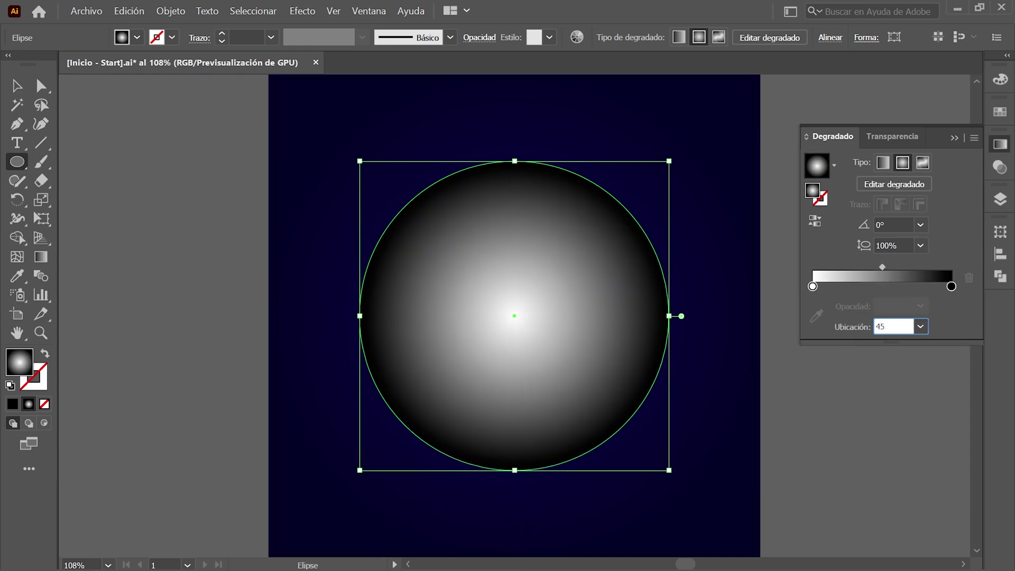
{"action": "key", "text": "Return"}
Step: Set the gradient circle's blend mode to Trama in Transparencia
{"action": "left_click", "coordinate": [1000, 167]}
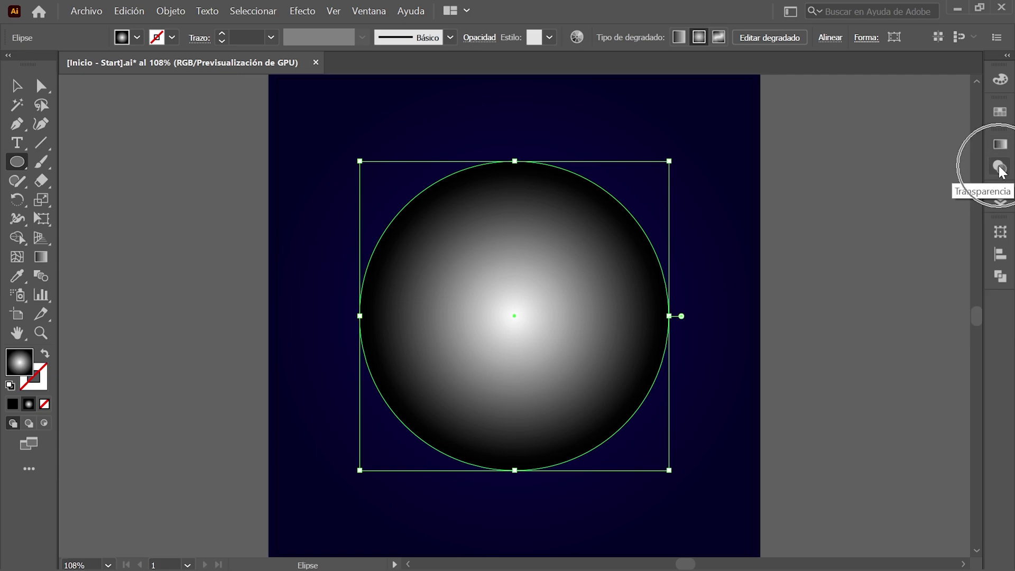
{"action": "left_click", "coordinate": [1000, 168]}
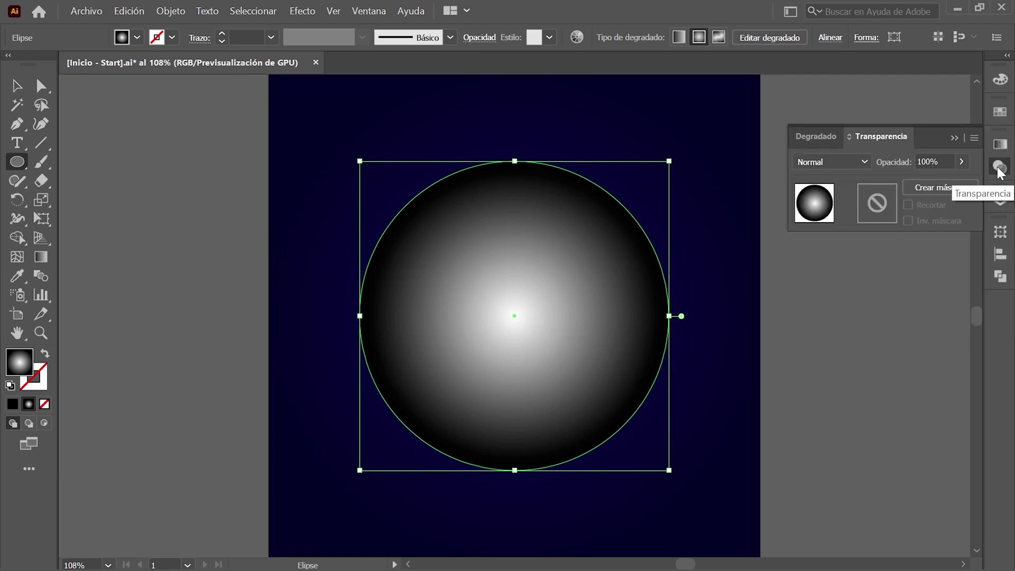
{"action": "left_click", "coordinate": [865, 162]}
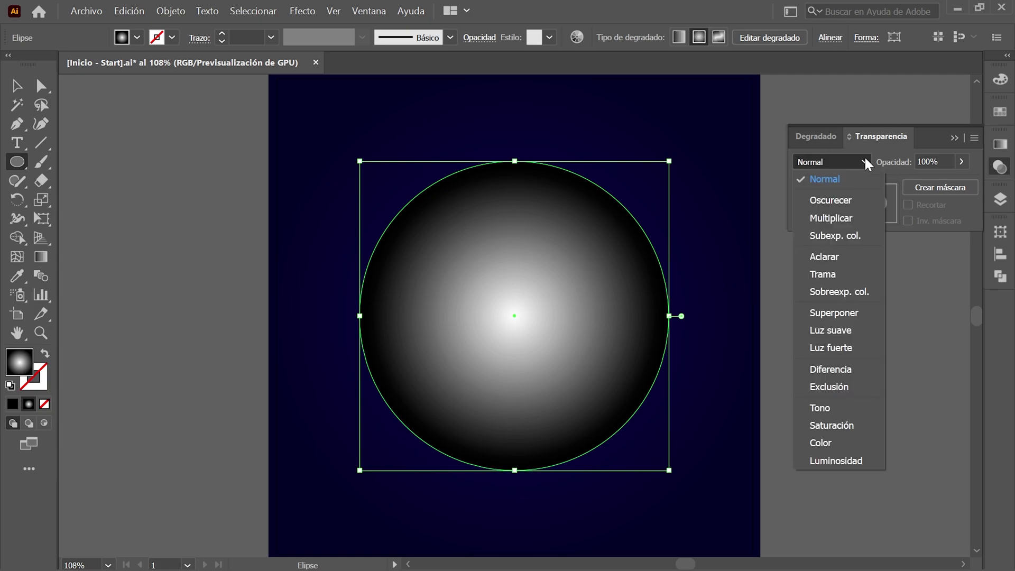
{"action": "left_click", "coordinate": [843, 274]}
{"action": "left_click", "coordinate": [1000, 167]}
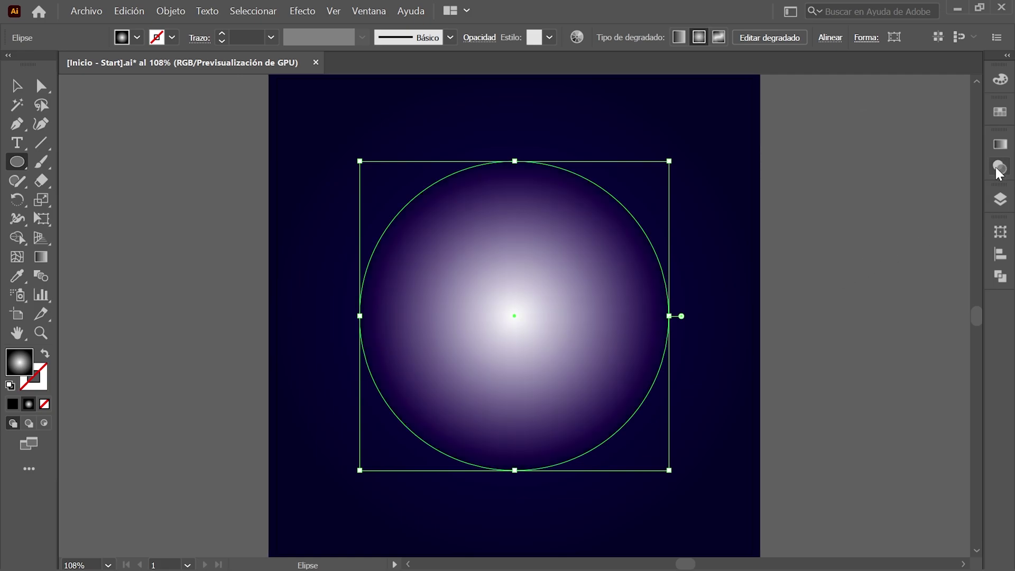
Step: Unlink proportions and narrow the circle to 48 px wide, keeping 780 px height
{"action": "left_click", "coordinate": [1000, 233]}
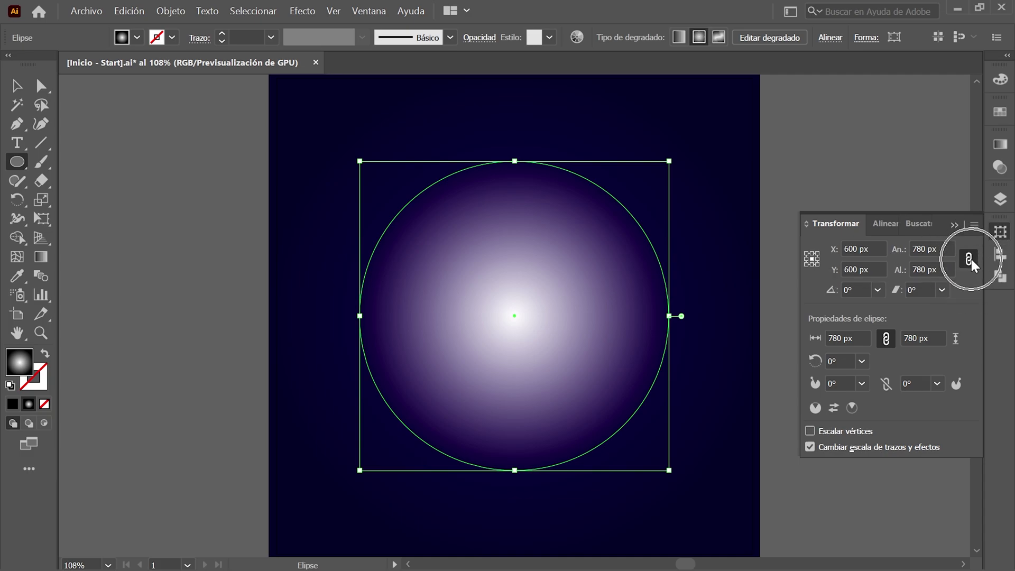
{"action": "left_click", "coordinate": [971, 259]}
{"action": "left_click", "coordinate": [932, 249]}
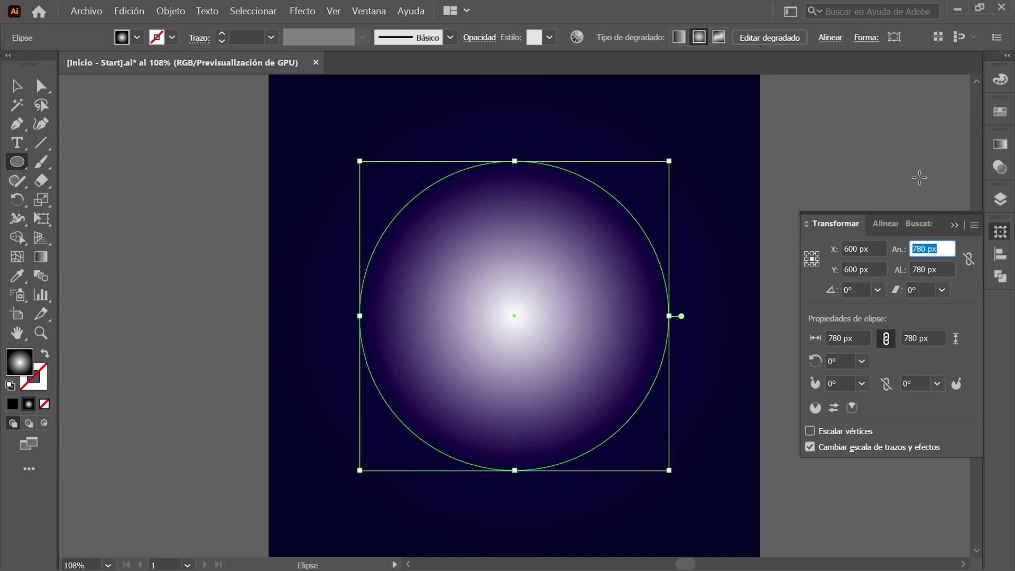
{"action": "type", "text": "48"}
{"action": "key", "text": "Return"}
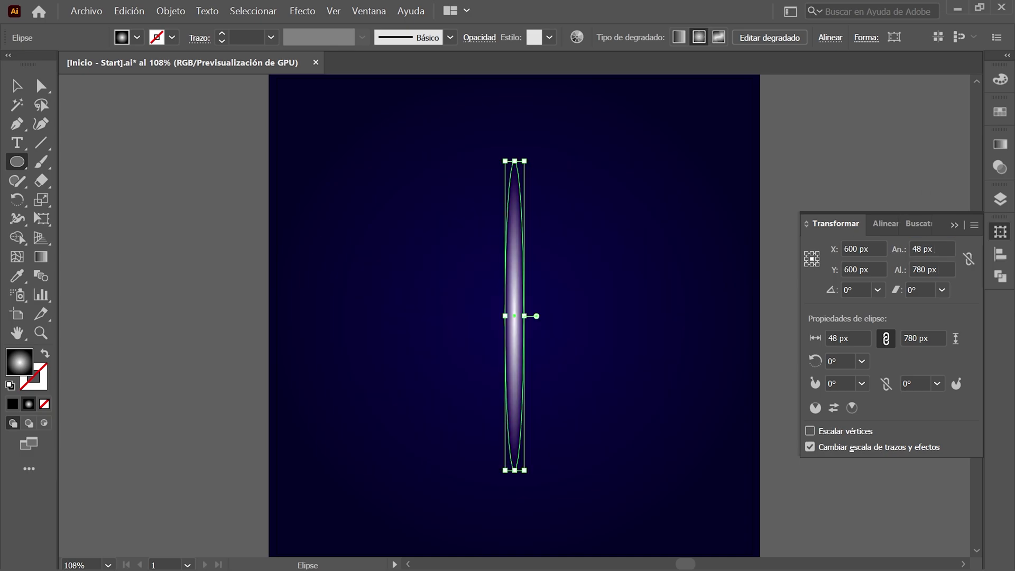
{"action": "left_click", "coordinate": [172, 13]}
Step: Add a 90° rotated copy of the ellipse, then select both ellipses
{"action": "left_click", "coordinate": [172, 11]}
{"action": "mouse_move", "coordinate": [238, 34]}
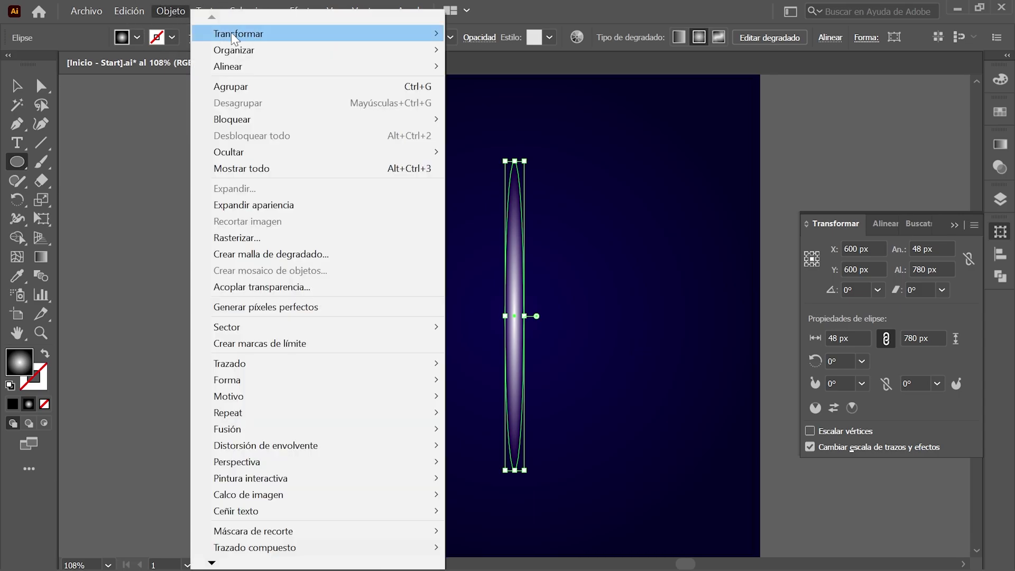
{"action": "left_click", "coordinate": [535, 71]}
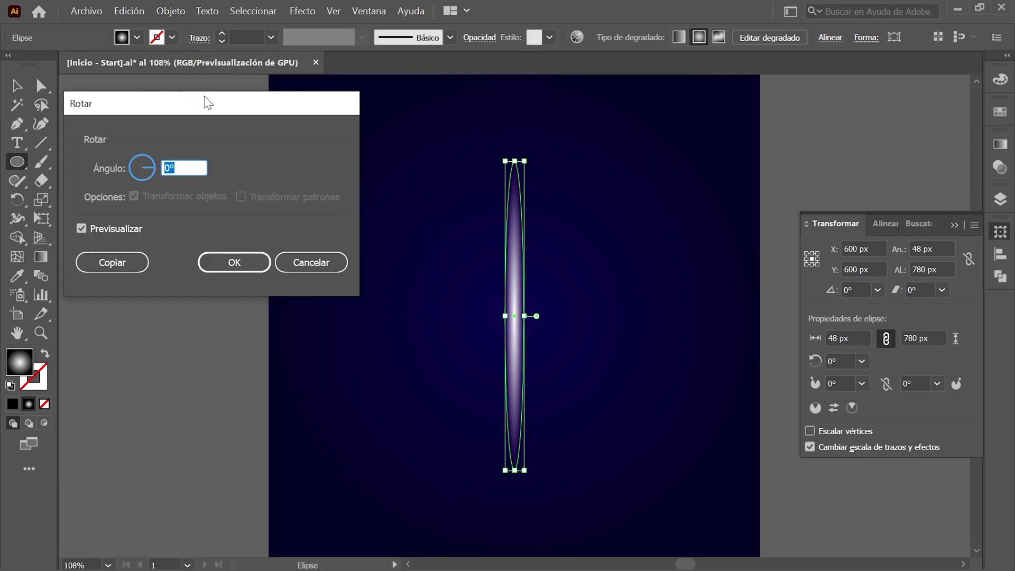
{"action": "type", "text": "90"}
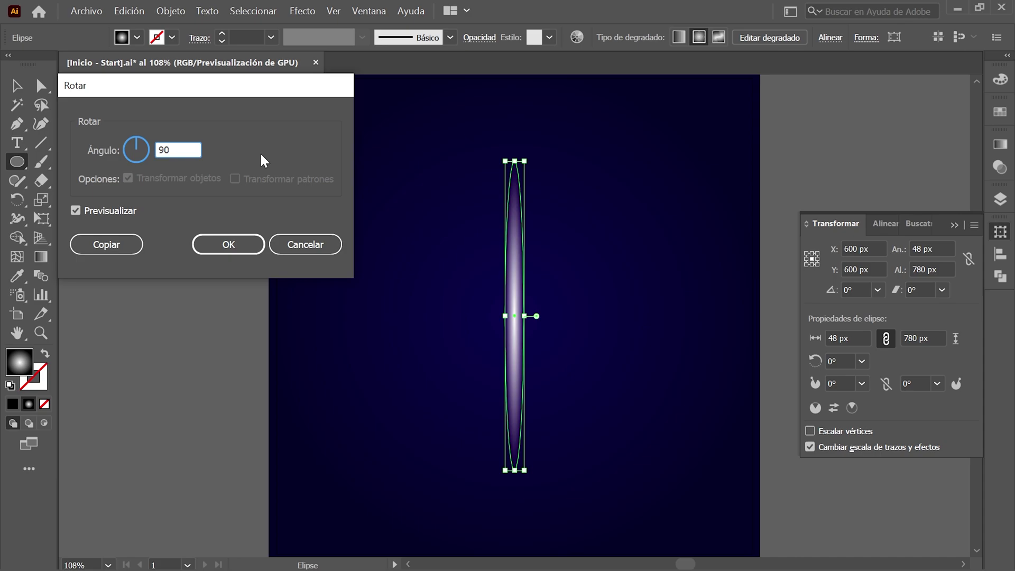
{"action": "left_click", "coordinate": [106, 244]}
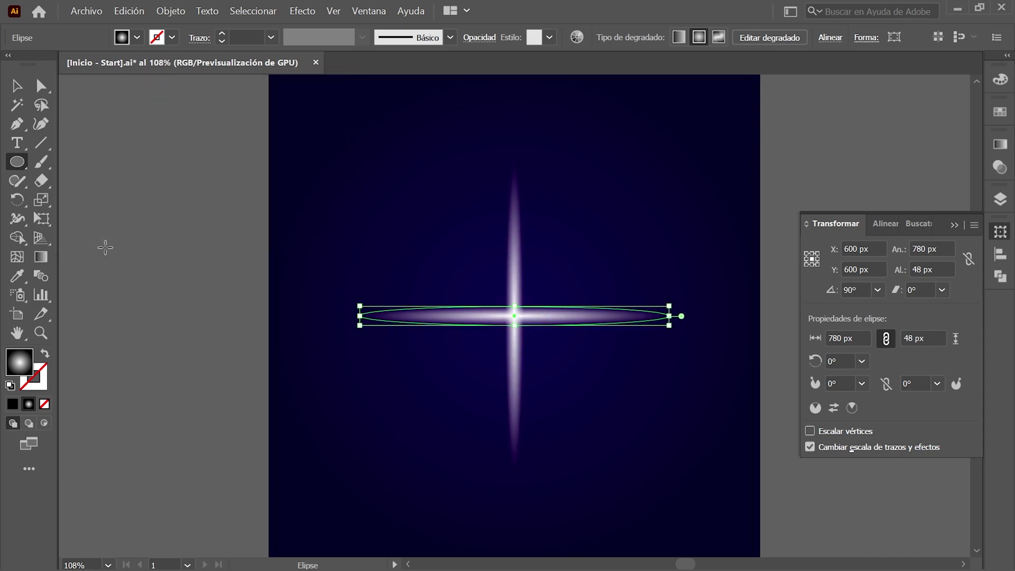
{"action": "left_click", "coordinate": [16, 86]}
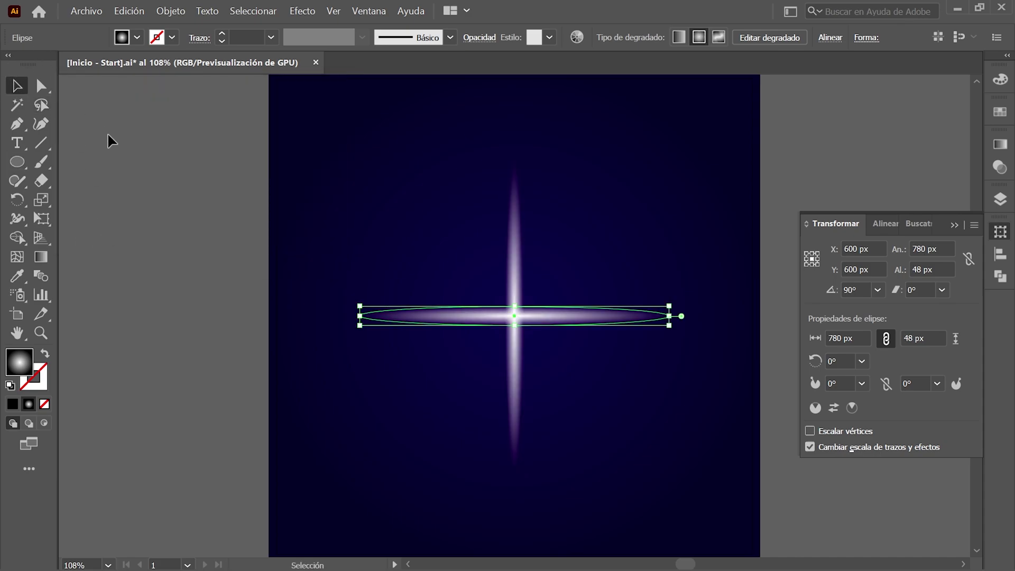
{"action": "left_click", "coordinate": [253, 12]}
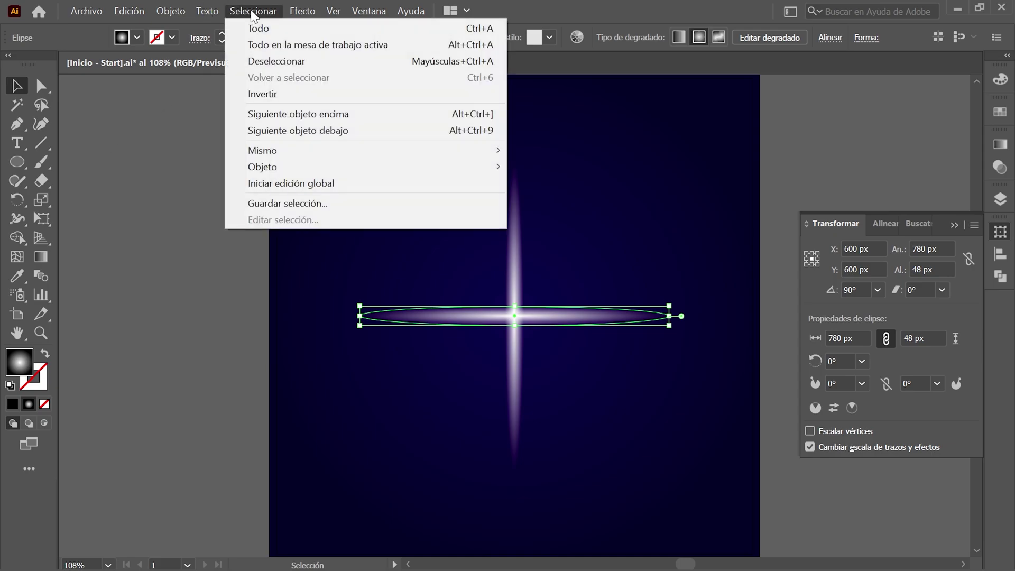
{"action": "left_click", "coordinate": [315, 26]}
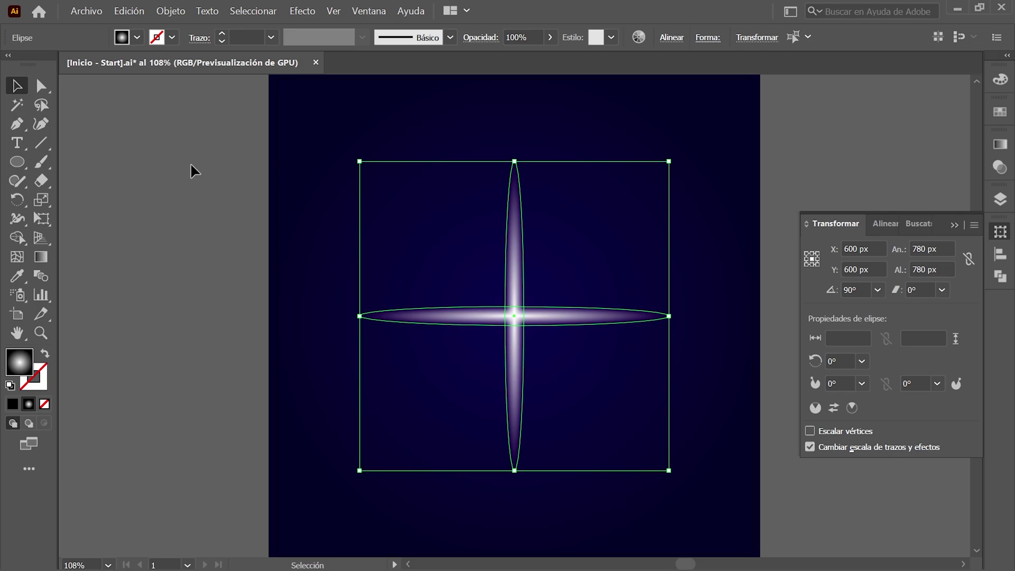
Step: Add a 45° rotated copy of the cross for the diagonal rays
{"action": "left_click", "coordinate": [175, 11]}
{"action": "left_click", "coordinate": [309, 35]}
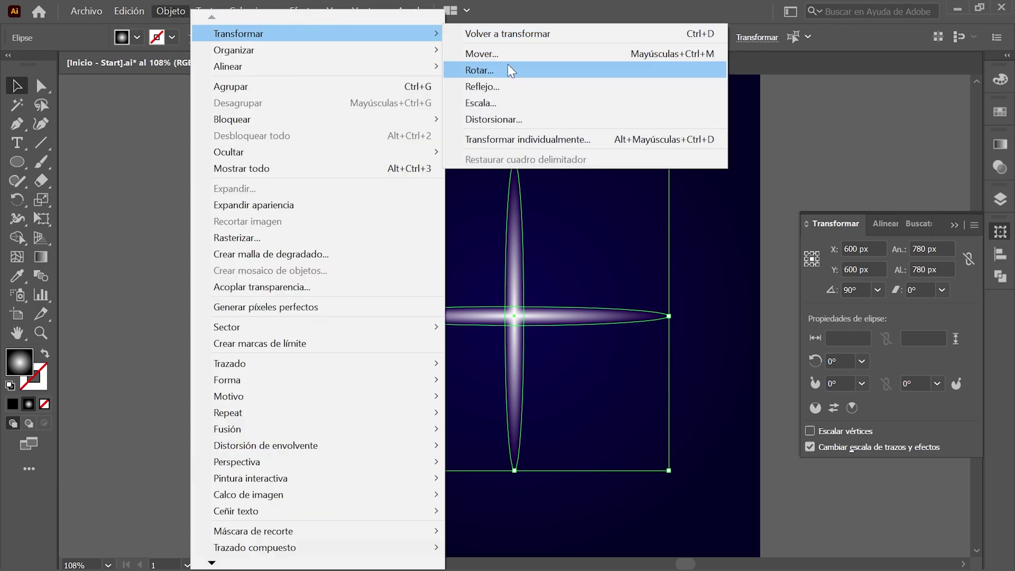
{"action": "left_click", "coordinate": [523, 68]}
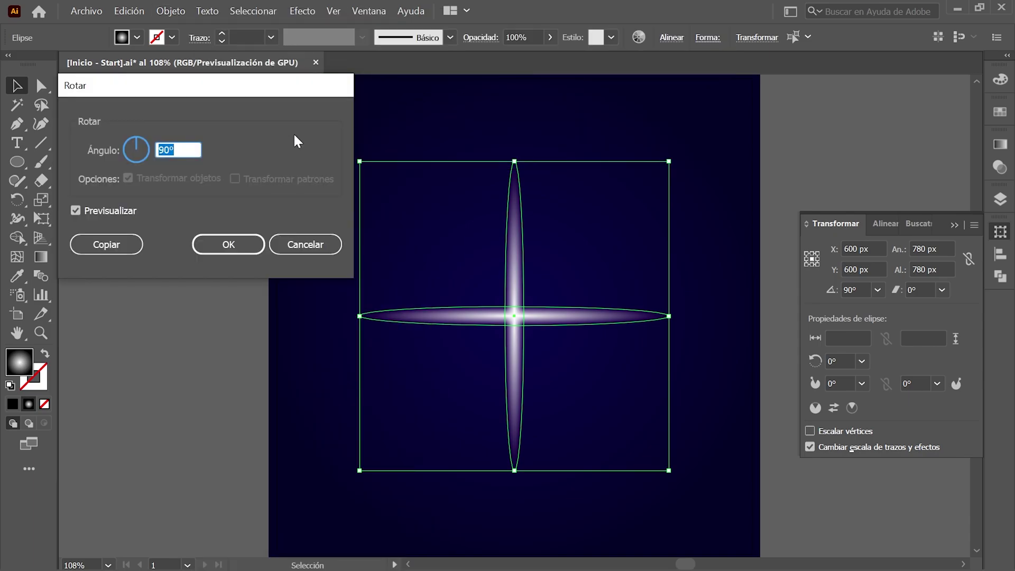
{"action": "type", "text": "45"}
{"action": "left_click", "coordinate": [123, 245]}
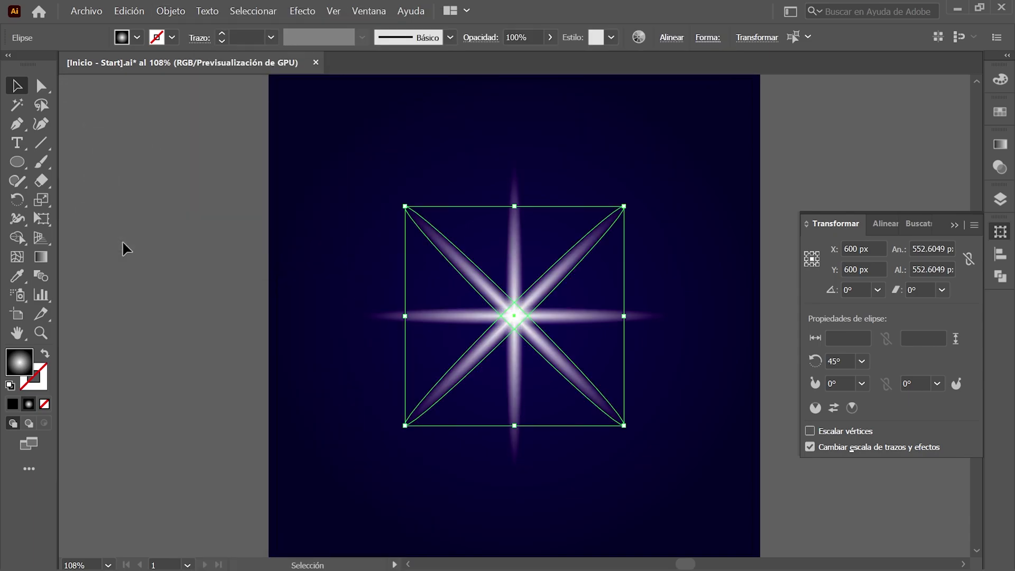
Step: Scale the diagonal rays uniformly to 75% and deselect the sparkle
{"action": "left_click", "coordinate": [177, 9]}
{"action": "mouse_move", "coordinate": [317, 33]}
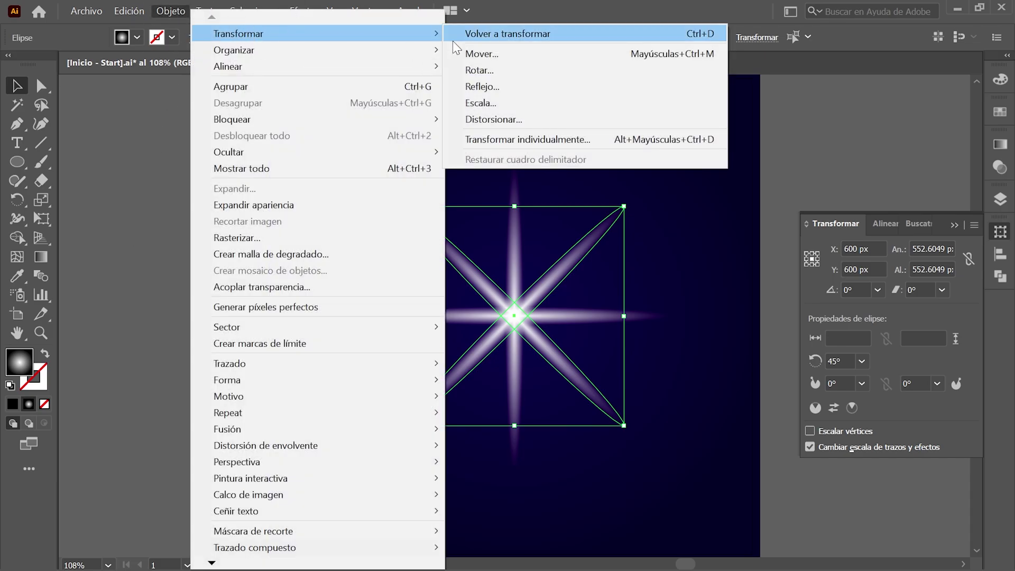
{"action": "left_click", "coordinate": [543, 102]}
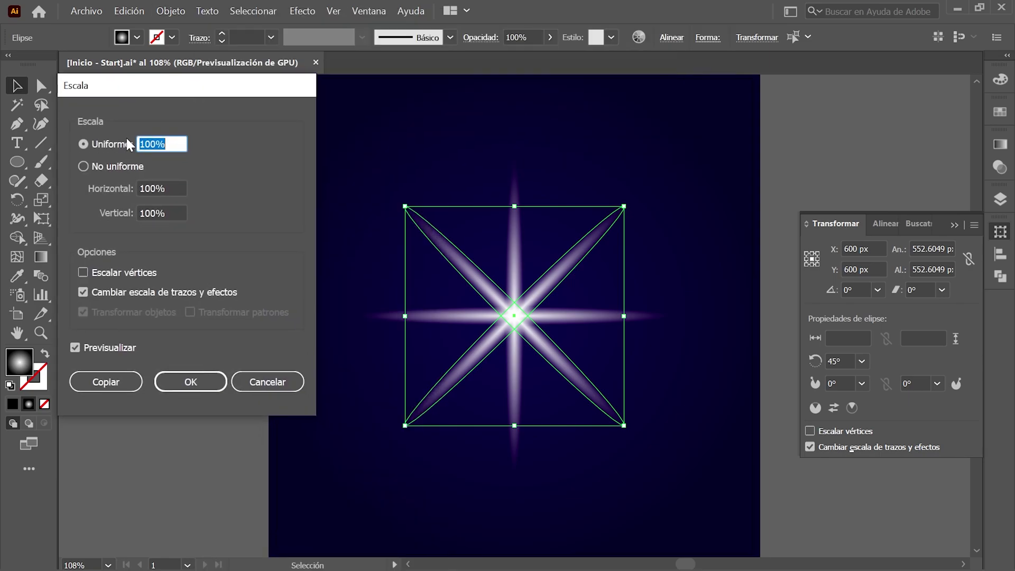
{"action": "type", "text": "75"}
{"action": "left_click", "coordinate": [208, 380]}
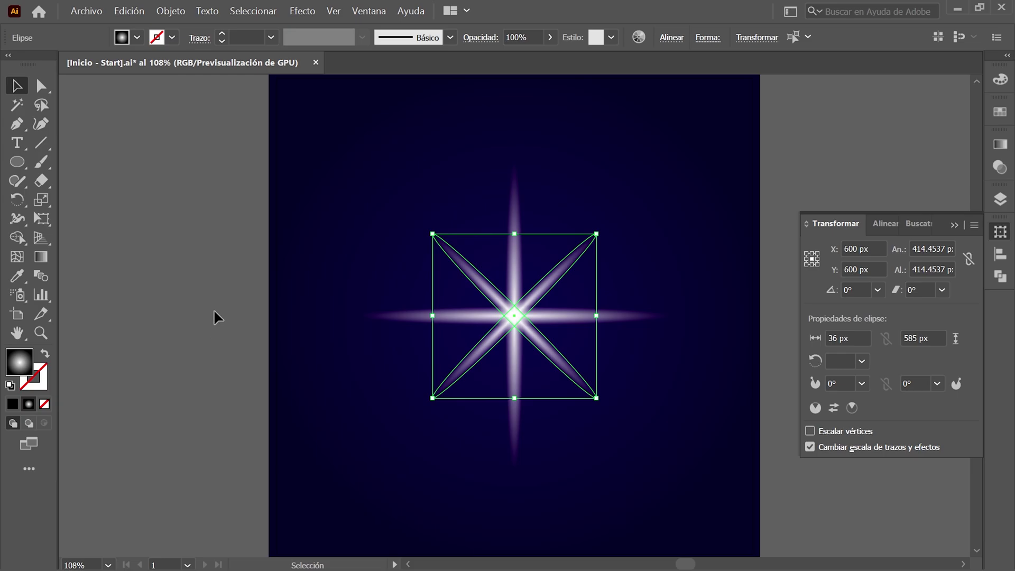
{"action": "left_click", "coordinate": [255, 8]}
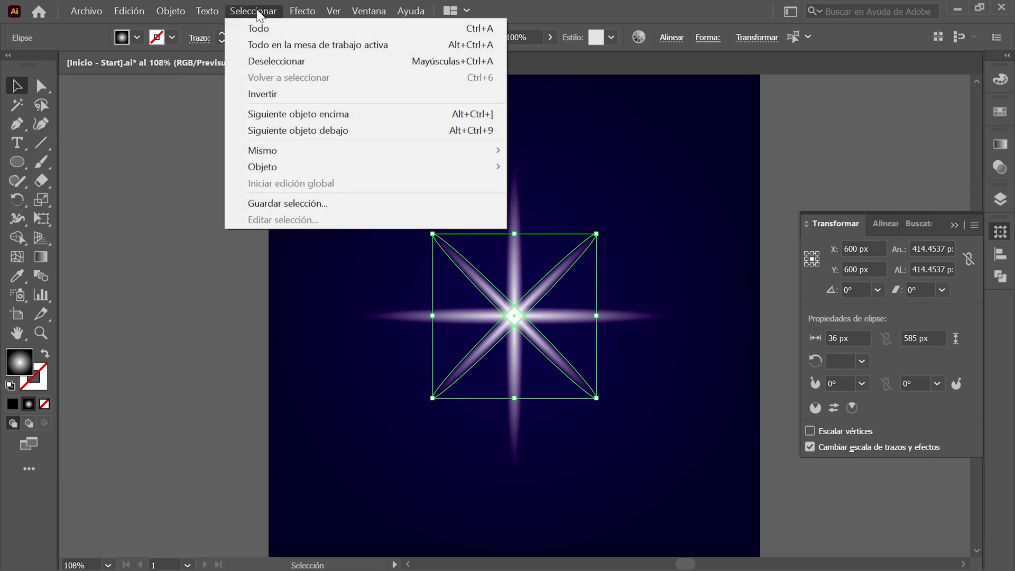
{"action": "left_click", "coordinate": [322, 62]}
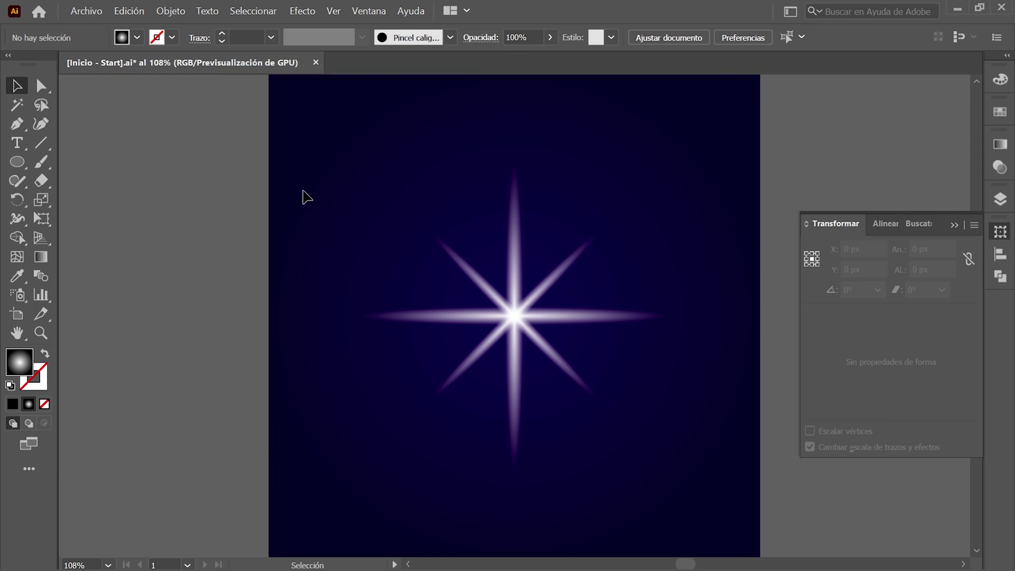
{"action": "left_click", "coordinate": [21, 163]}
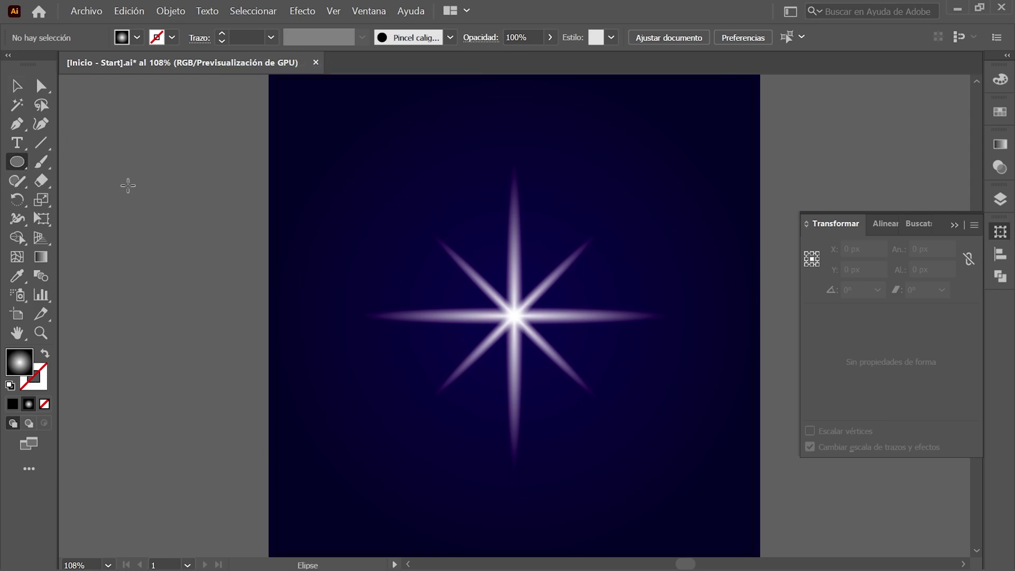
Step: Draw a 300 × 300 px circle at the star centre and blend it in Trama mode
{"action": "key", "text": "alt"}
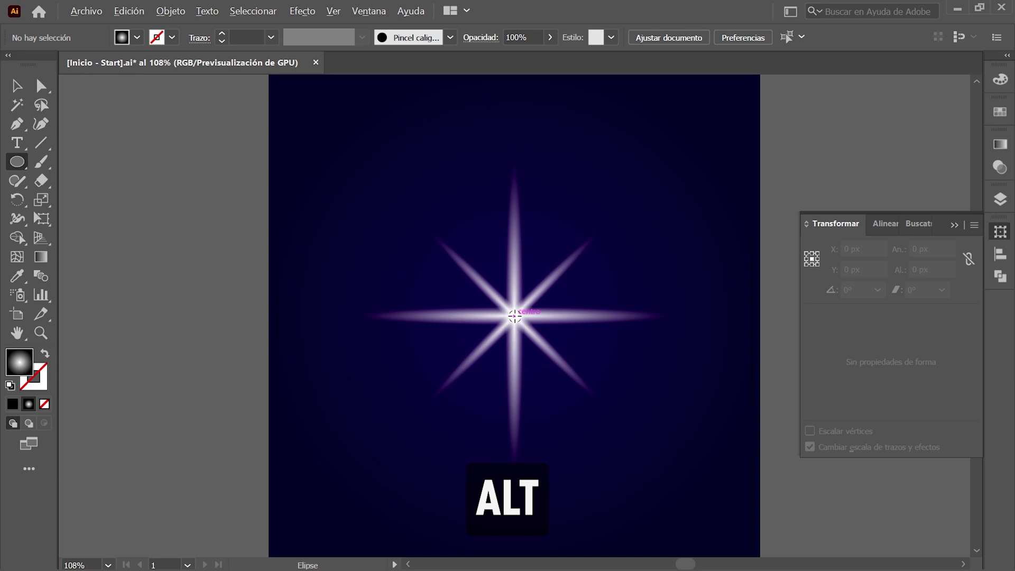
{"action": "left_click", "coordinate": [515, 315], "text": "alt"}
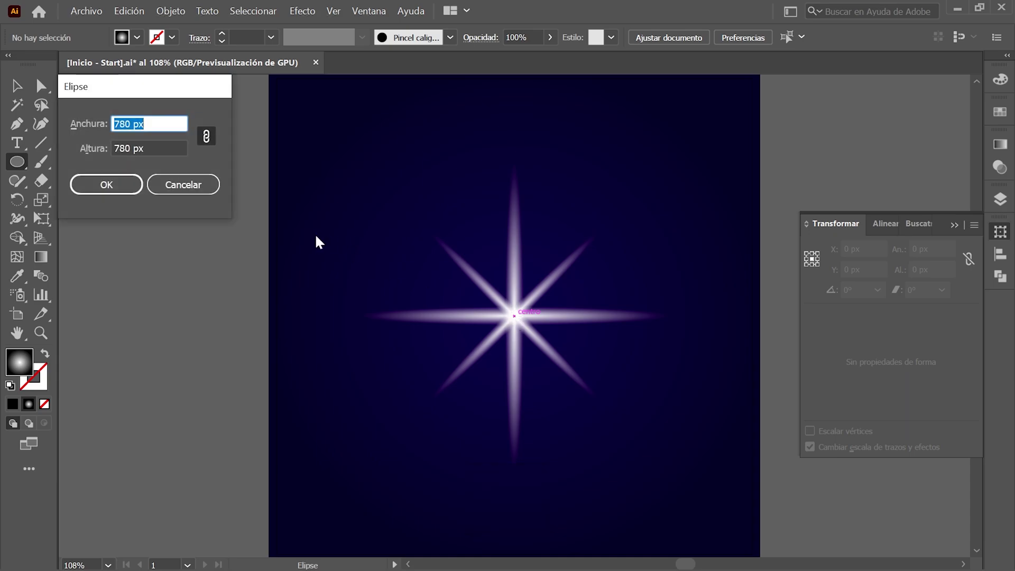
{"action": "type", "text": "300"}
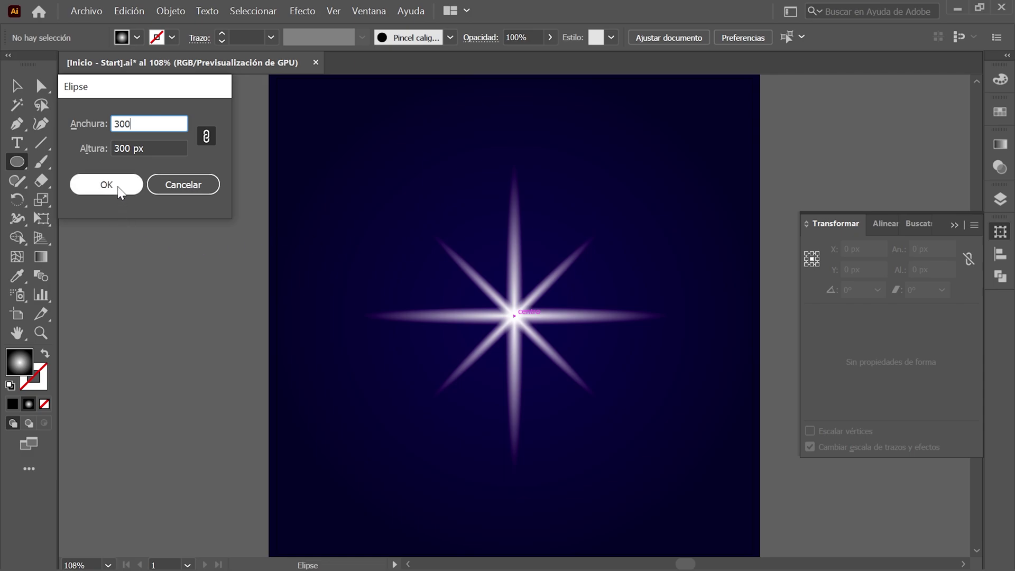
{"action": "left_click", "coordinate": [117, 186]}
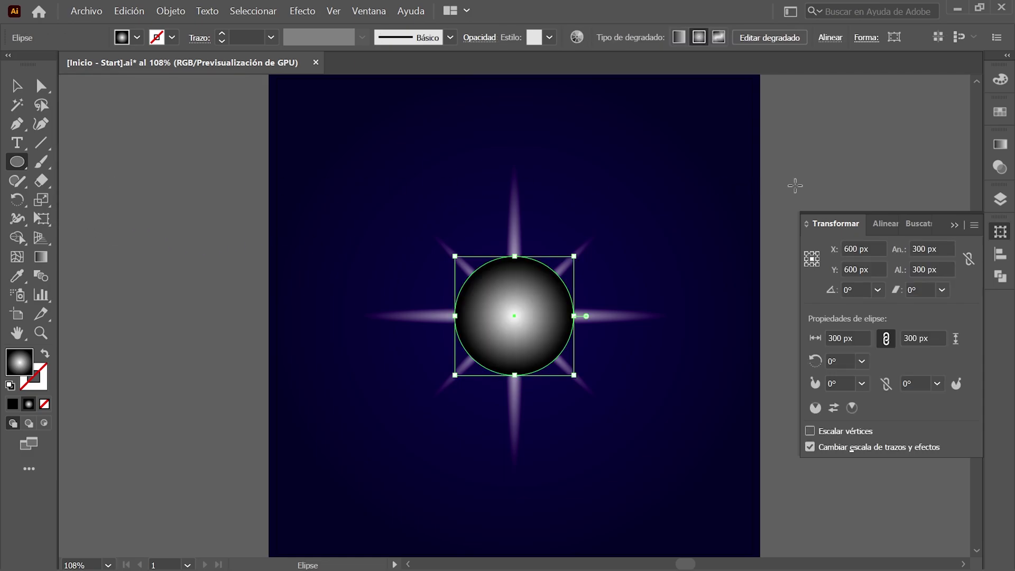
{"action": "left_click", "coordinate": [999, 167]}
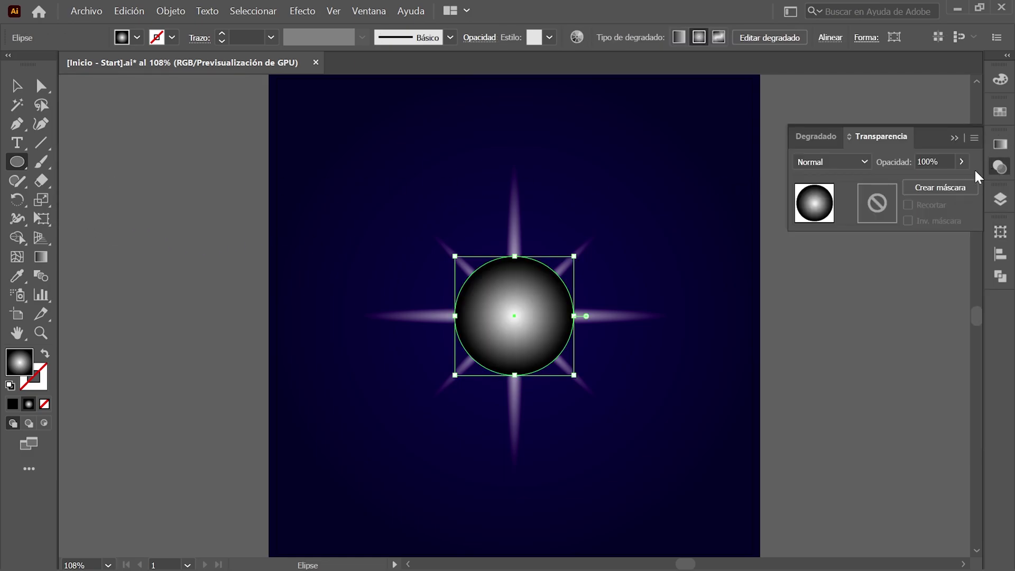
{"action": "left_click", "coordinate": [859, 165]}
{"action": "left_click", "coordinate": [849, 274]}
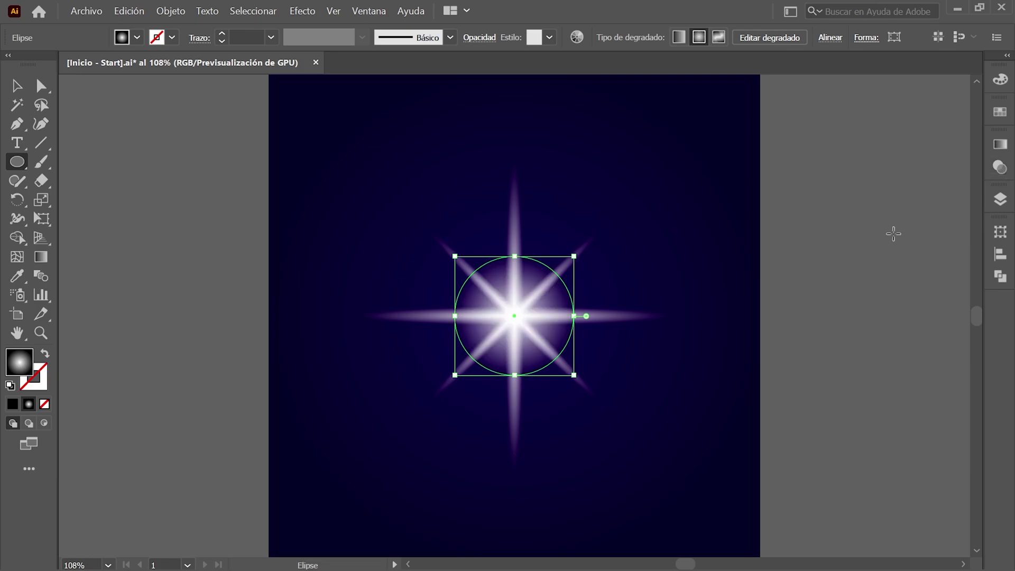
Step: Select all the sparkle pieces and group them
{"action": "left_click", "coordinate": [252, 12]}
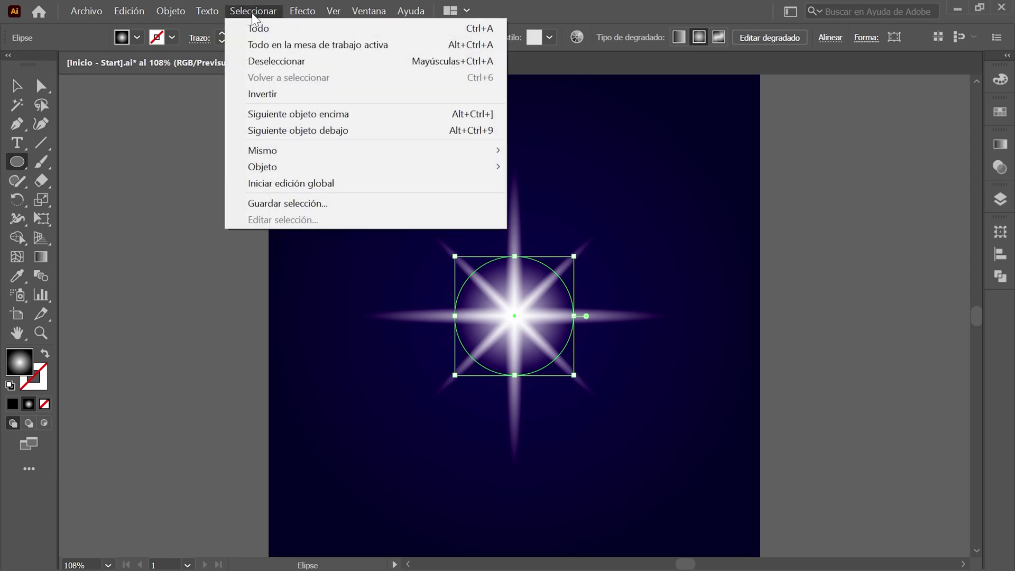
{"action": "left_click", "coordinate": [305, 28]}
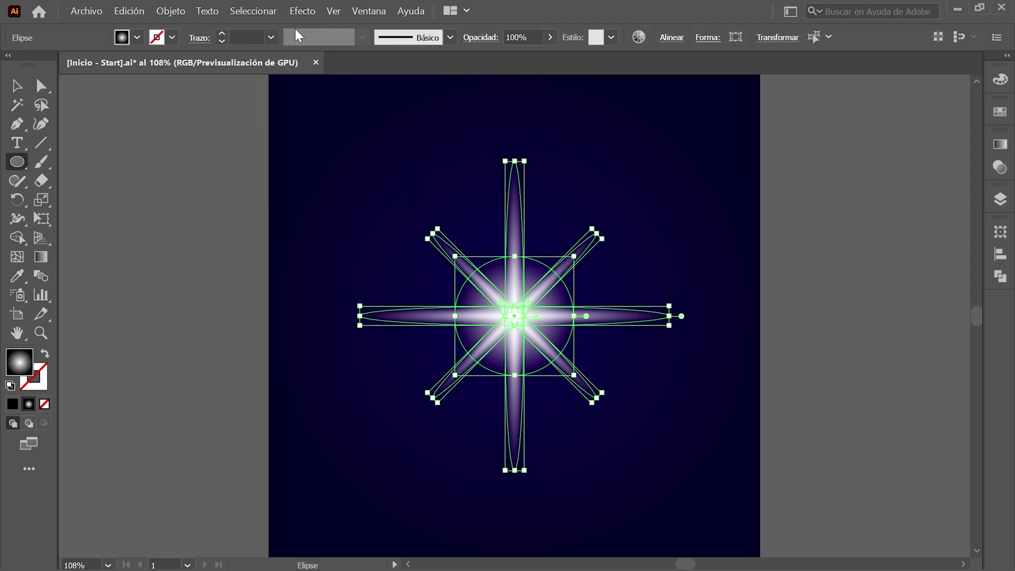
{"action": "left_click", "coordinate": [175, 9]}
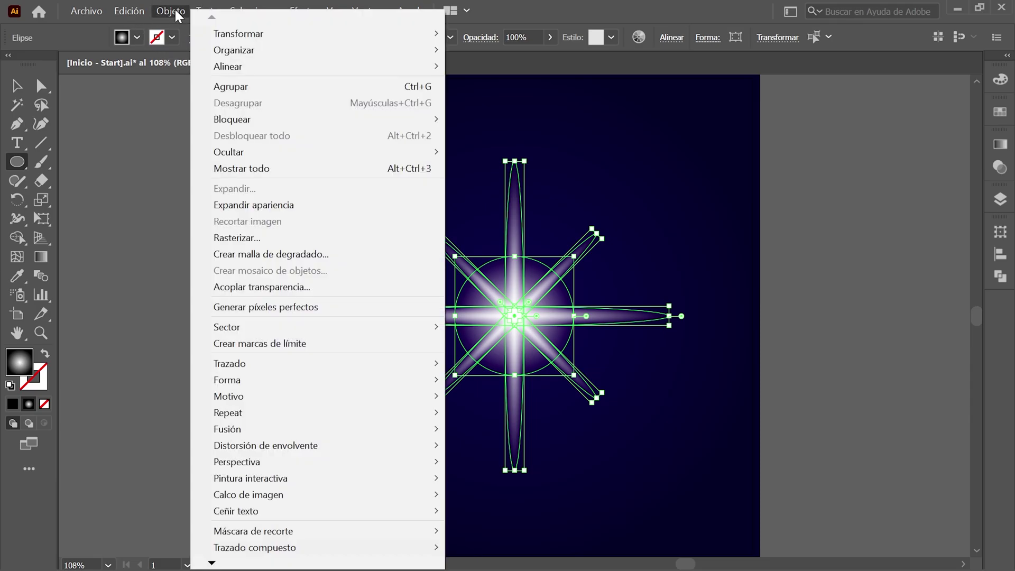
{"action": "left_click", "coordinate": [317, 86]}
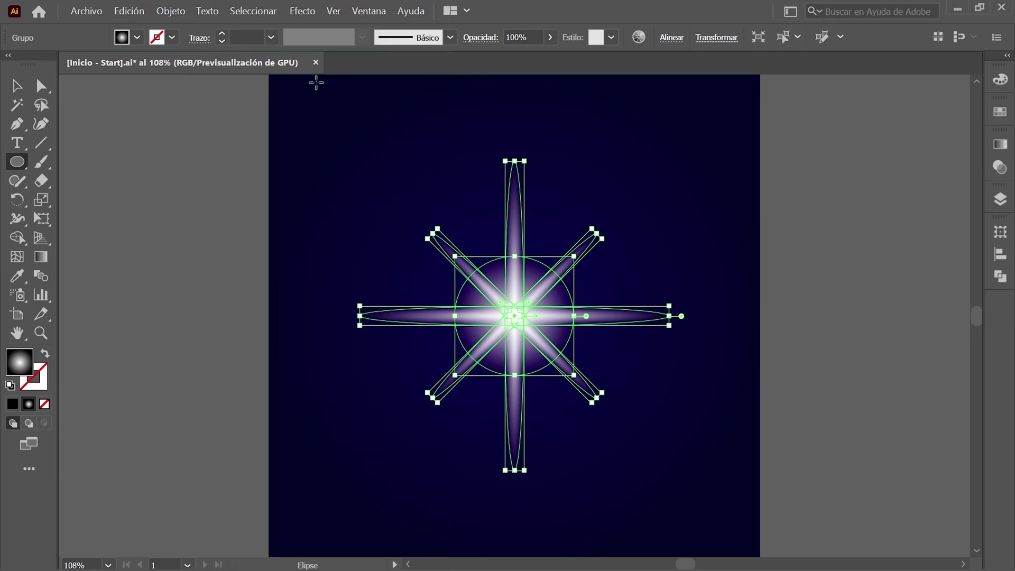
Step: Position the sparkle group at X 479 px, Y 431 px
{"action": "left_click", "coordinate": [1000, 233]}
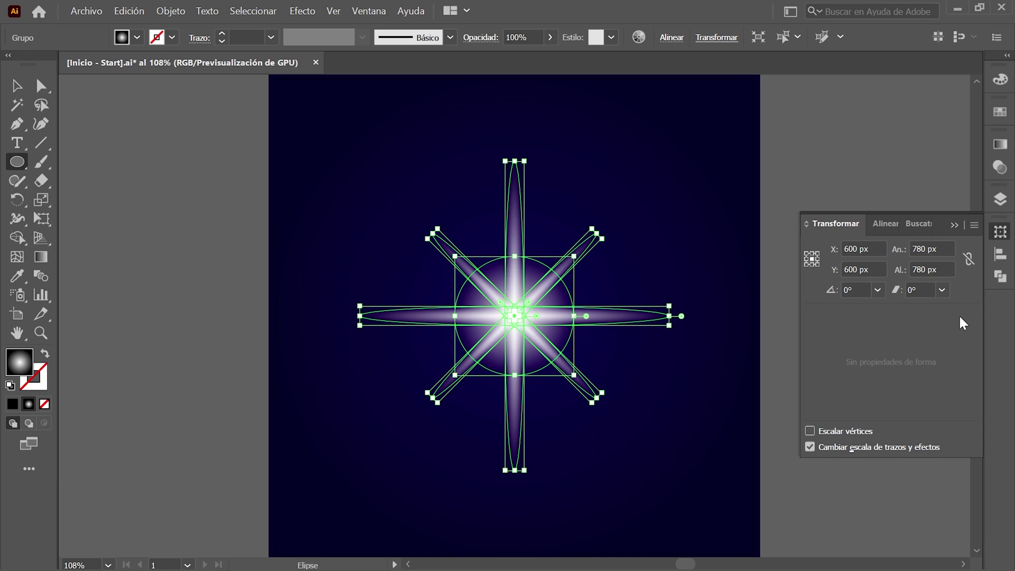
{"action": "left_click", "coordinate": [864, 249]}
{"action": "type", "text": "479"}
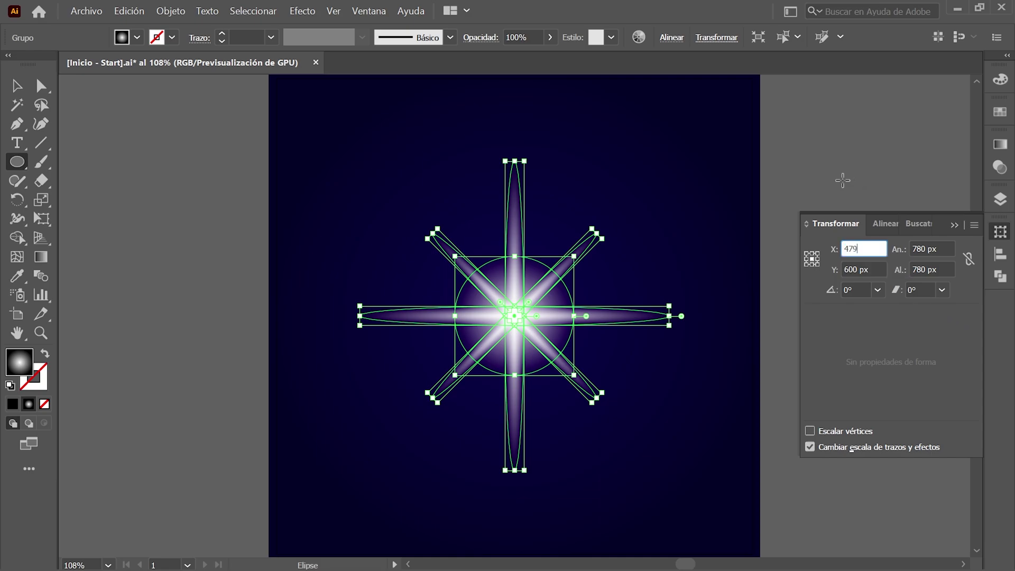
{"action": "key", "text": "Tab"}
{"action": "type", "text": "431"}
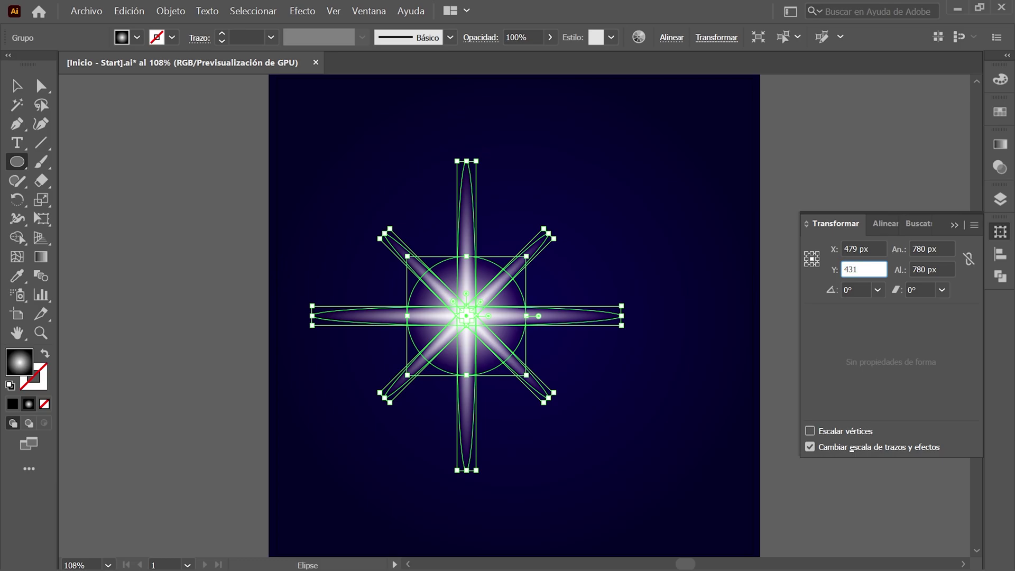
{"action": "key", "text": "Return"}
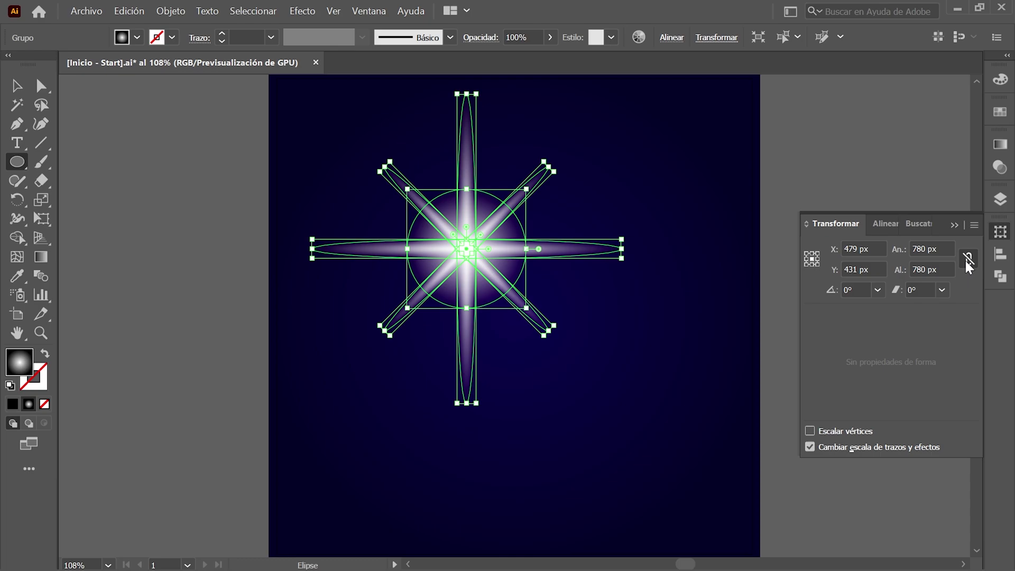
Step: Shrink the sparkle proportionally to 650 × 650 px
{"action": "left_click", "coordinate": [933, 249]}
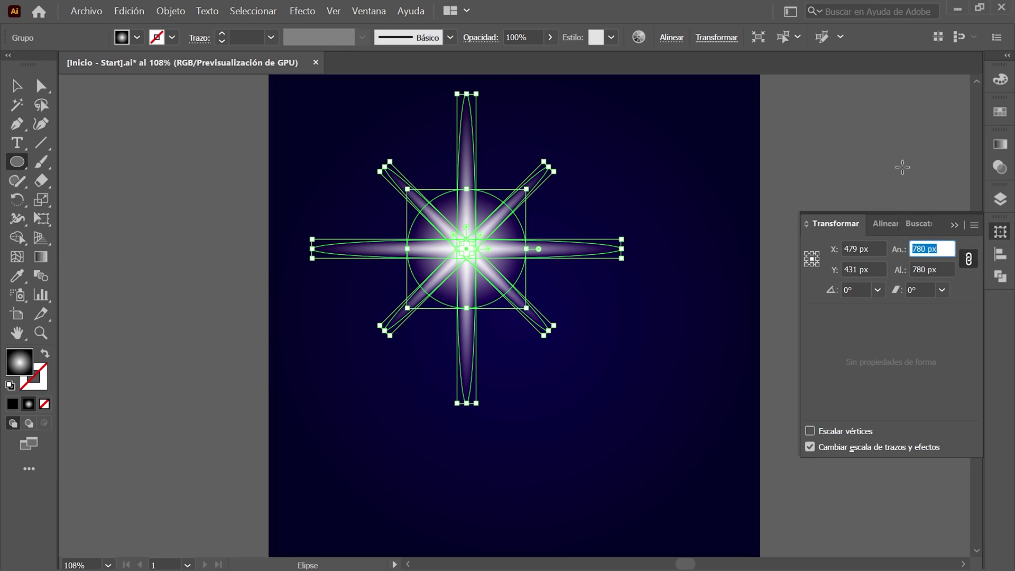
{"action": "type", "text": "650"}
{"action": "key", "text": "Return"}
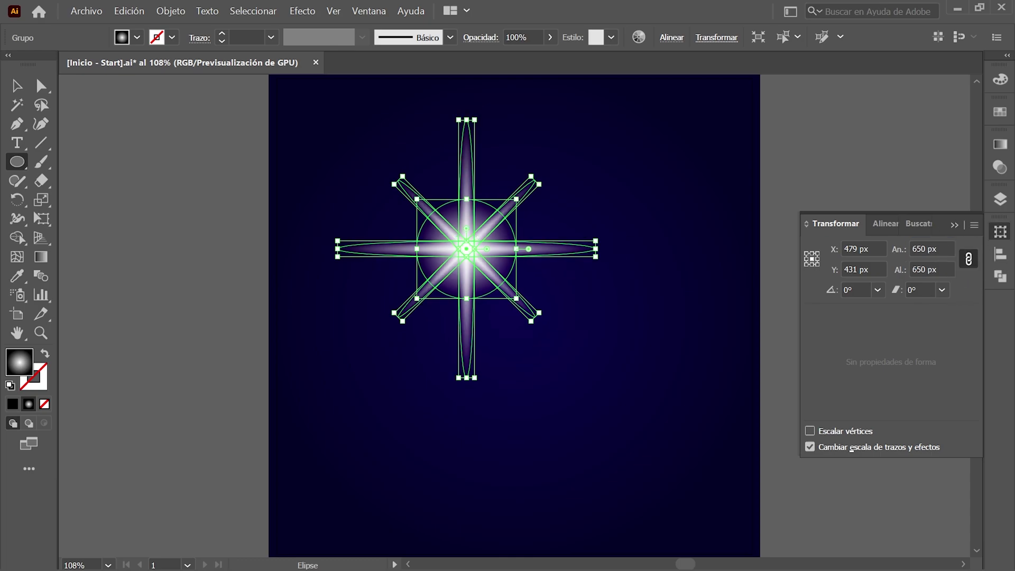
{"action": "left_click", "coordinate": [863, 225]}
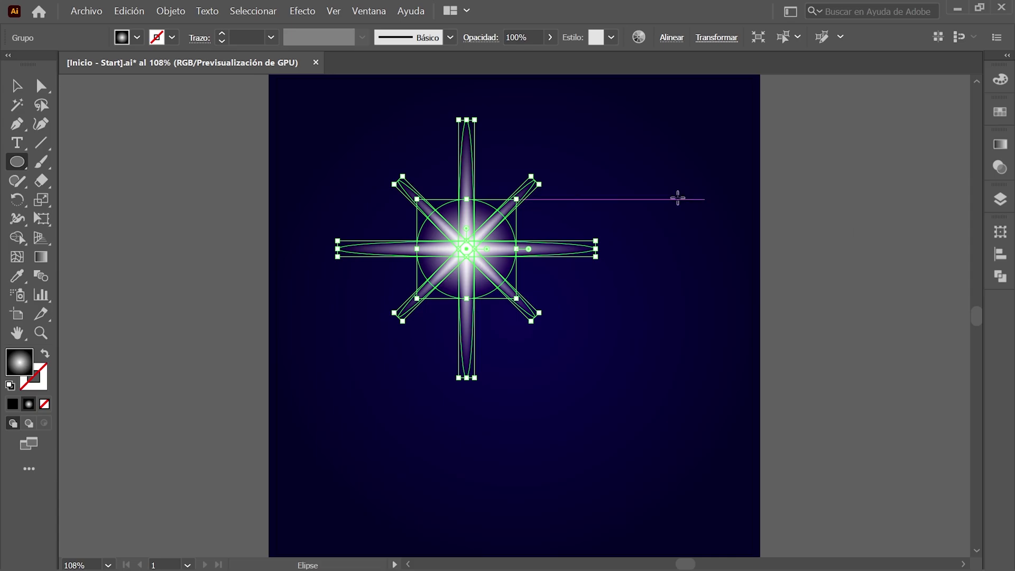
{"action": "left_click", "coordinate": [255, 12]}
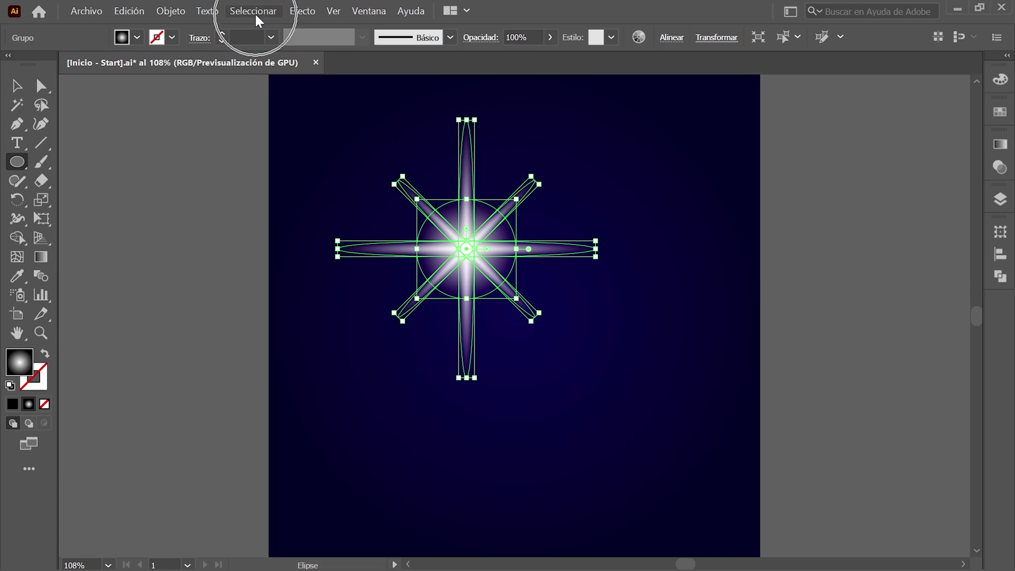
Step: Deselect the sparkle, hide layer Destello 1, and make Destello 2 the working layer
{"action": "left_click", "coordinate": [333, 61]}
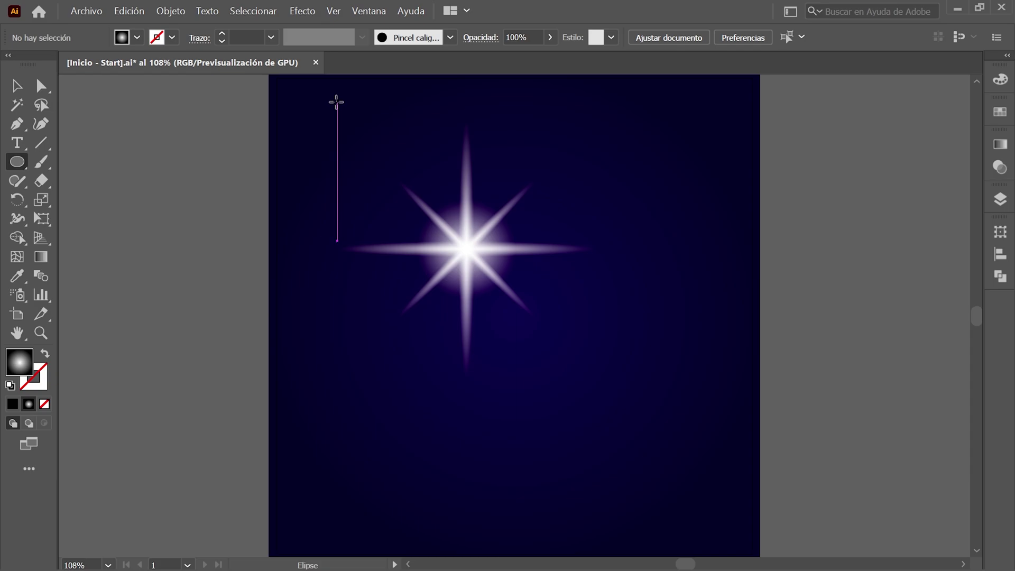
{"action": "left_click", "coordinate": [999, 201]}
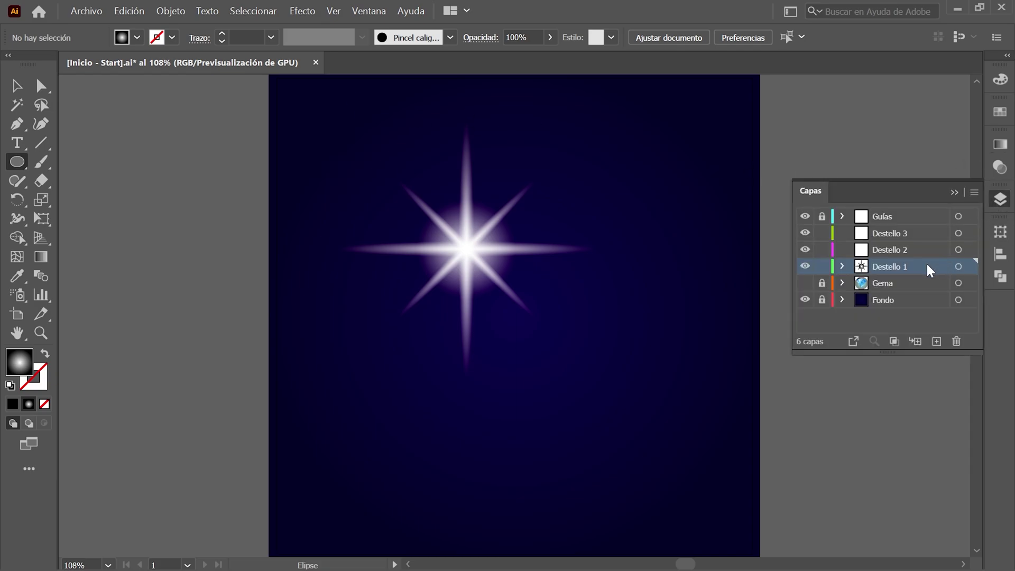
{"action": "left_click", "coordinate": [805, 267]}
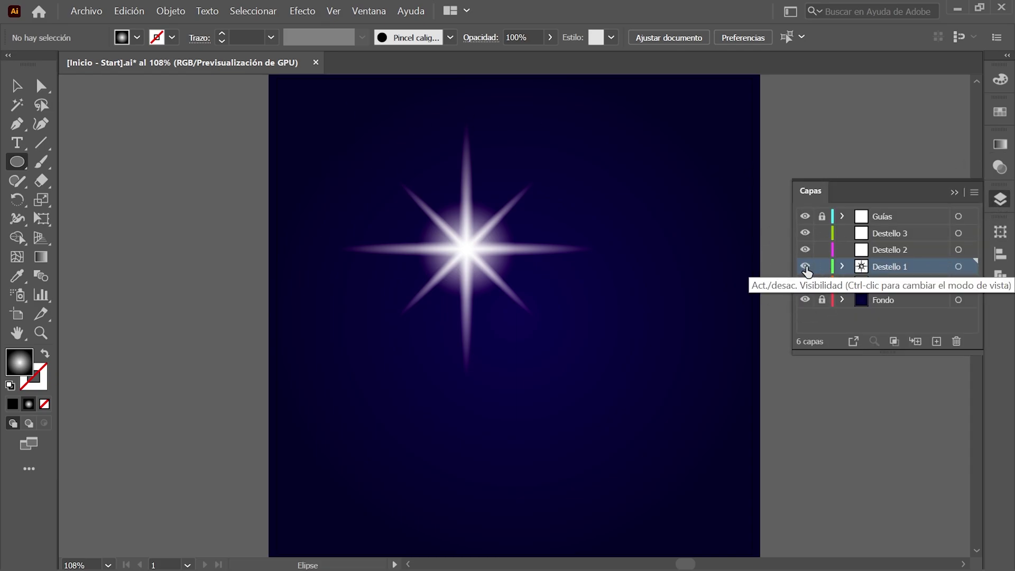
{"action": "left_click", "coordinate": [925, 249]}
{"action": "left_click", "coordinate": [1000, 200]}
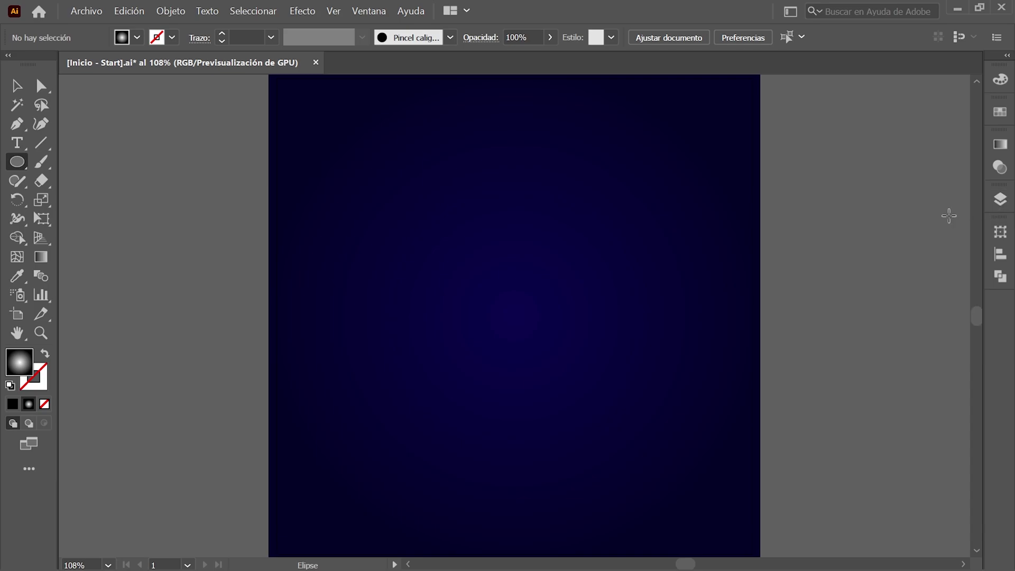
{"action": "left_click", "coordinate": [17, 162]}
{"action": "left_click", "coordinate": [166, 236]}
{"action": "key", "text": "alt"}
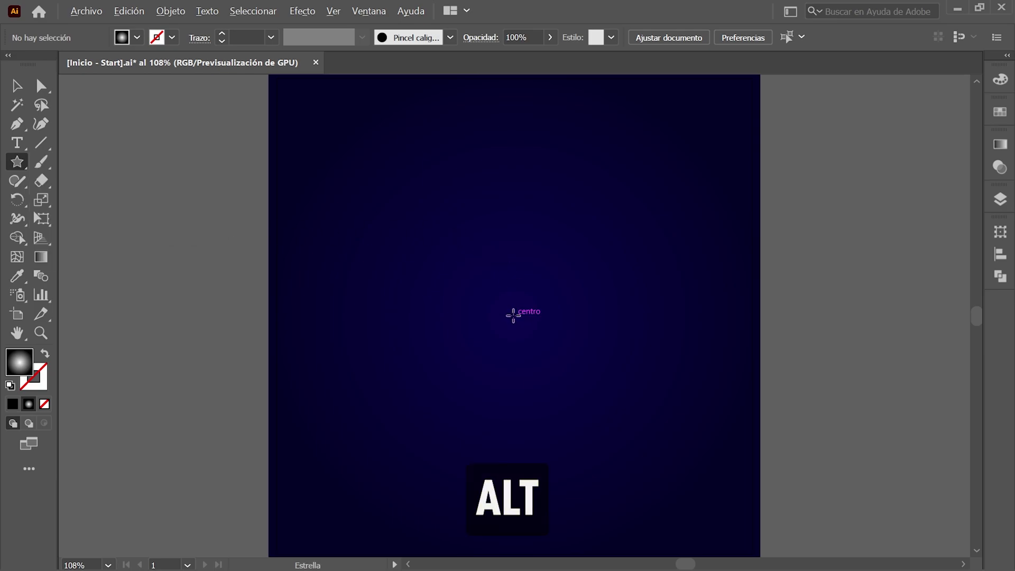
Step: Create a 5-point star at the artboard centre with radii 500 px and 50 px
{"action": "left_click", "coordinate": [514, 317], "text": "alt"}
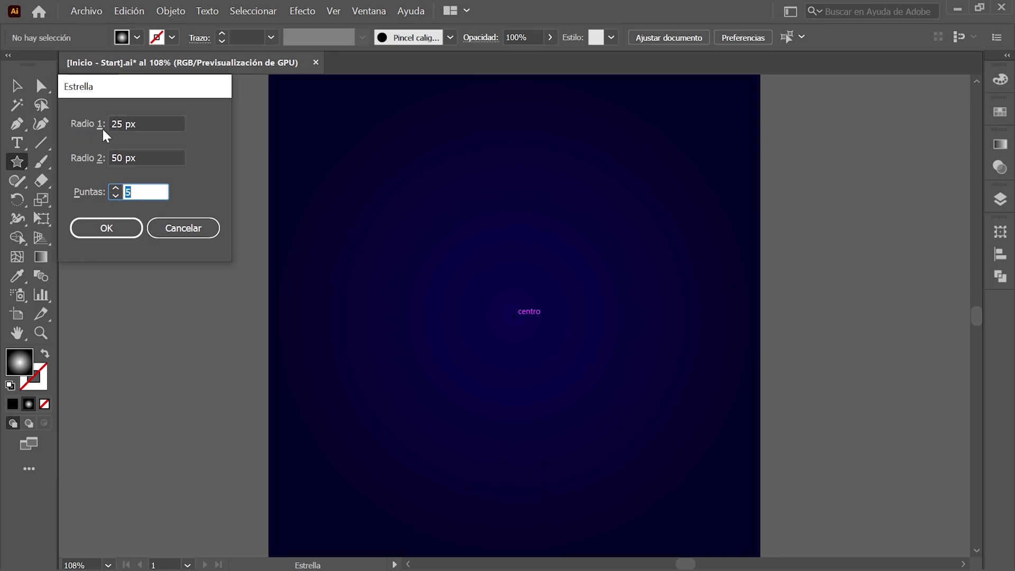
{"action": "left_click", "coordinate": [122, 125]}
{"action": "type", "text": "500"}
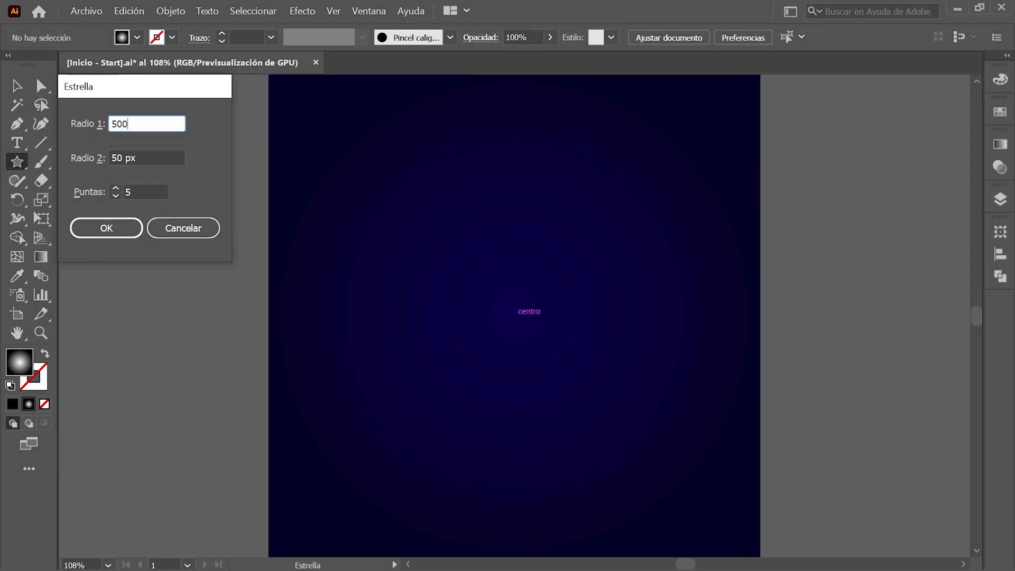
{"action": "key", "text": "Tab"}
{"action": "type", "text": "50"}
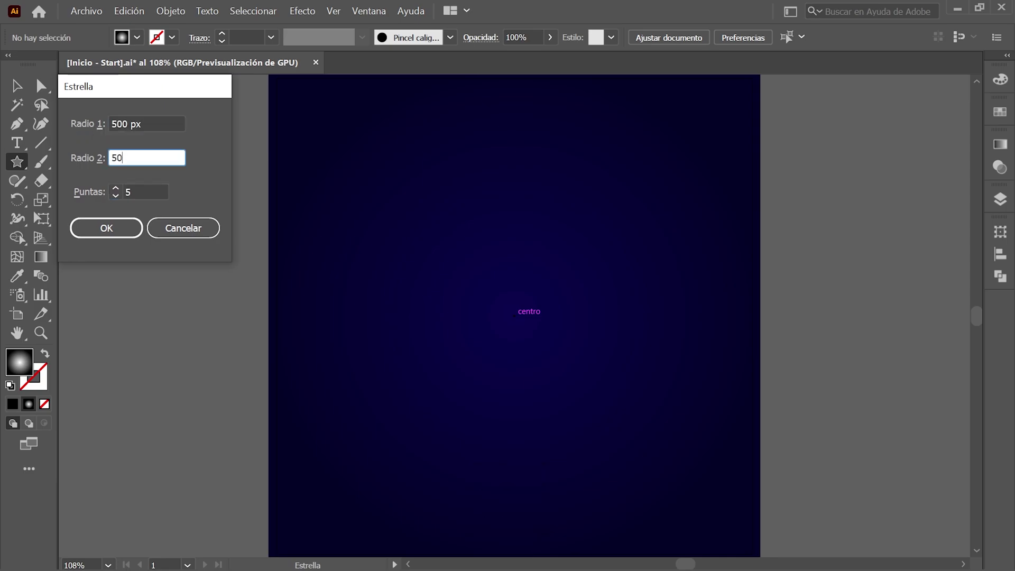
{"action": "key", "text": "Tab"}
{"action": "type", "text": "5"}
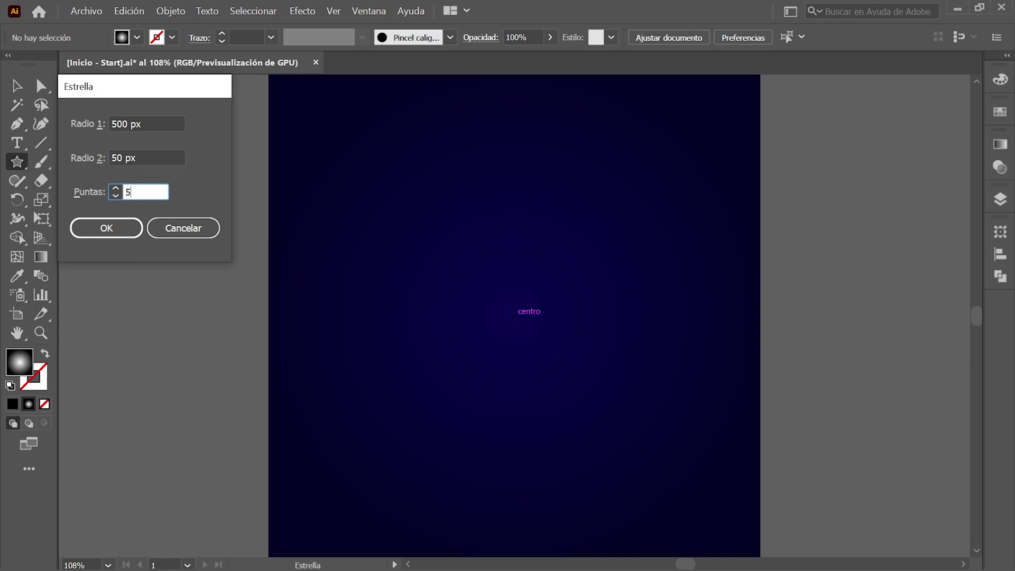
{"action": "left_click", "coordinate": [120, 226]}
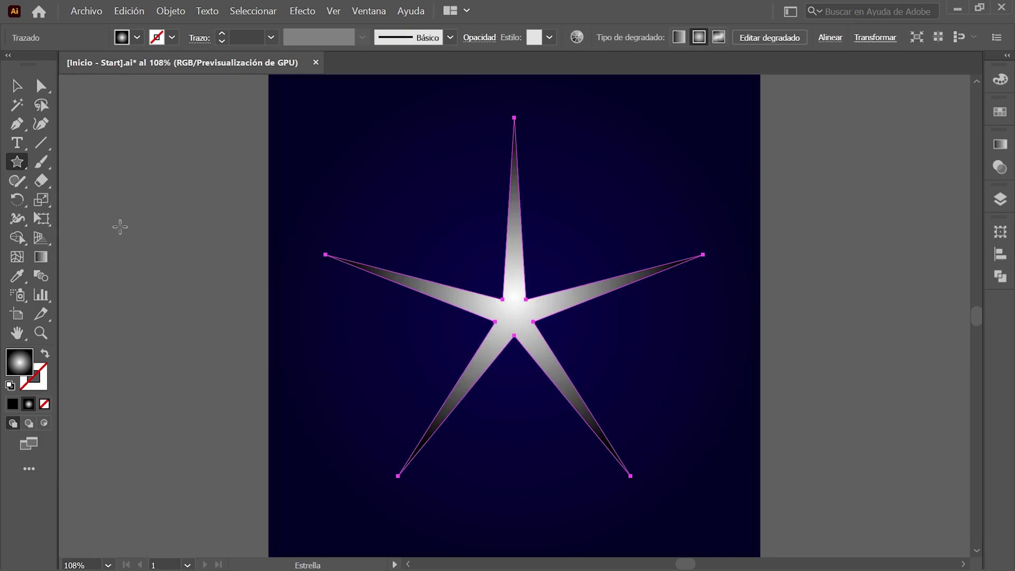
Step: Fill the star with solid white in the Color panel
{"action": "left_click", "coordinate": [995, 81]}
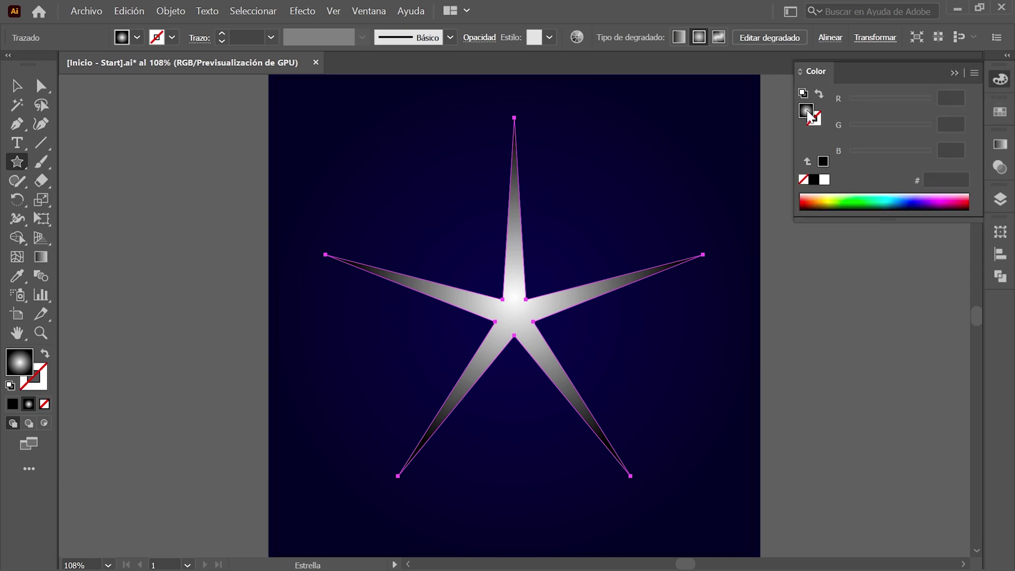
{"action": "left_click", "coordinate": [826, 182]}
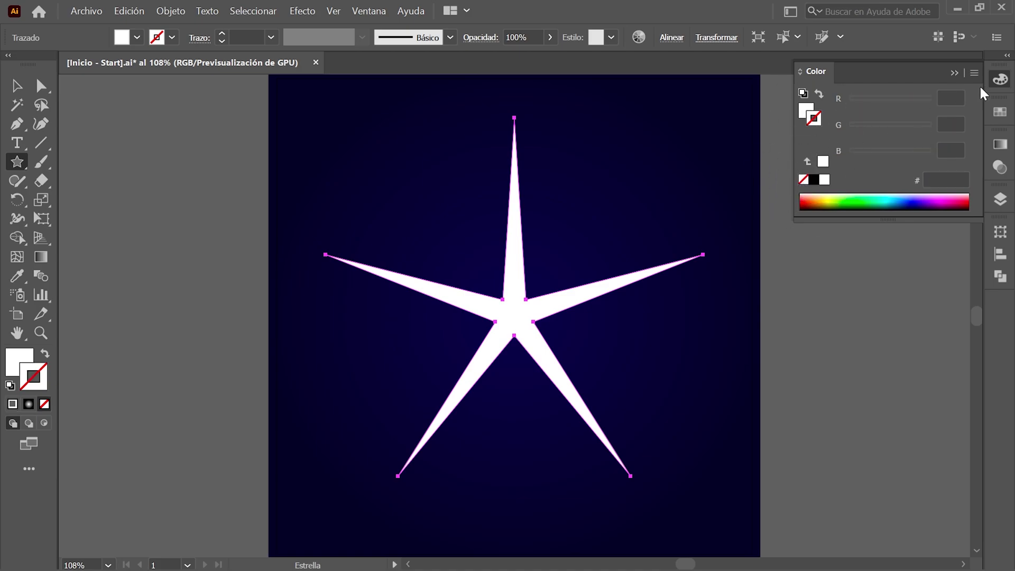
{"action": "left_click", "coordinate": [999, 79]}
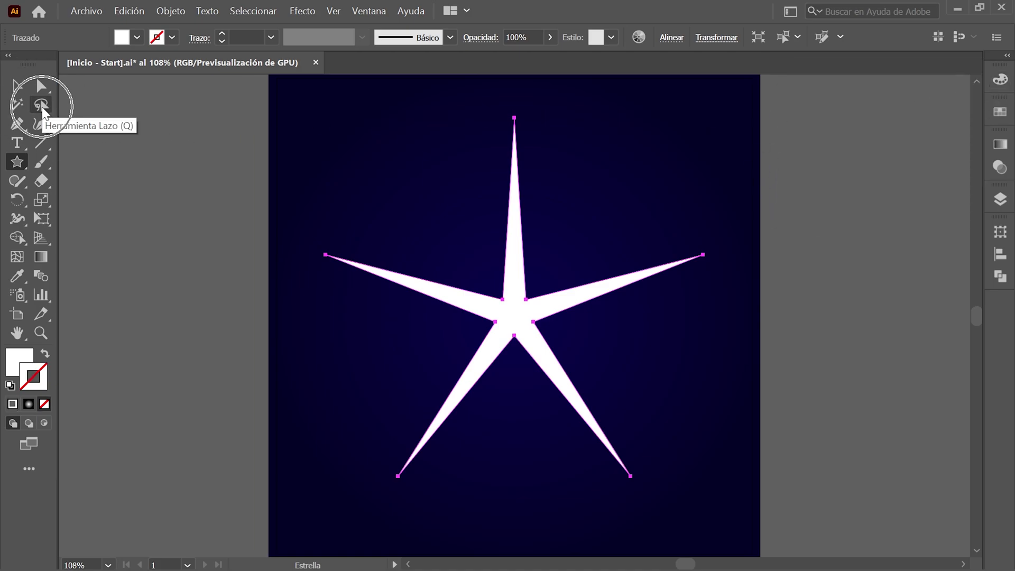
Step: Lasso the star's five inner anchor points and give them an 18 px corner radius in Vértices
{"action": "left_click", "coordinate": [40, 105]}
{"action": "mouse_move", "coordinate": [476, 259]}
{"action": "left_mouse_down"}
{"action": "mouse_move", "coordinate": [554, 272]}
{"action": "mouse_move", "coordinate": [481, 270]}
{"action": "left_mouse_up"}
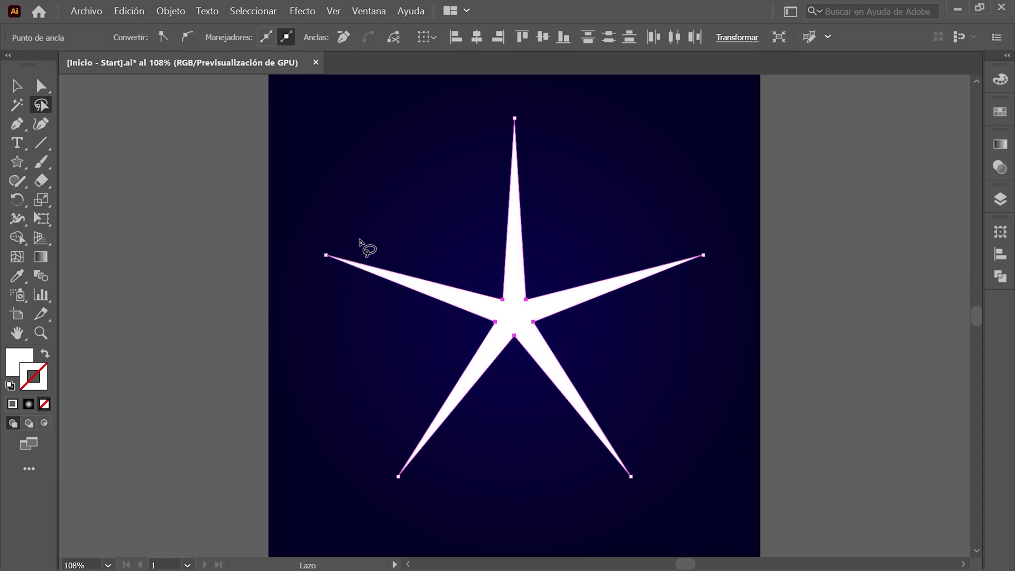
{"action": "left_click", "coordinate": [41, 86]}
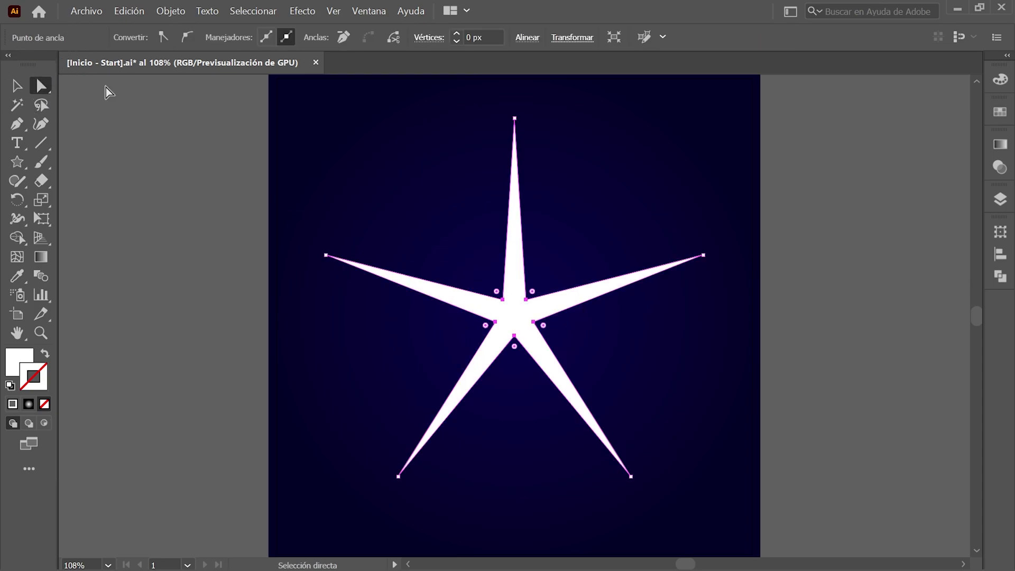
{"action": "left_click", "coordinate": [429, 38]}
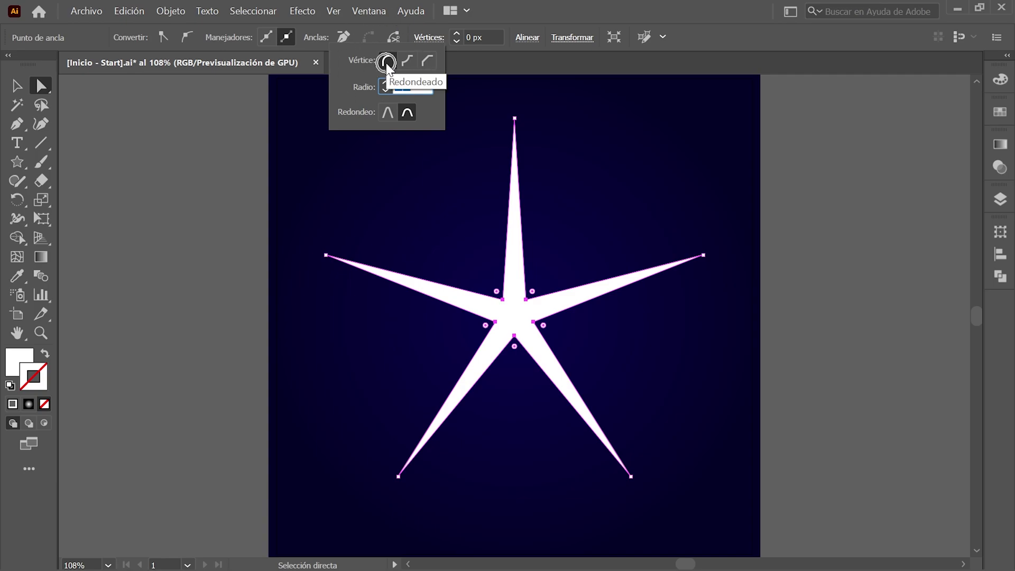
{"action": "type", "text": "1"}
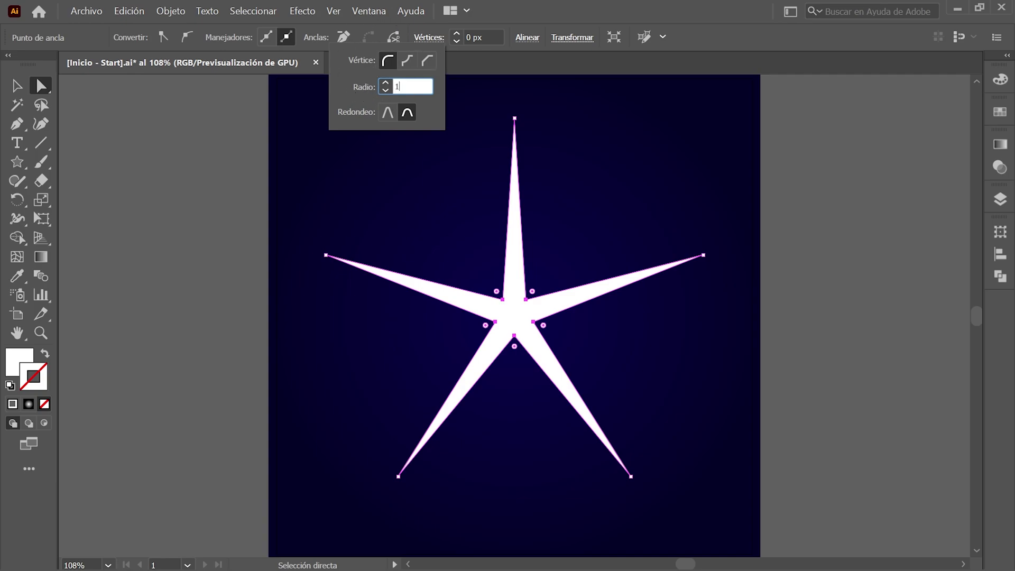
{"action": "type", "text": "8"}
{"action": "key", "text": "Return"}
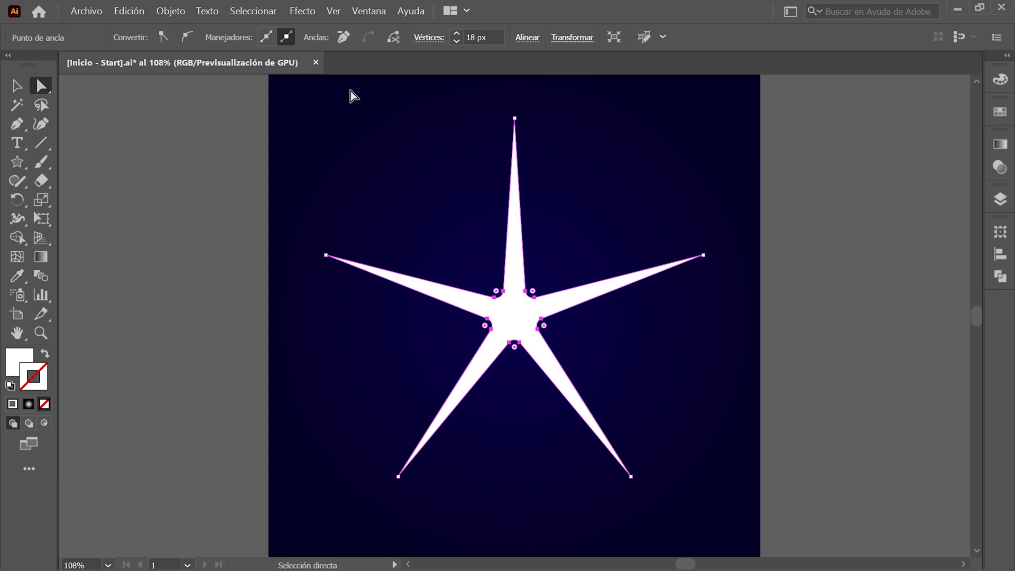
Step: Copy the whole star, then apply a 10 px Gaussian blur to it
{"action": "left_click", "coordinate": [252, 8]}
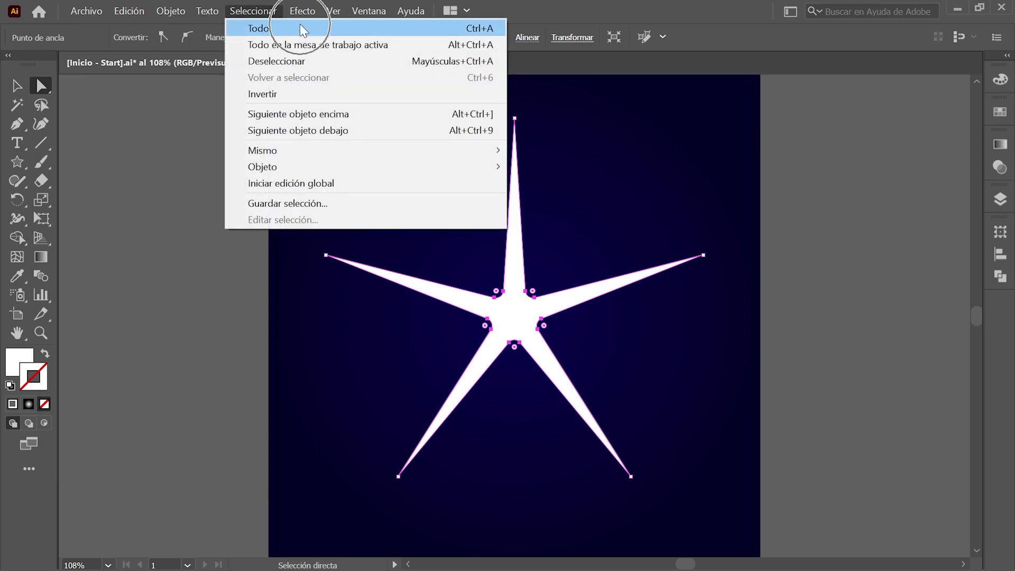
{"action": "left_click", "coordinate": [300, 24]}
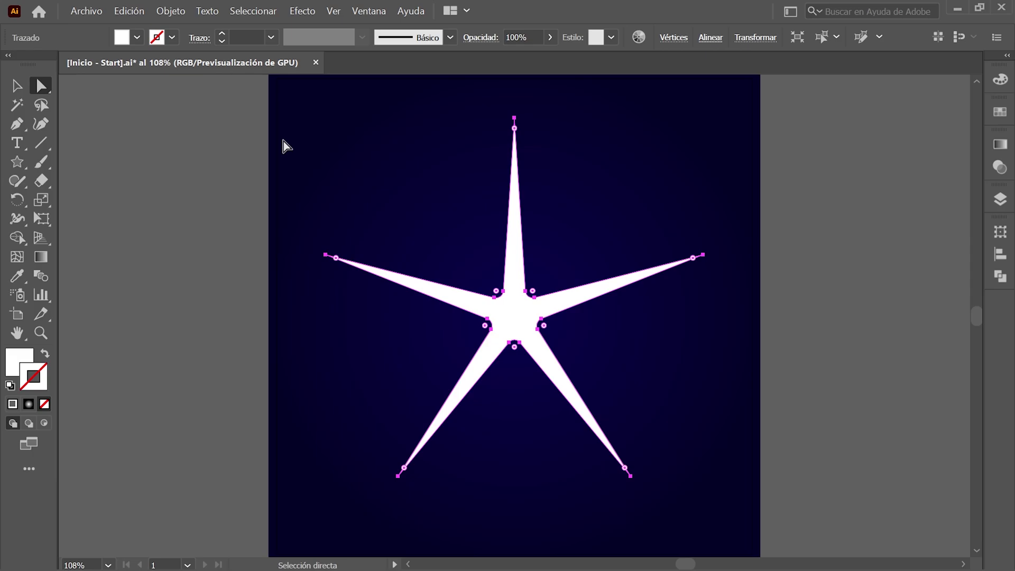
{"action": "left_click", "coordinate": [124, 13]}
{"action": "left_click", "coordinate": [159, 79]}
{"action": "left_click", "coordinate": [304, 12]}
{"action": "mouse_move", "coordinate": [330, 291]}
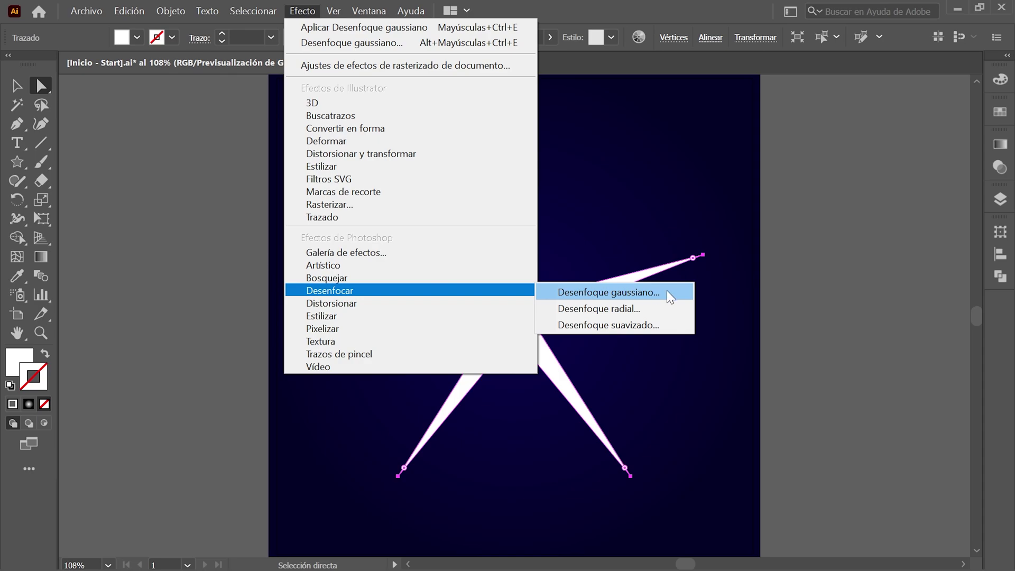
{"action": "left_click", "coordinate": [665, 290]}
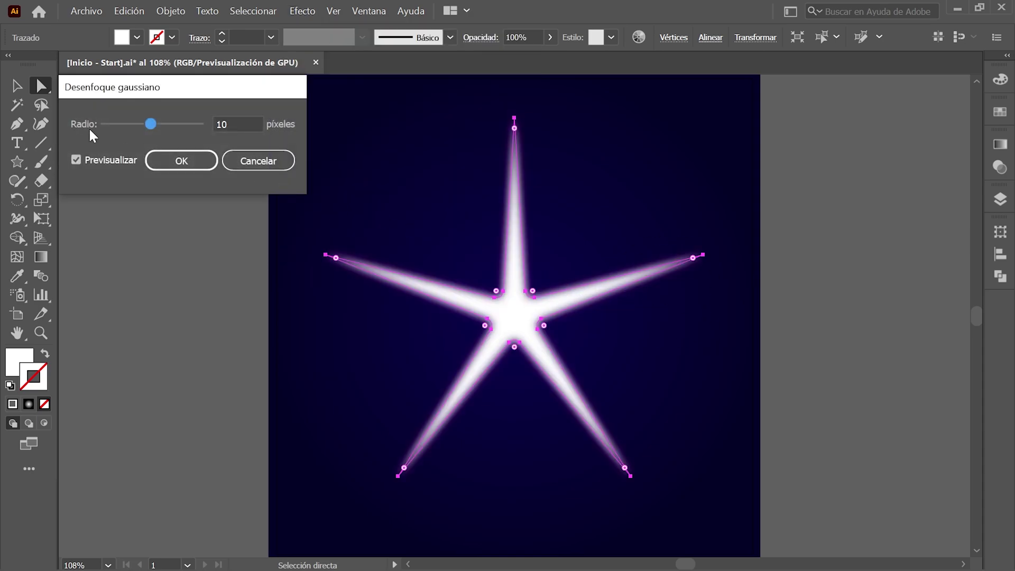
{"action": "left_click", "coordinate": [192, 164]}
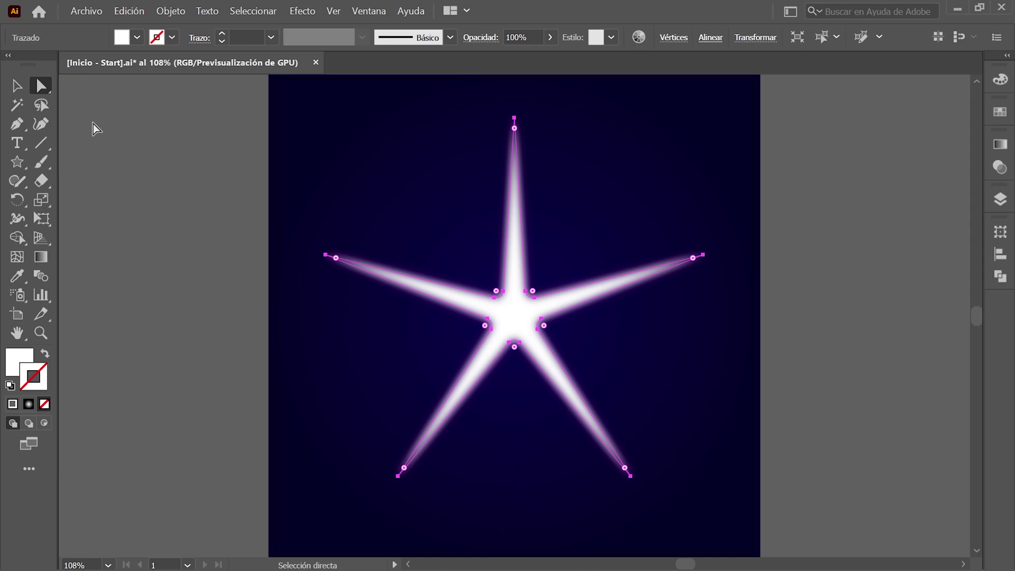
Step: Paste the sharp copy in place on top of the blurred star
{"action": "left_click", "coordinate": [17, 86]}
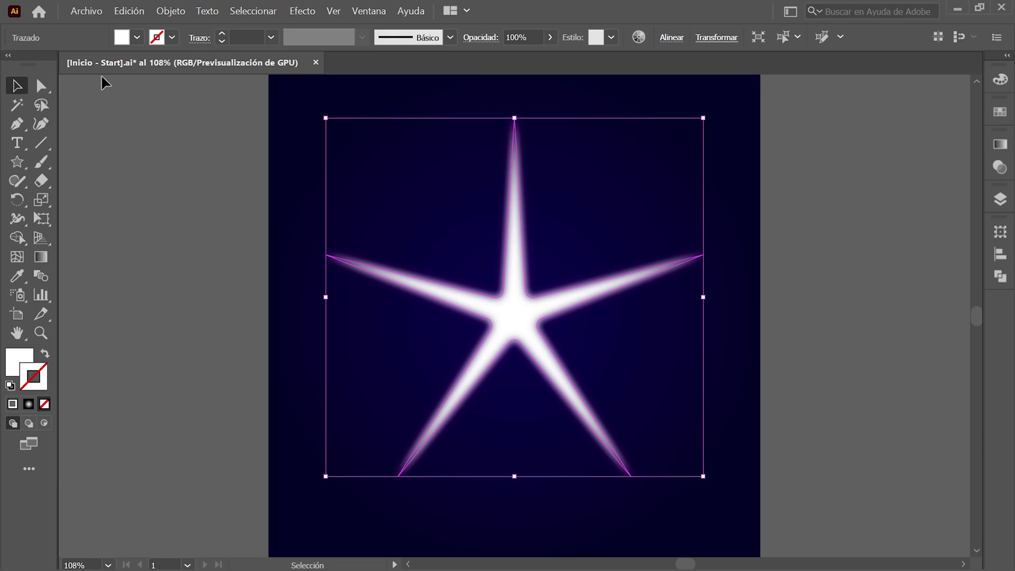
{"action": "left_click", "coordinate": [129, 12]}
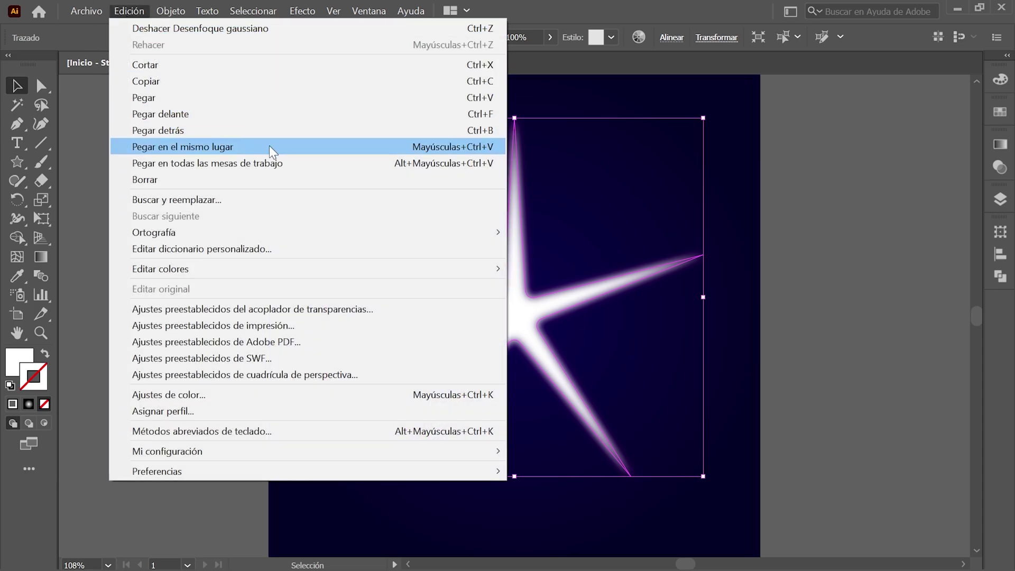
{"action": "left_click", "coordinate": [271, 147]}
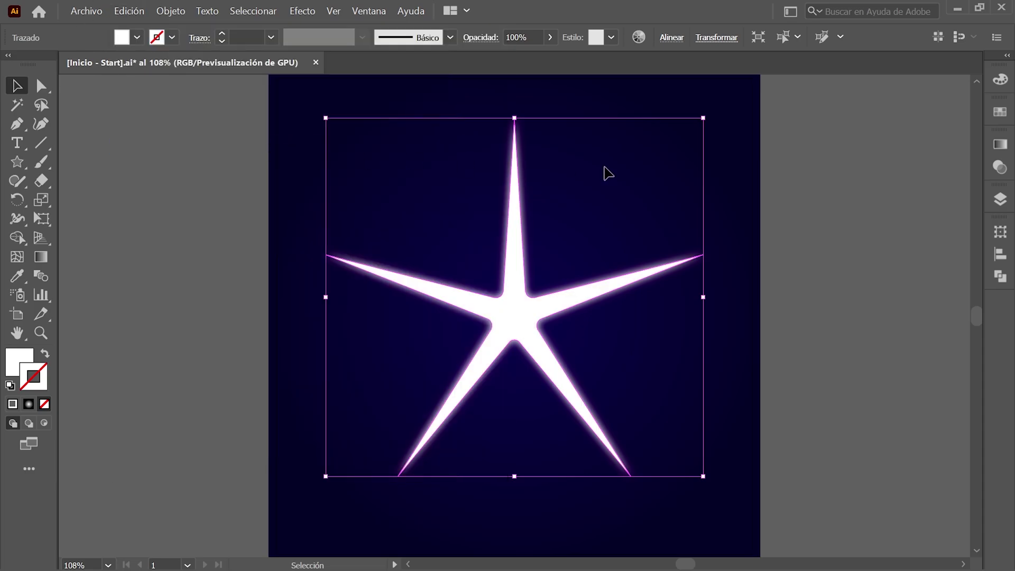
Step: Show the Guía 1 guides from the Guías layer on the artboard
{"action": "left_click", "coordinate": [1000, 200]}
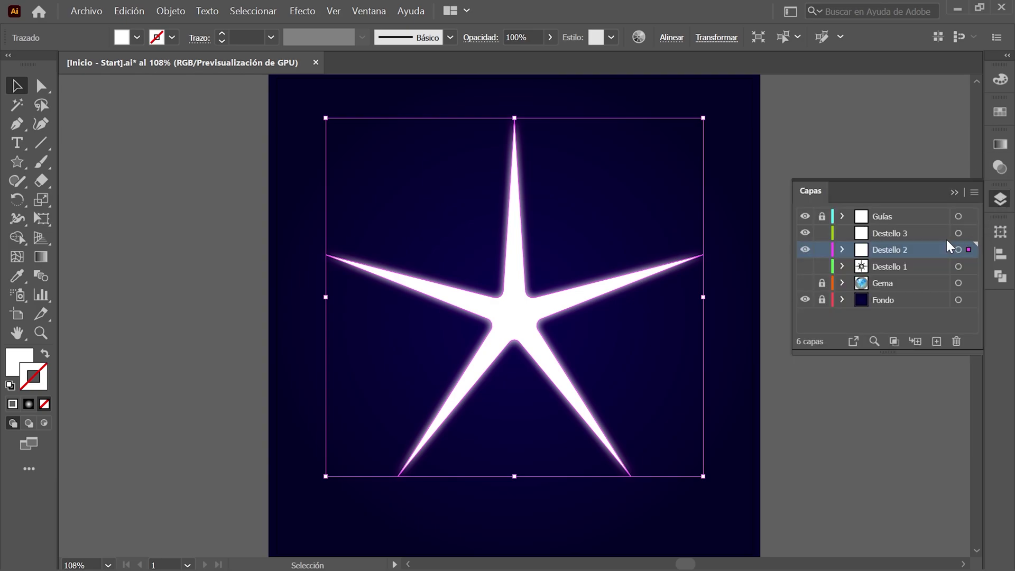
{"action": "left_click", "coordinate": [842, 216]}
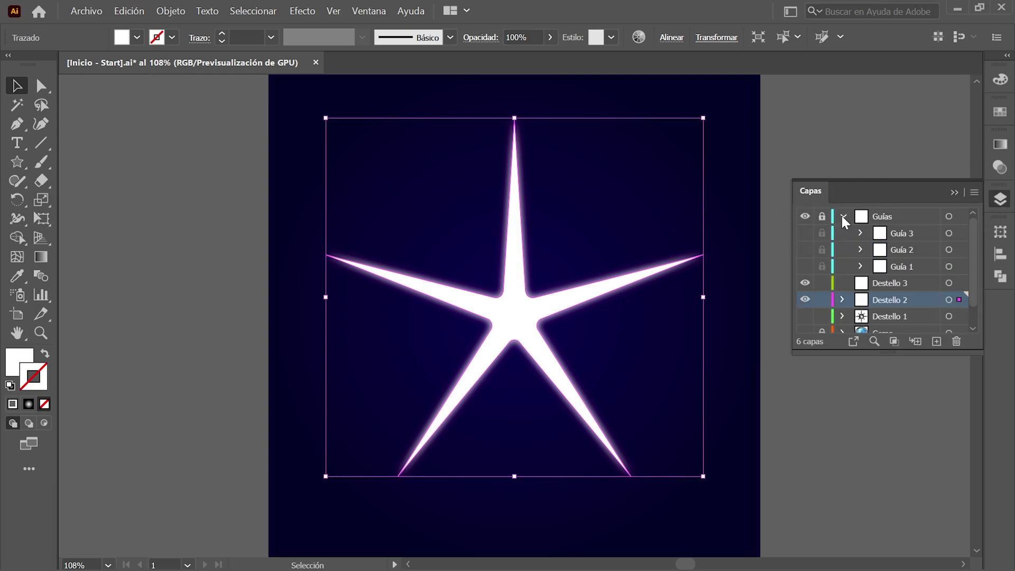
{"action": "left_click", "coordinate": [805, 266]}
{"action": "left_click", "coordinate": [1000, 201]}
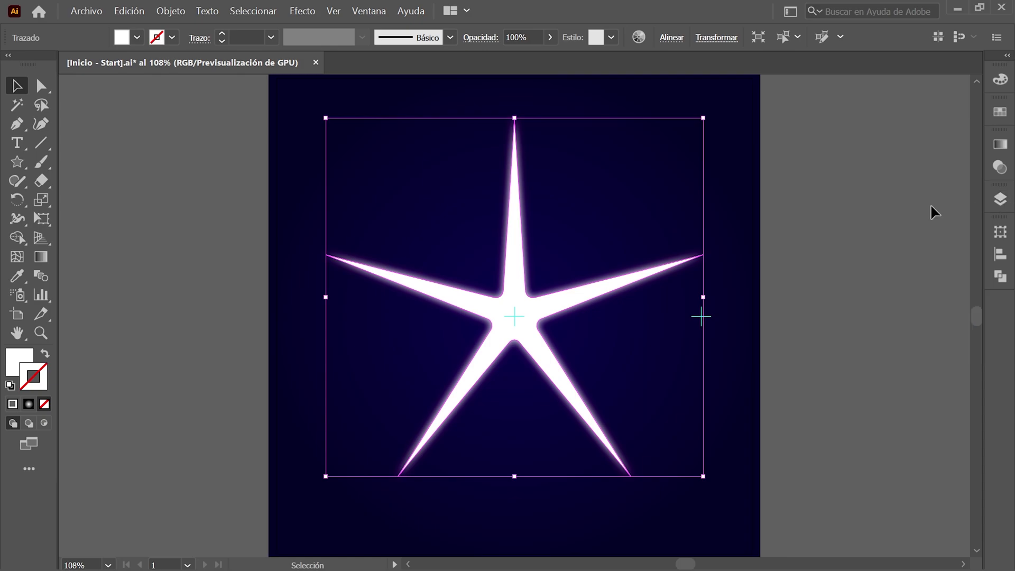
Step: Fill the star with a radial gradient stretched to its tips, then select all star shapes
{"action": "left_click", "coordinate": [1000, 145]}
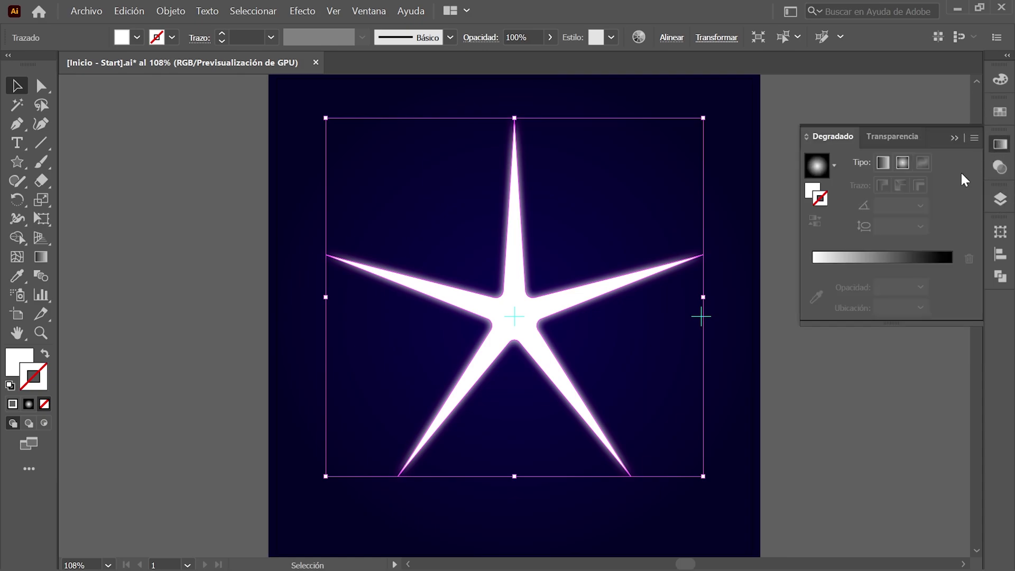
{"action": "left_click", "coordinate": [815, 185]}
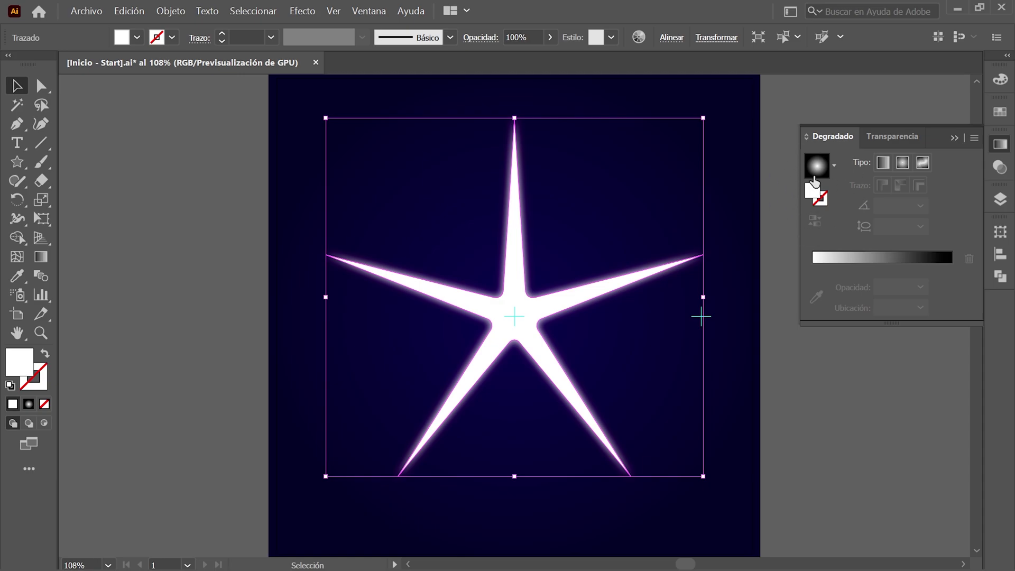
{"action": "left_click", "coordinate": [817, 168]}
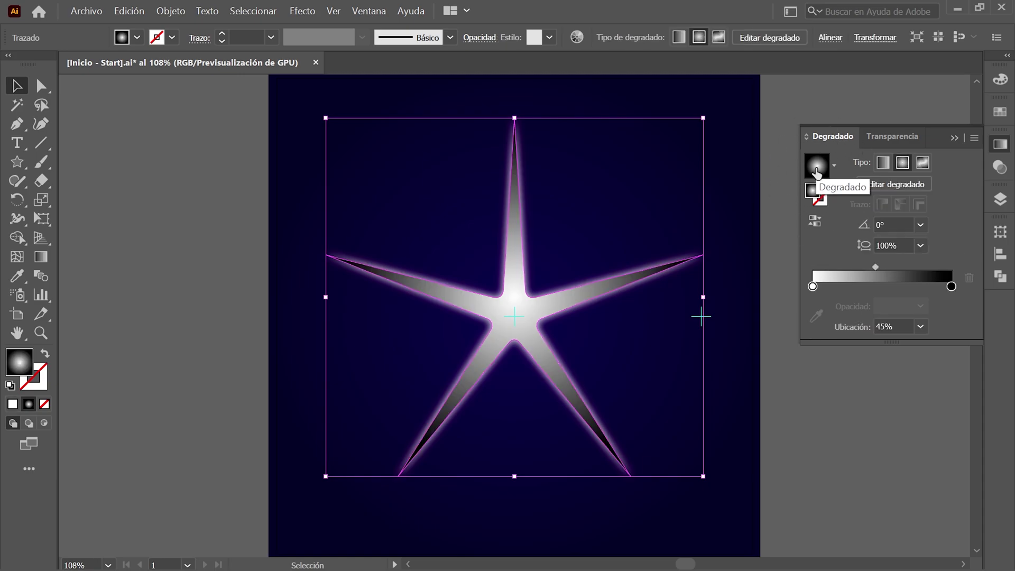
{"action": "left_click", "coordinate": [903, 163]}
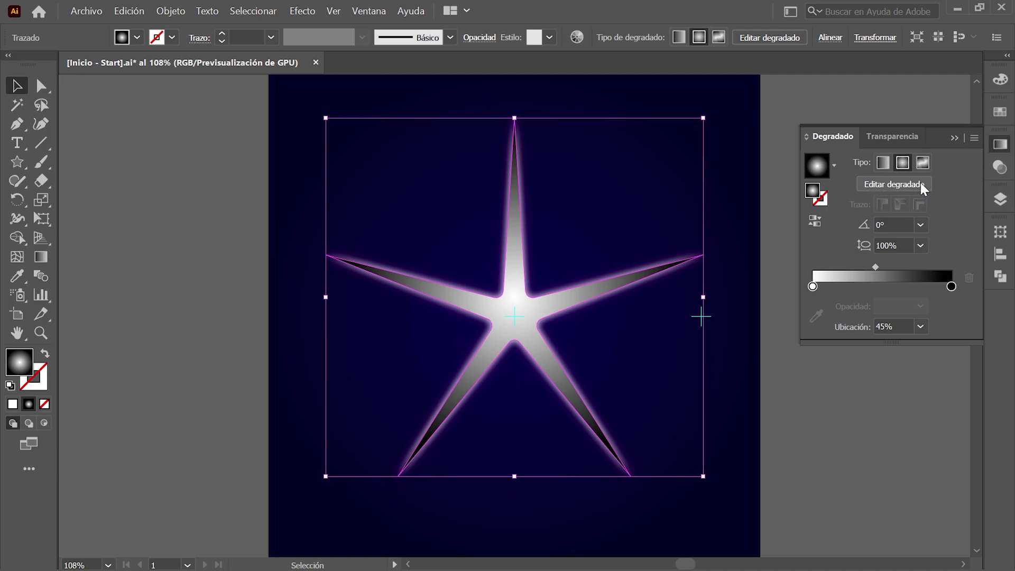
{"action": "left_click", "coordinate": [922, 184]}
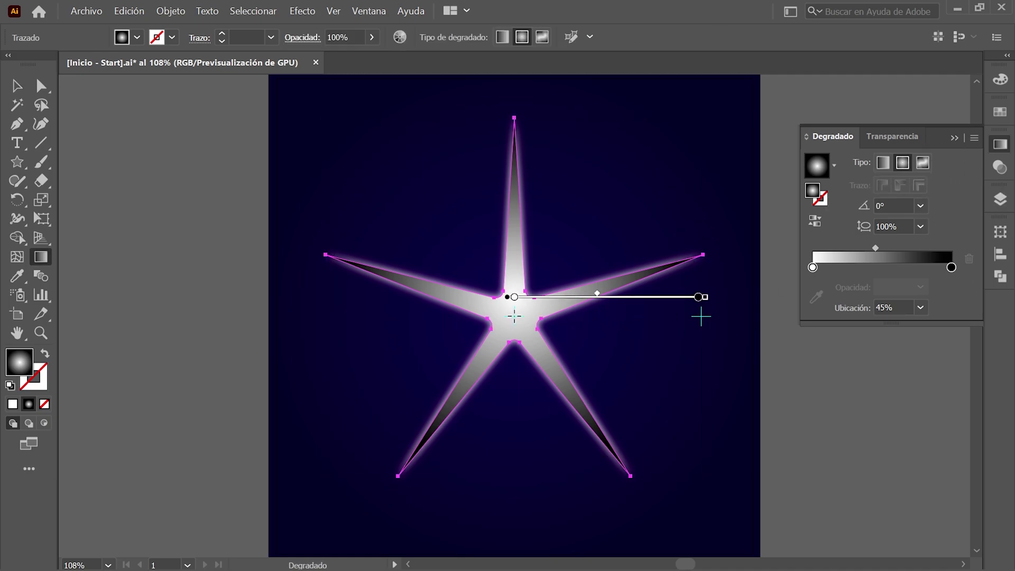
{"action": "left_click_drag", "start_coordinate": [514, 317], "coordinate": [707, 316]}
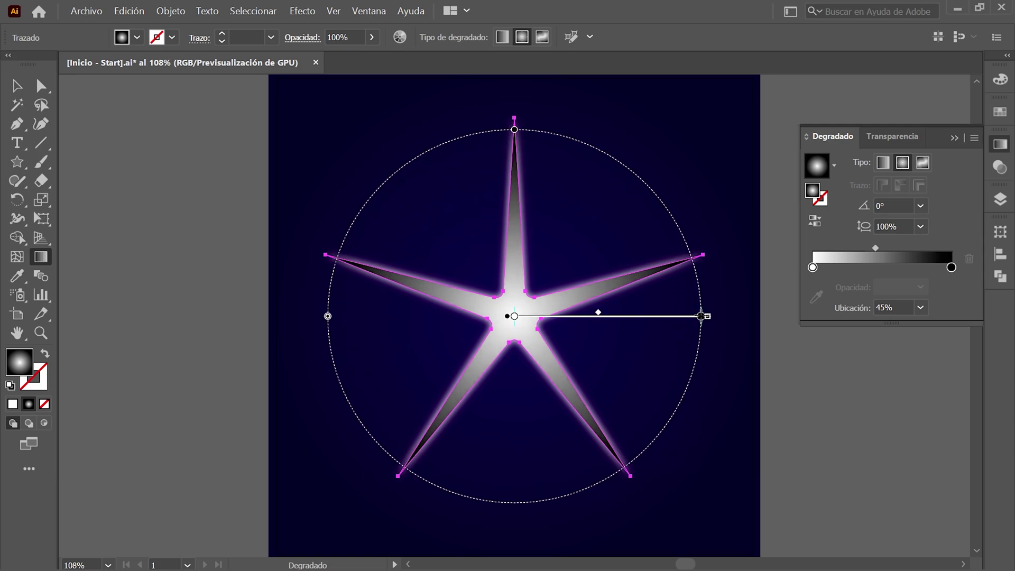
{"action": "left_click", "coordinate": [20, 87]}
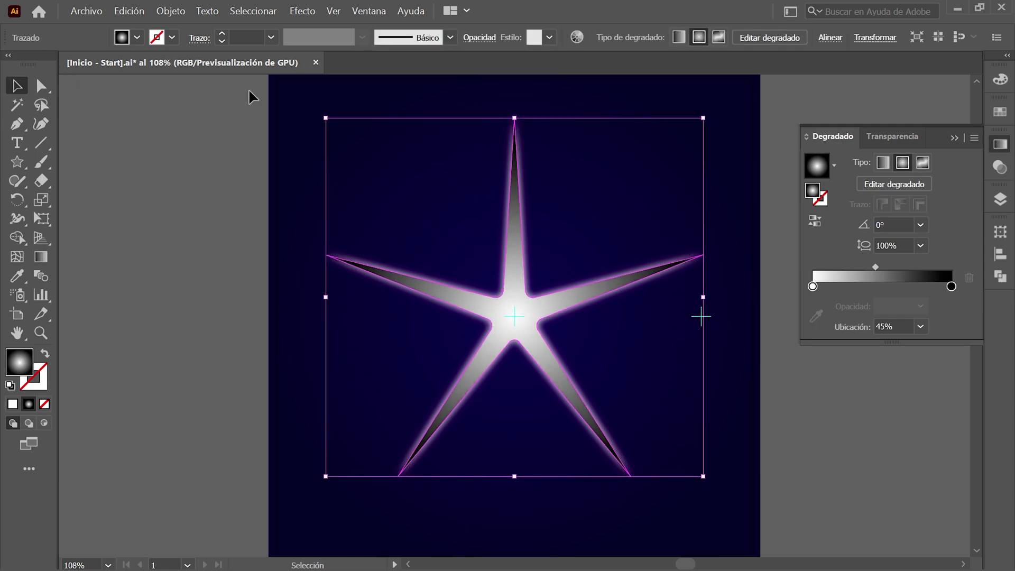
{"action": "left_click_drag", "start_coordinate": [249, 93], "coordinate": [788, 509]}
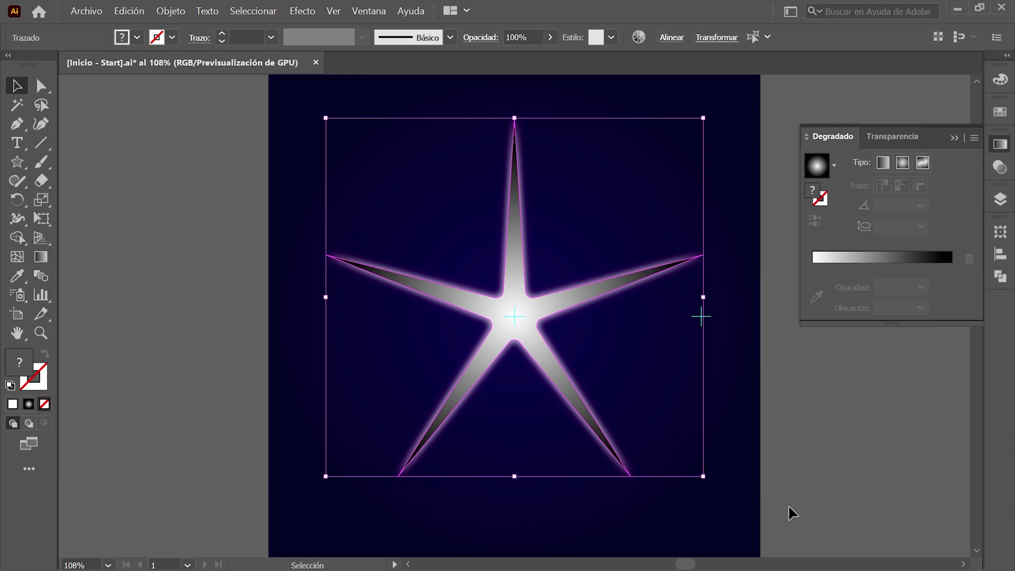
Step: Reflect the star across the horizontal axis as a copy
{"action": "left_click", "coordinate": [170, 11]}
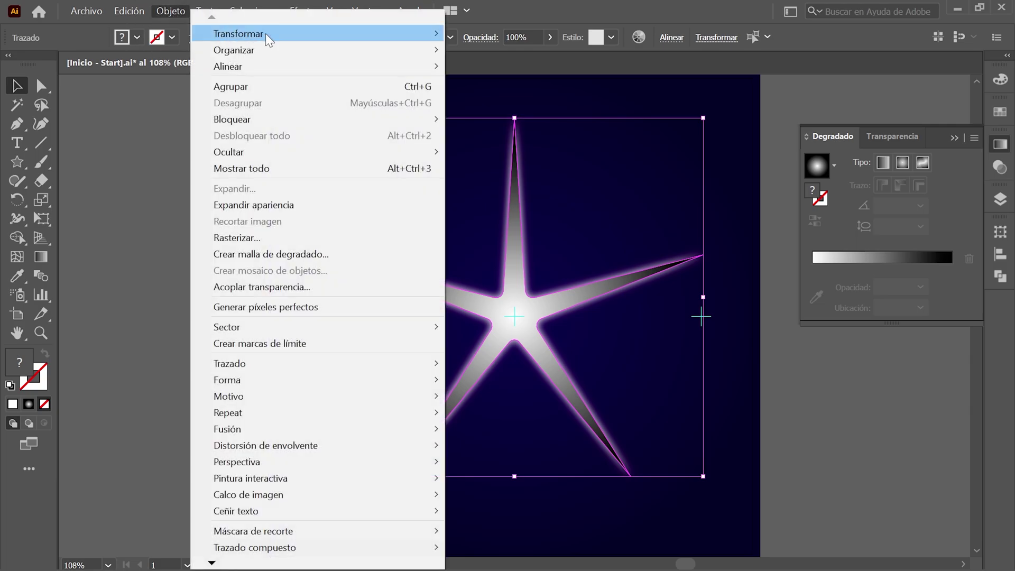
{"action": "mouse_move", "coordinate": [238, 34]}
{"action": "left_click", "coordinate": [556, 87]}
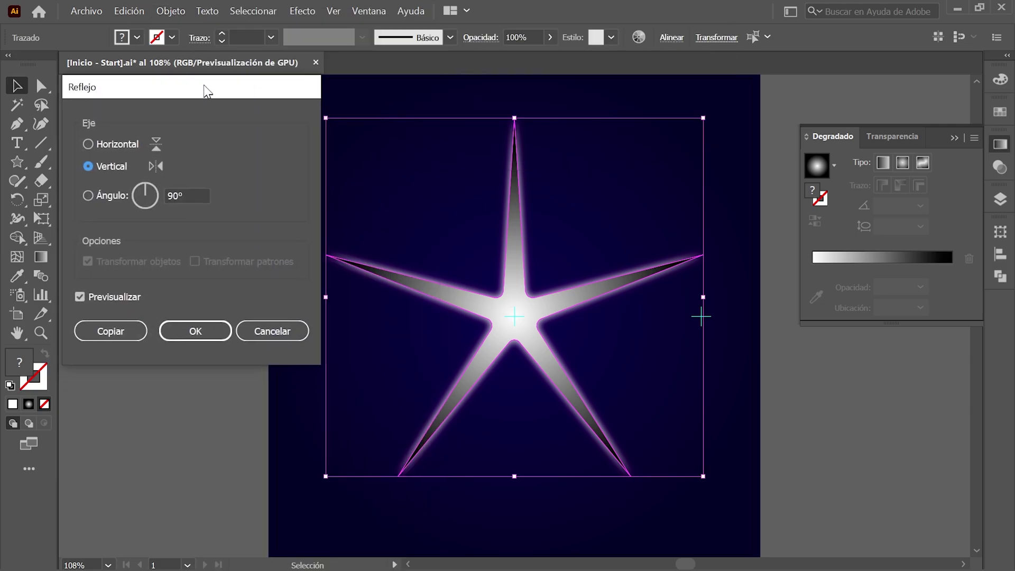
{"action": "left_click_drag", "start_coordinate": [206, 91], "coordinate": [203, 89]}
{"action": "left_click", "coordinate": [85, 141]}
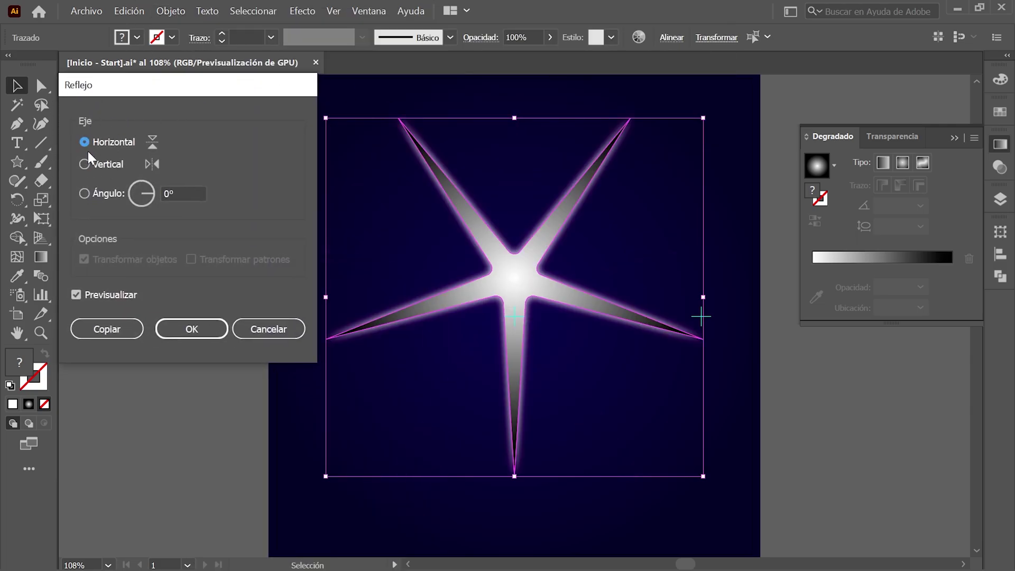
{"action": "left_click", "coordinate": [119, 332]}
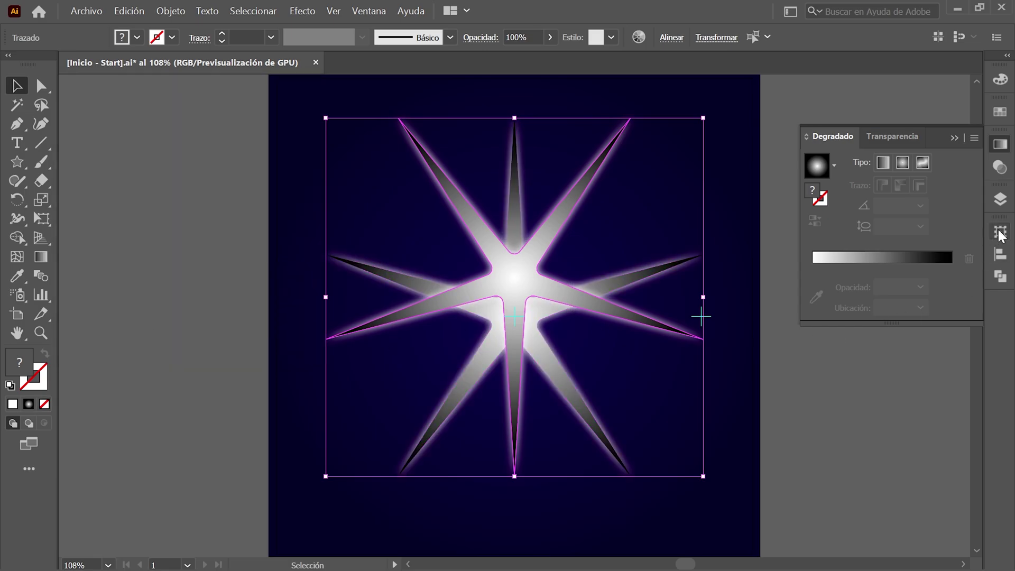
Step: Set the reflected copy's Y position to 647.1858 px
{"action": "left_click", "coordinate": [1000, 232]}
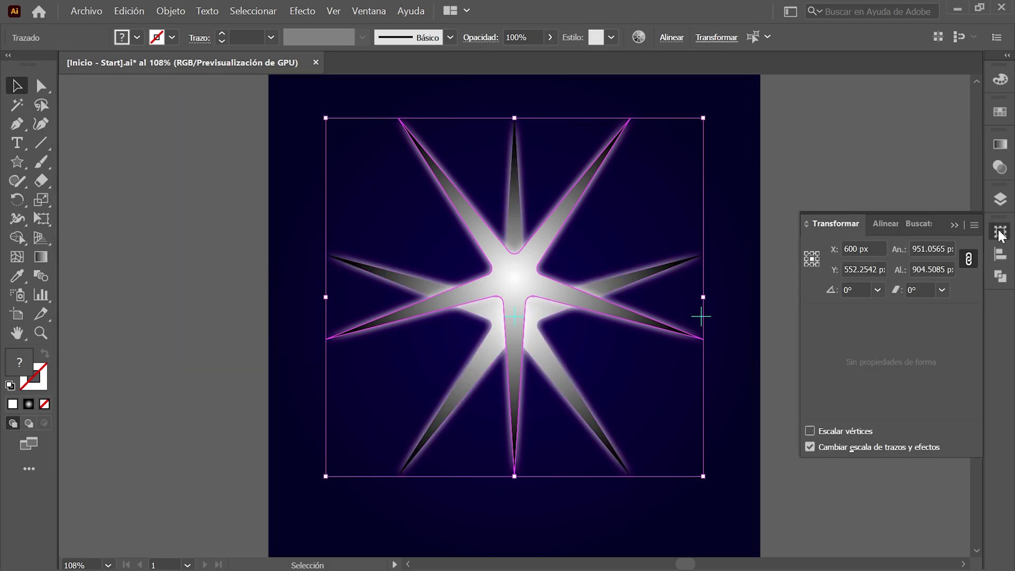
{"action": "left_click", "coordinate": [867, 269]}
{"action": "type", "text": "647.1858"}
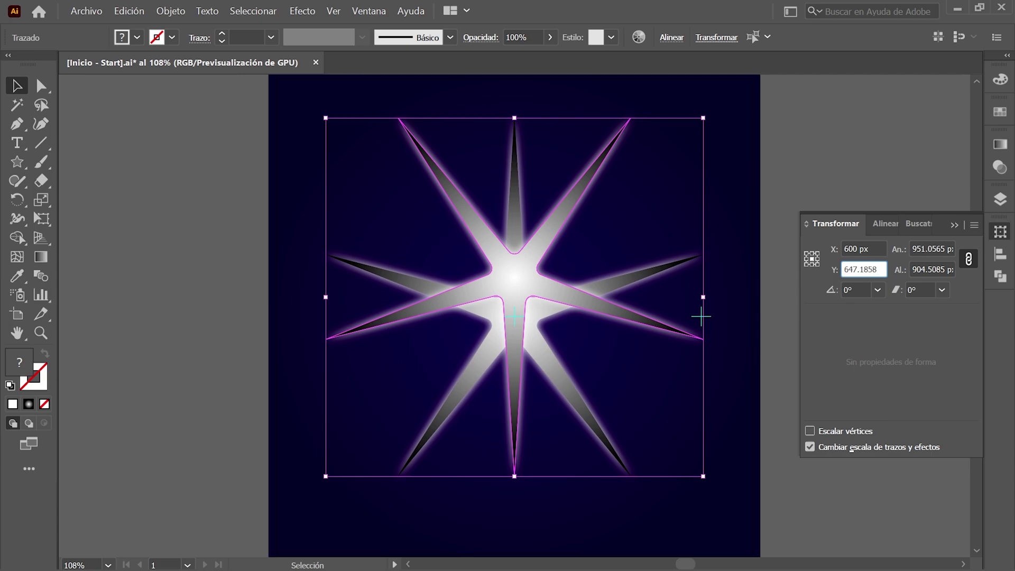
{"action": "key", "text": "Return"}
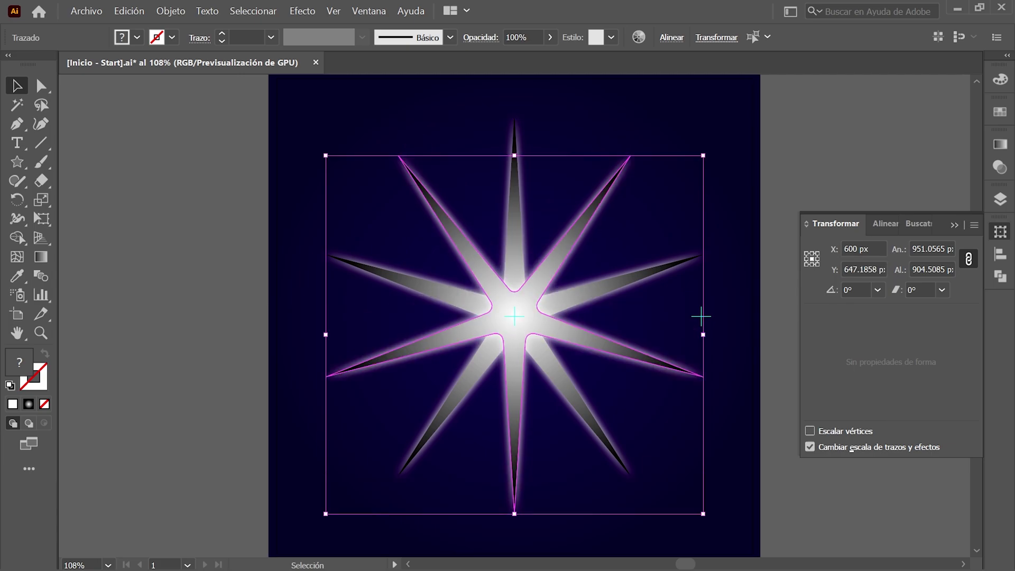
{"action": "left_click", "coordinate": [994, 231]}
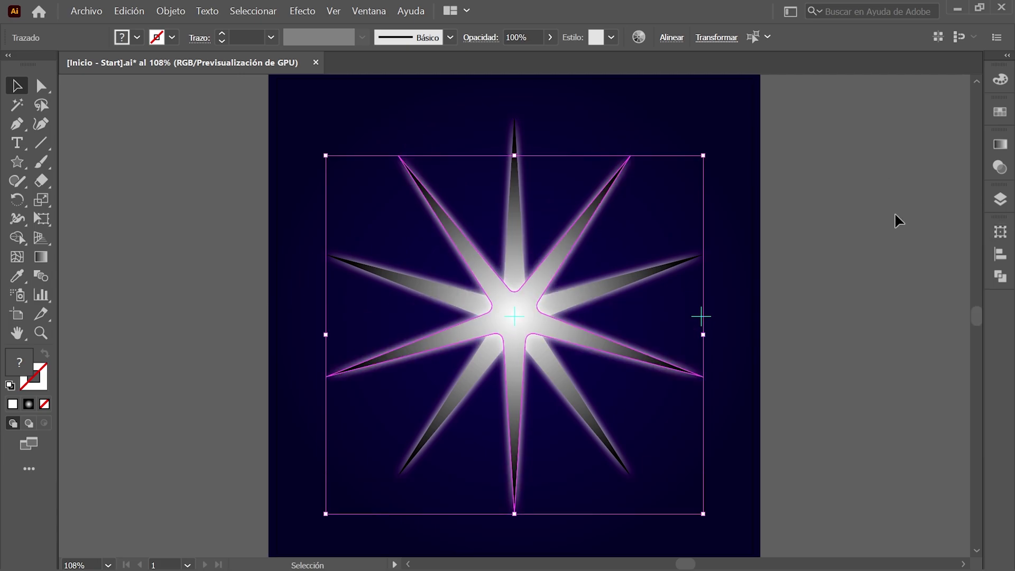
Step: Deselect all, then move Destello 2's second <Trazado> path below its last one
{"action": "left_click", "coordinate": [248, 10]}
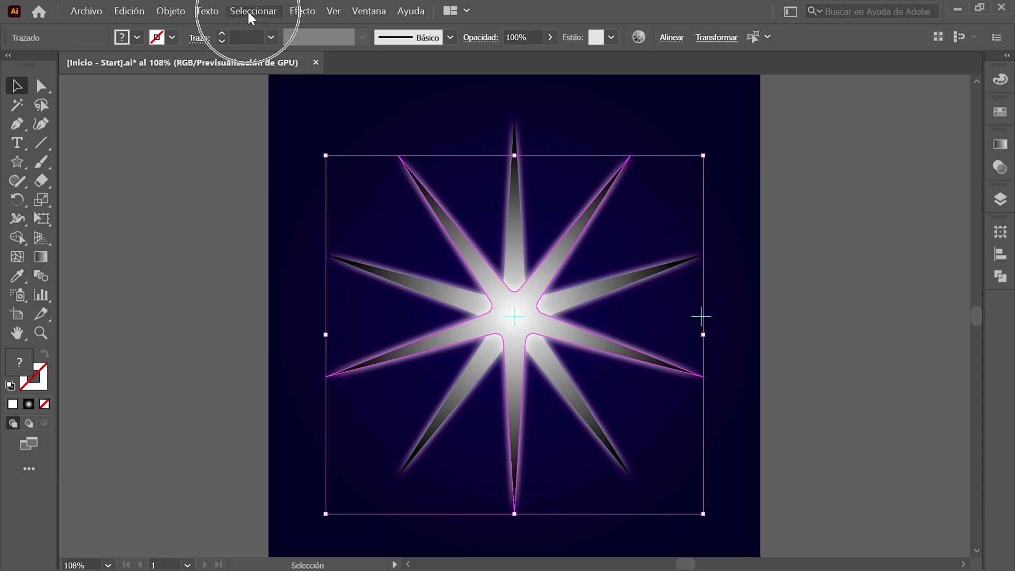
{"action": "left_click", "coordinate": [334, 61]}
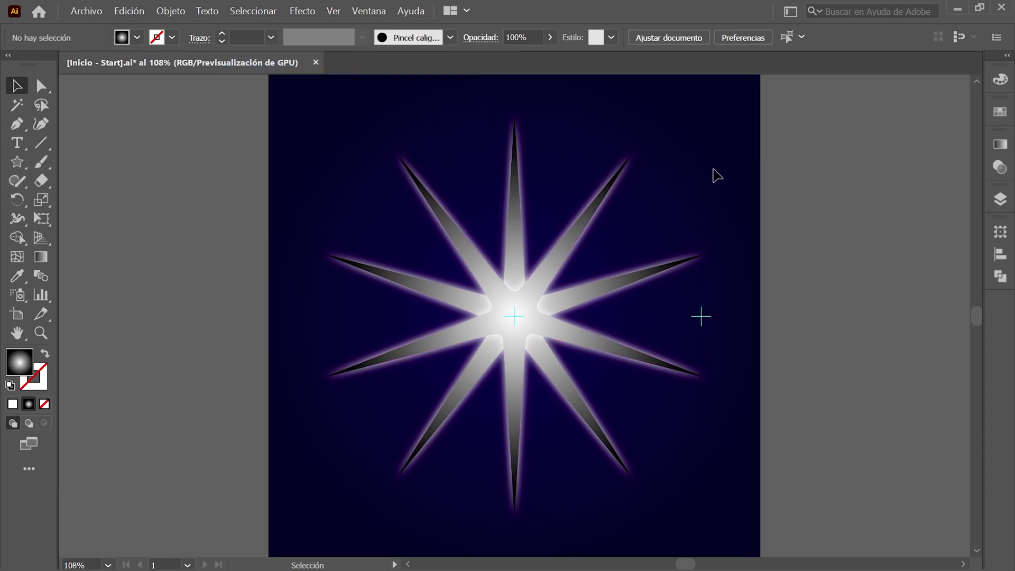
{"action": "left_click", "coordinate": [999, 200]}
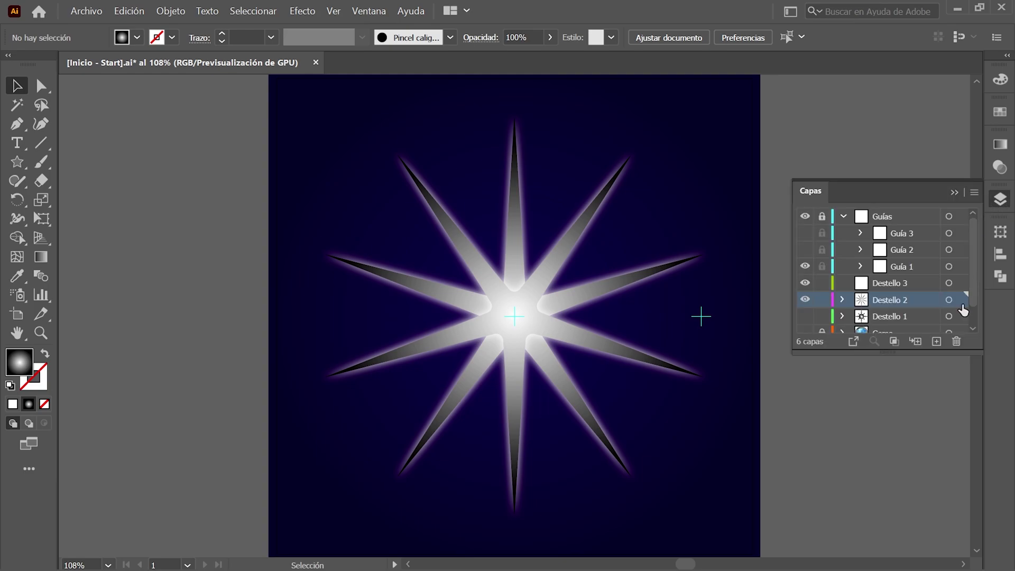
{"action": "left_click", "coordinate": [842, 300]}
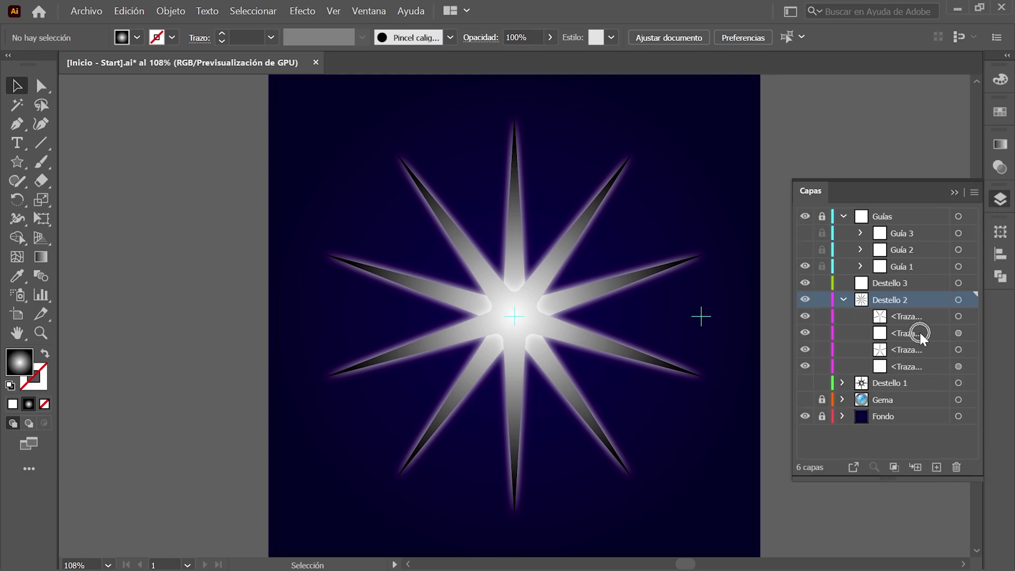
{"action": "left_click_drag", "start_coordinate": [920, 332], "coordinate": [923, 373]}
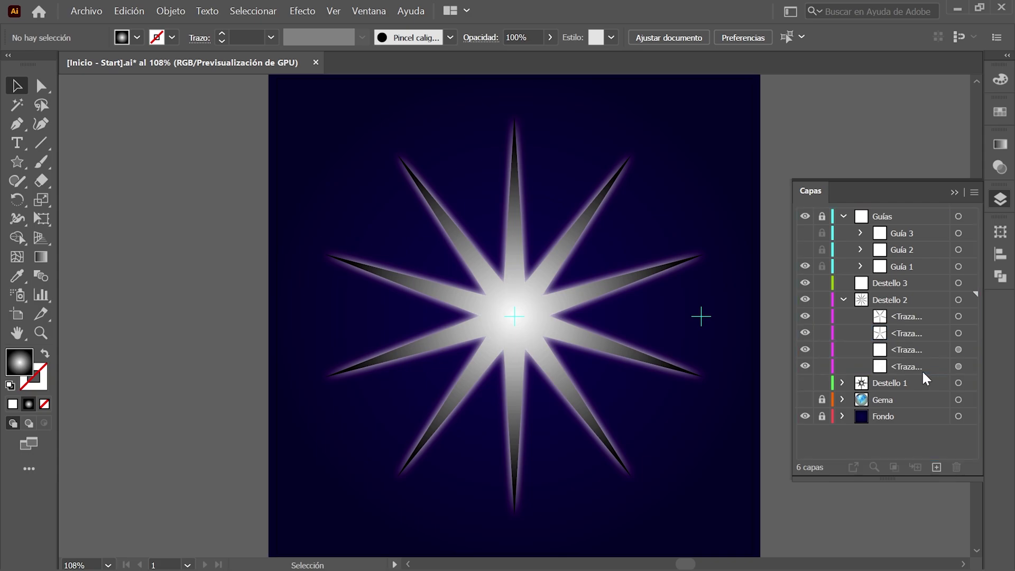
{"action": "left_click", "coordinate": [845, 299]}
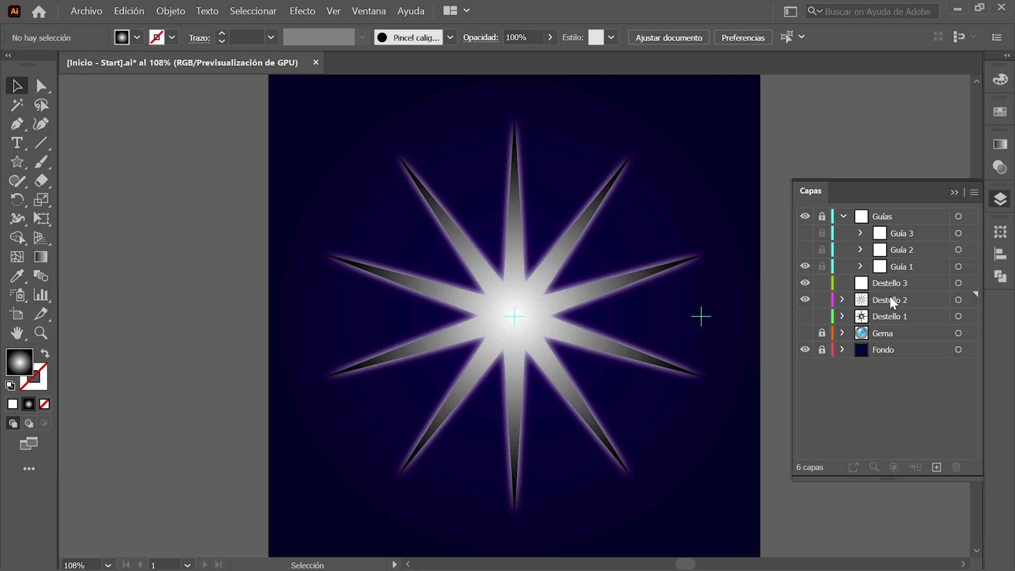
{"action": "left_click", "coordinate": [921, 299]}
{"action": "left_click", "coordinate": [1000, 199]}
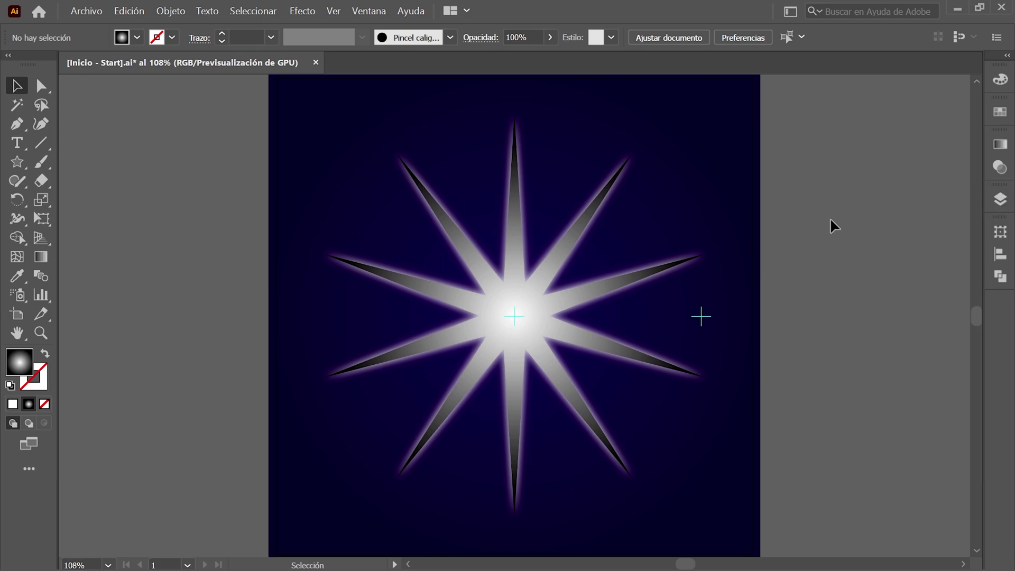
Step: Draw a 680 × 680 px circle centred on the flare, then fit the artboard in view
{"action": "right_click", "coordinate": [19, 165]}
{"action": "left_click", "coordinate": [177, 199]}
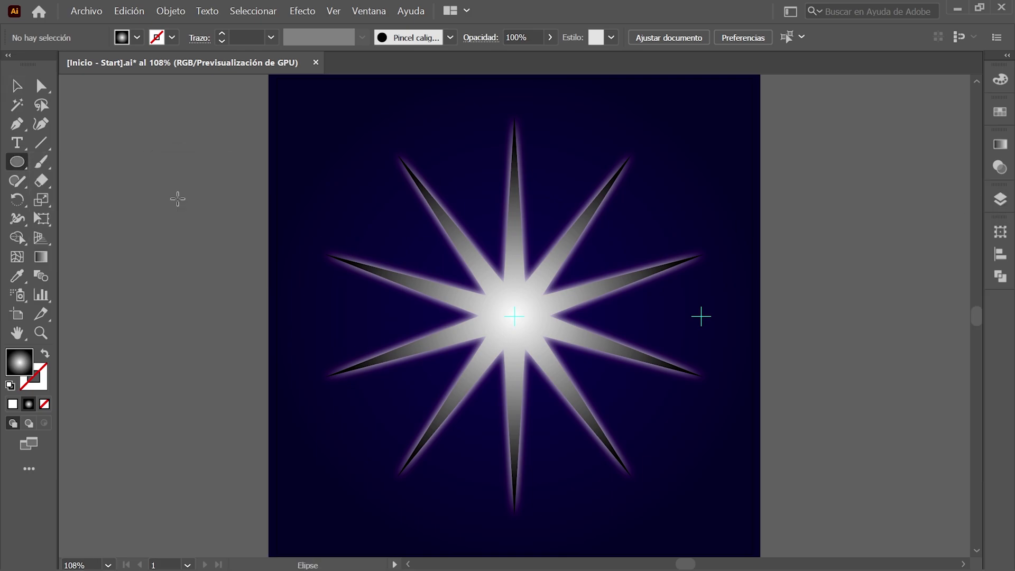
{"action": "scroll", "coordinate": [515, 313], "scroll_direction": "up", "scroll_amount": 3, "text": "alt"}
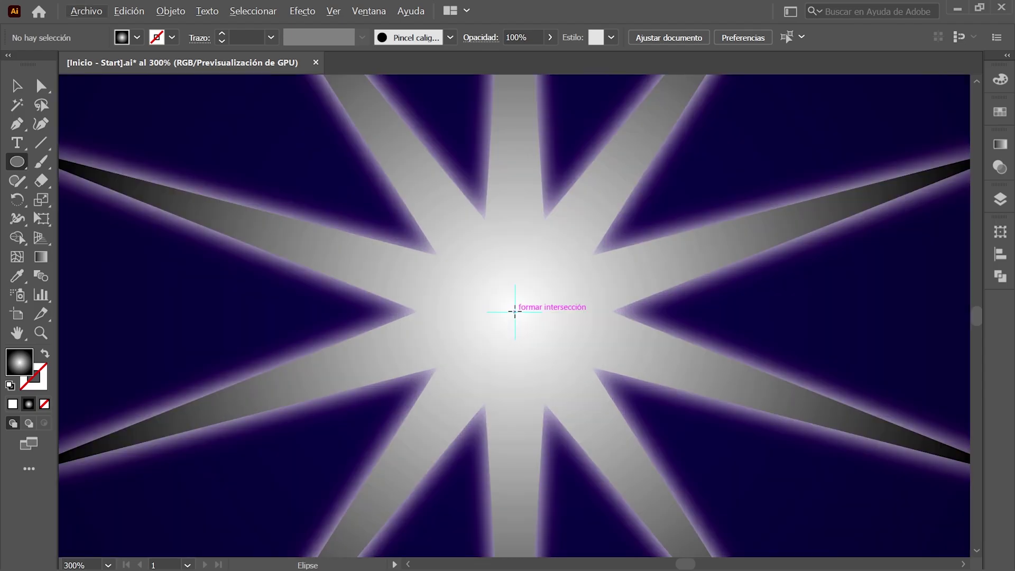
{"action": "key", "text": "alt"}
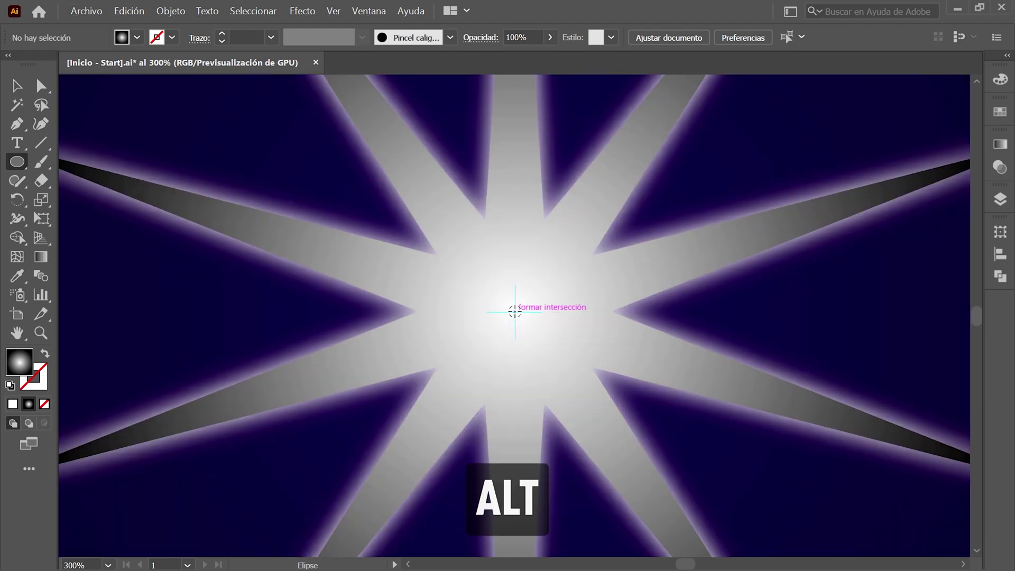
{"action": "left_click", "coordinate": [516, 312], "text": "alt"}
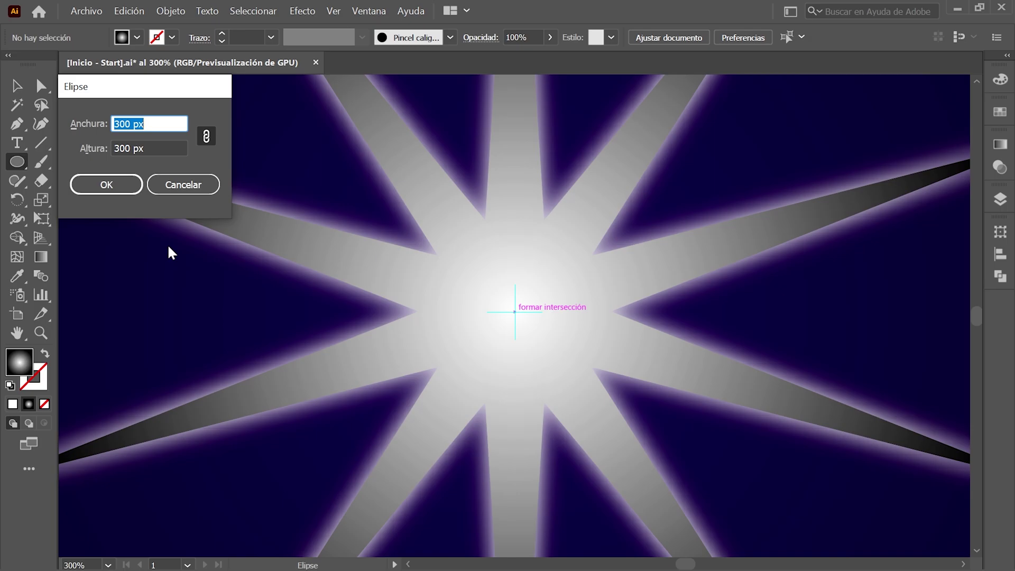
{"action": "type", "text": "680"}
{"action": "left_click", "coordinate": [110, 185]}
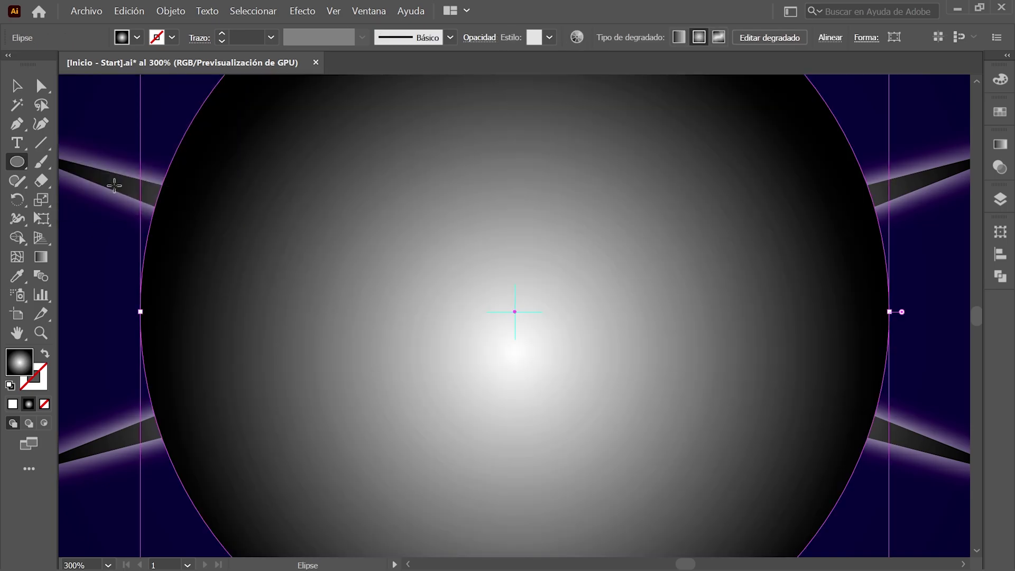
{"action": "key", "text": "ctrl+0"}
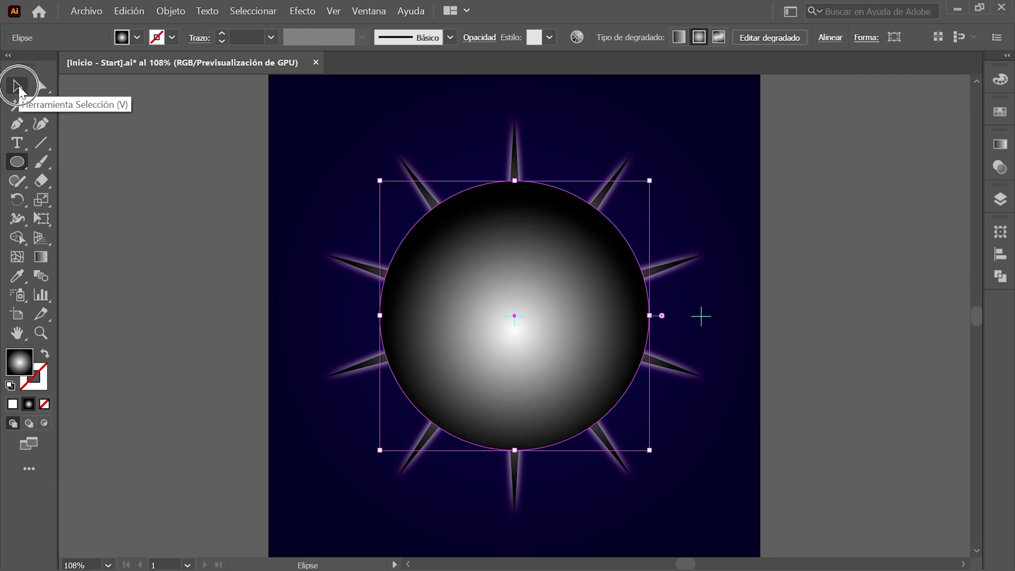
{"action": "left_click", "coordinate": [17, 86]}
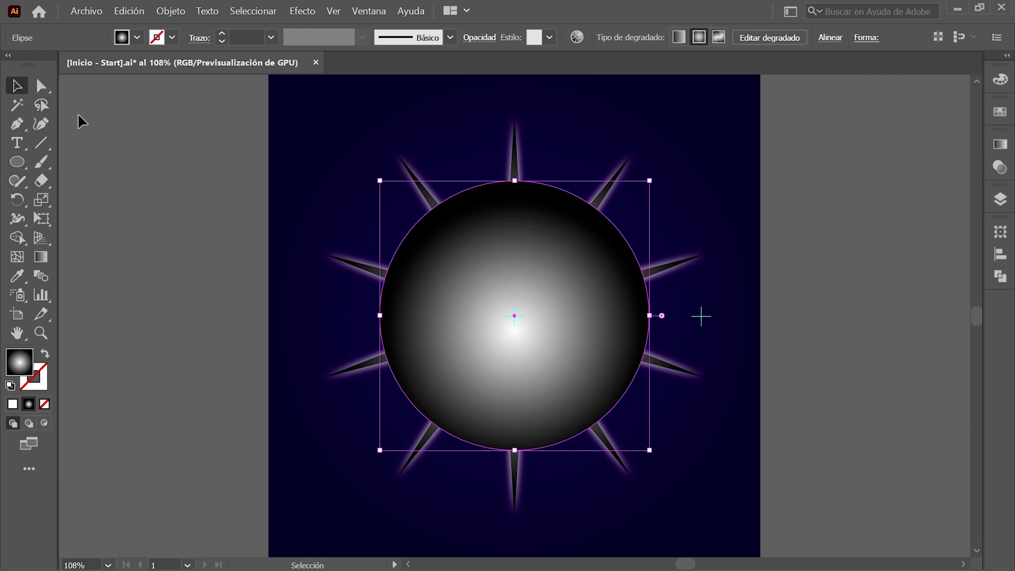
Step: Select all objects and set the flare and circle to the Trama blend mode
{"action": "left_click", "coordinate": [267, 14]}
{"action": "left_click", "coordinate": [324, 27]}
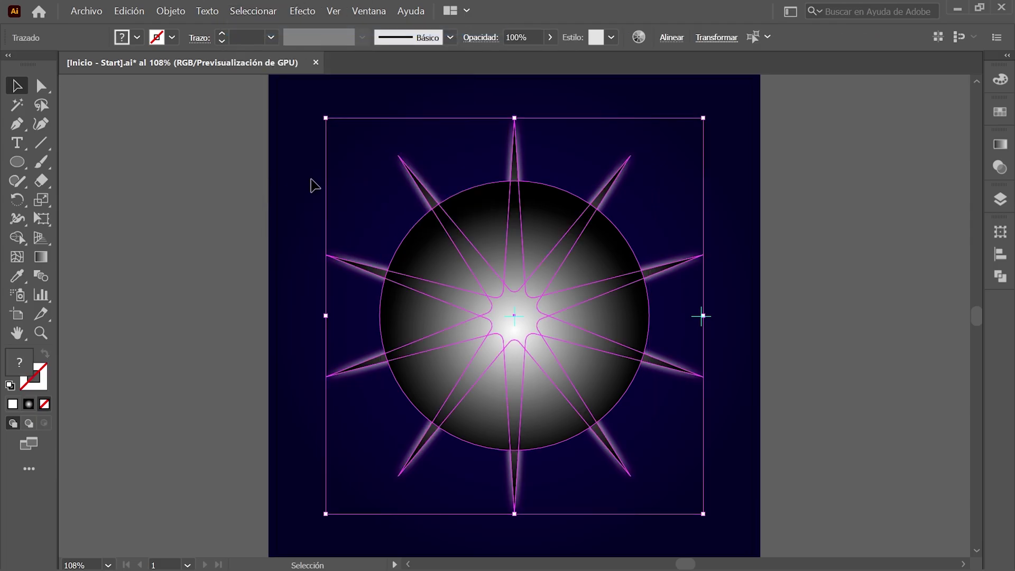
{"action": "left_click", "coordinate": [1001, 167]}
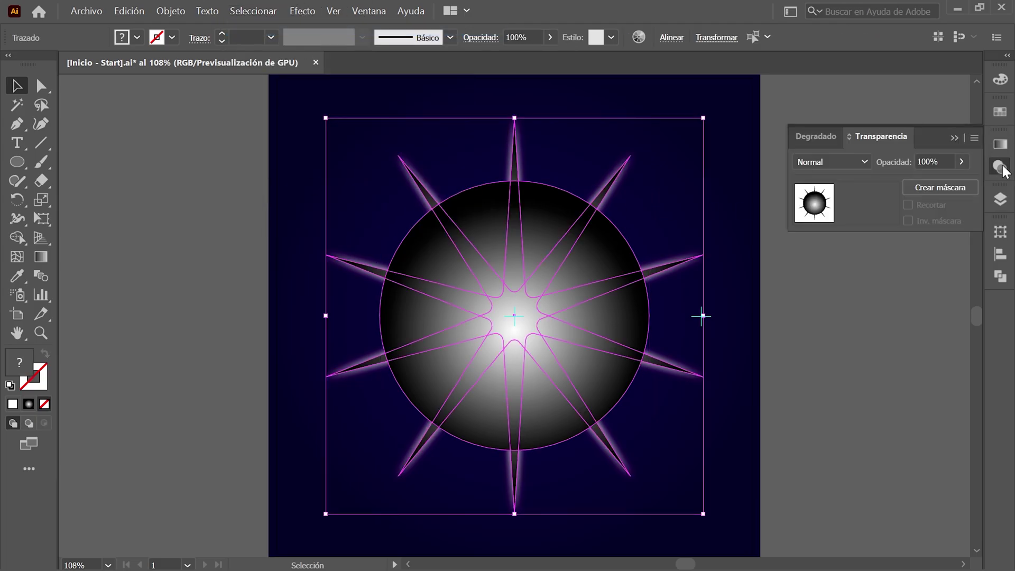
{"action": "left_click", "coordinate": [849, 162]}
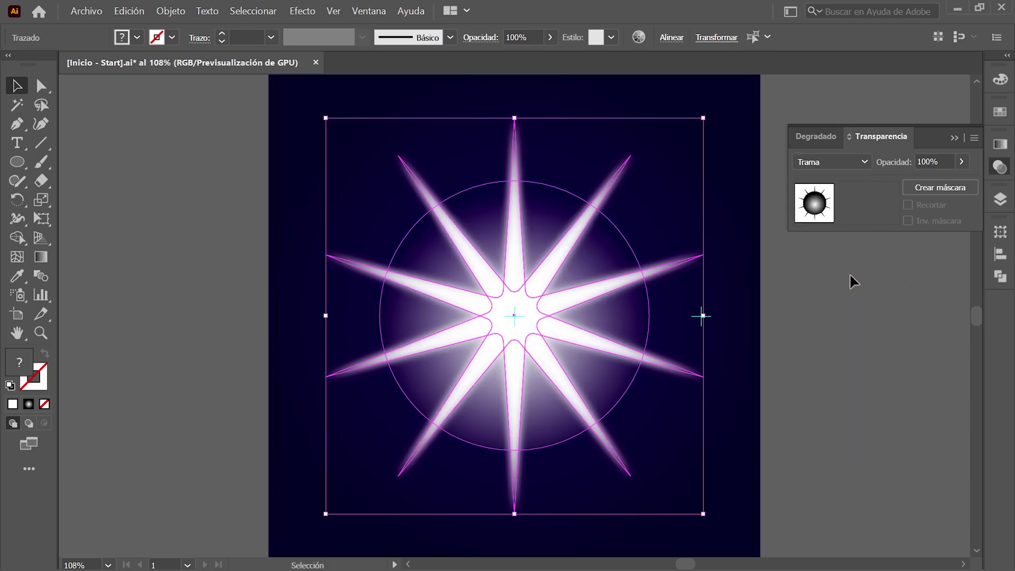
{"action": "left_click", "coordinate": [850, 274]}
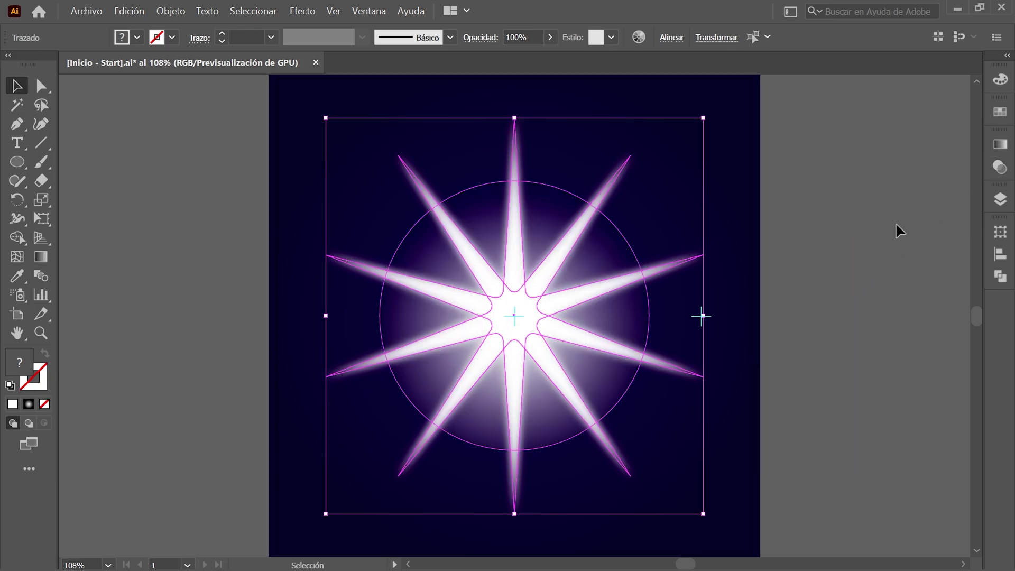
Step: Group the flare with its glow and move it to X 479 px, Y 431 px
{"action": "left_click", "coordinate": [171, 10]}
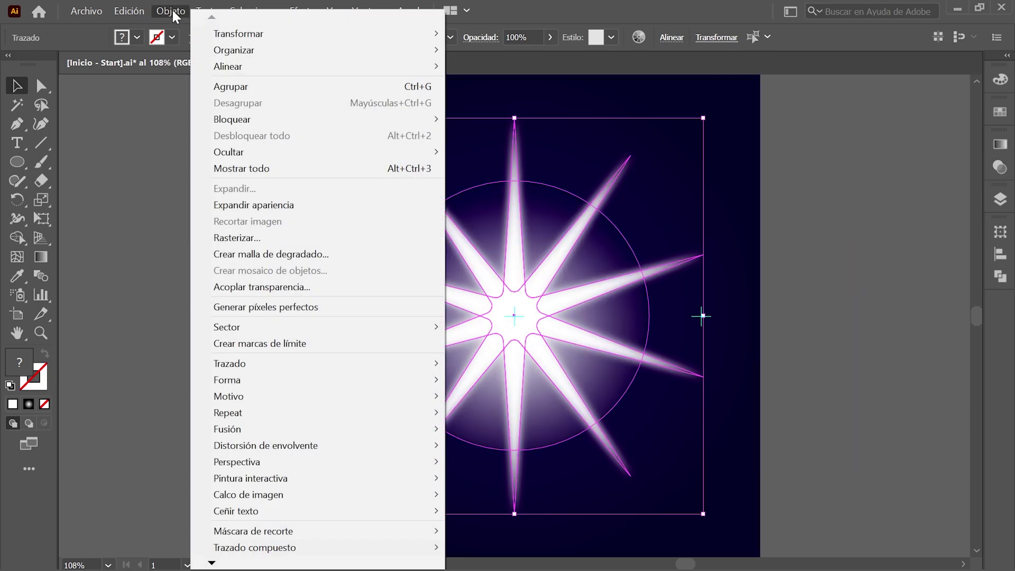
{"action": "left_click", "coordinate": [319, 86]}
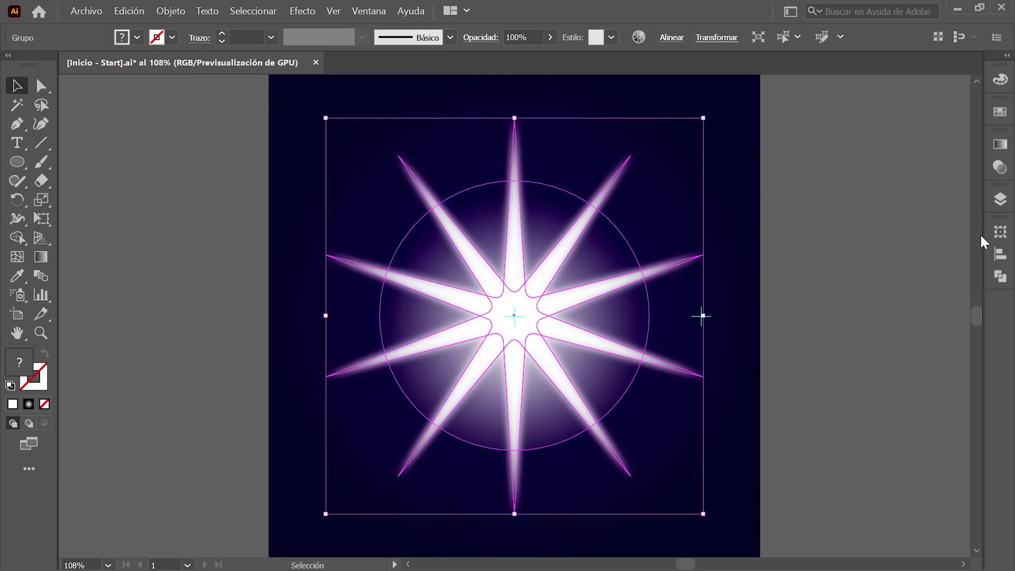
{"action": "left_click", "coordinate": [998, 234]}
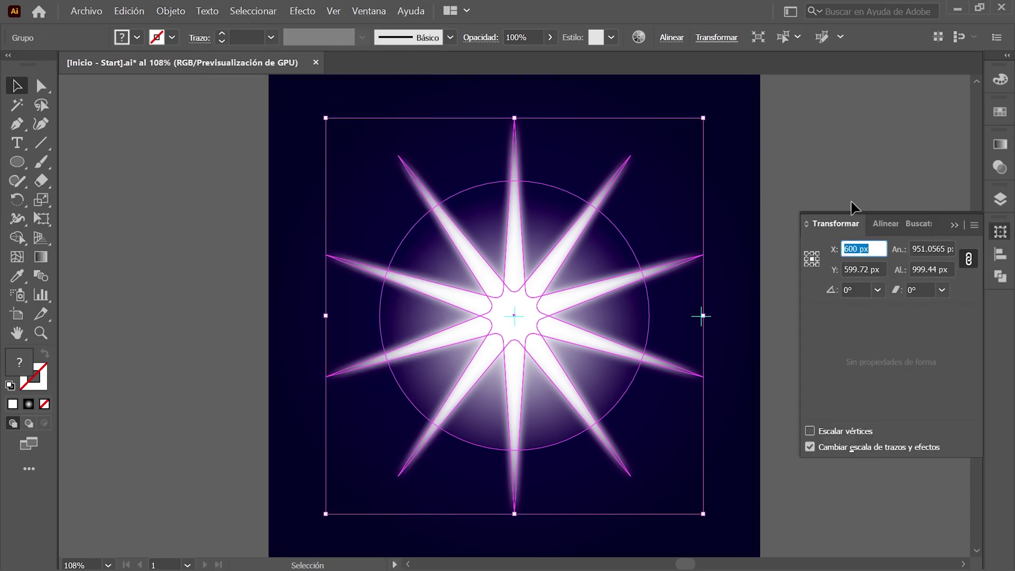
{"action": "type", "text": "479"}
{"action": "key", "text": "Tab"}
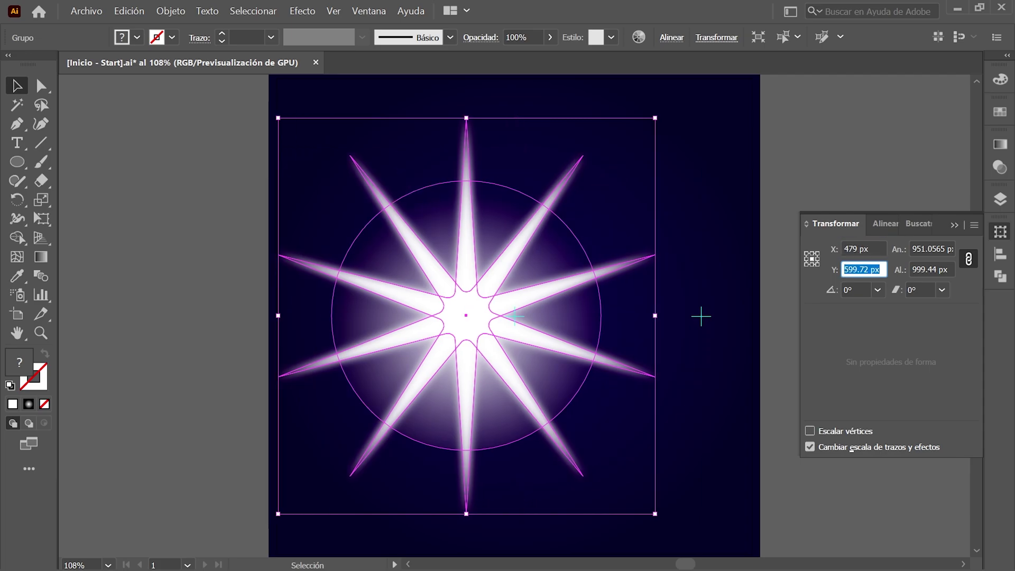
{"action": "type", "text": "431"}
{"action": "key", "text": "Return"}
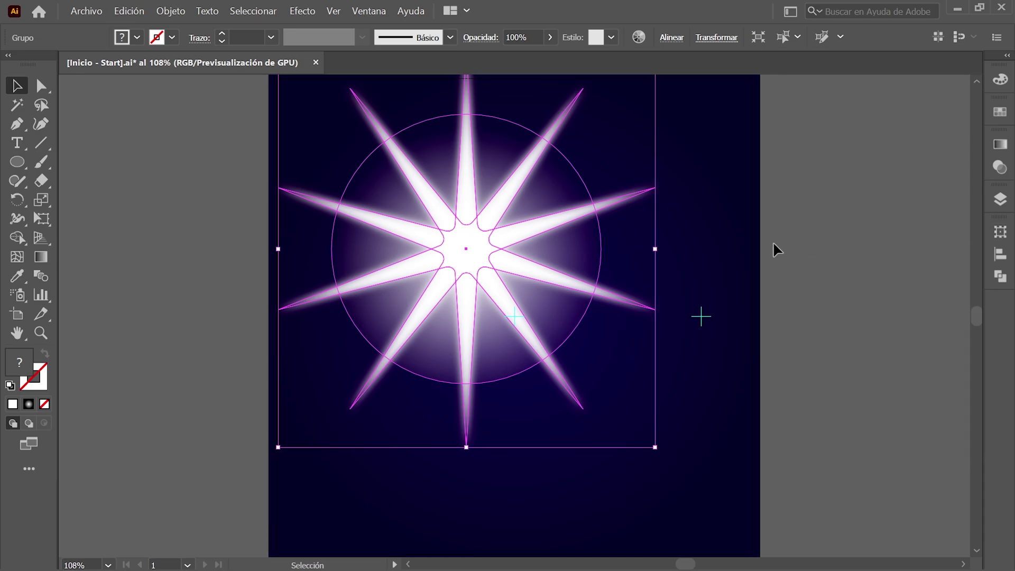
Step: Scale the flare group uniformly to 35%
{"action": "left_click", "coordinate": [171, 11]}
{"action": "left_click", "coordinate": [566, 102]}
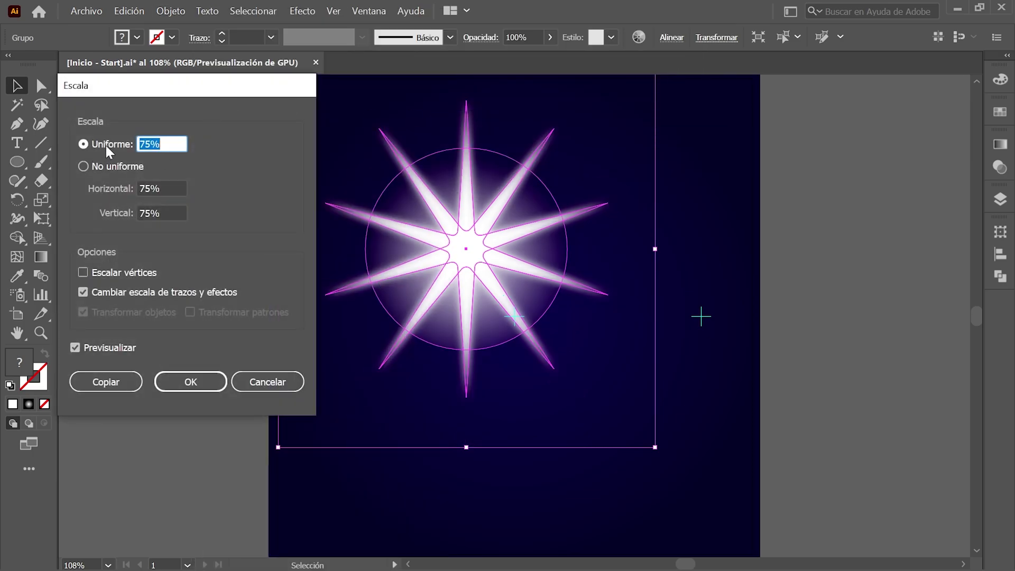
{"action": "type", "text": "35"}
{"action": "left_click", "coordinate": [194, 382]}
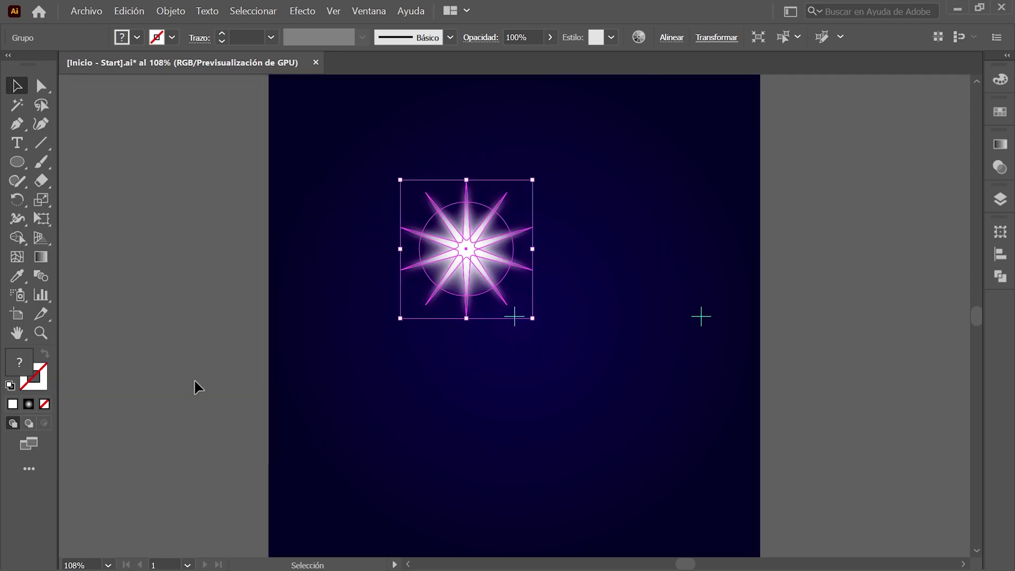
Step: Deselect the flare group and hide the Destello 2 layer
{"action": "left_click", "coordinate": [251, 12]}
{"action": "left_click", "coordinate": [345, 61]}
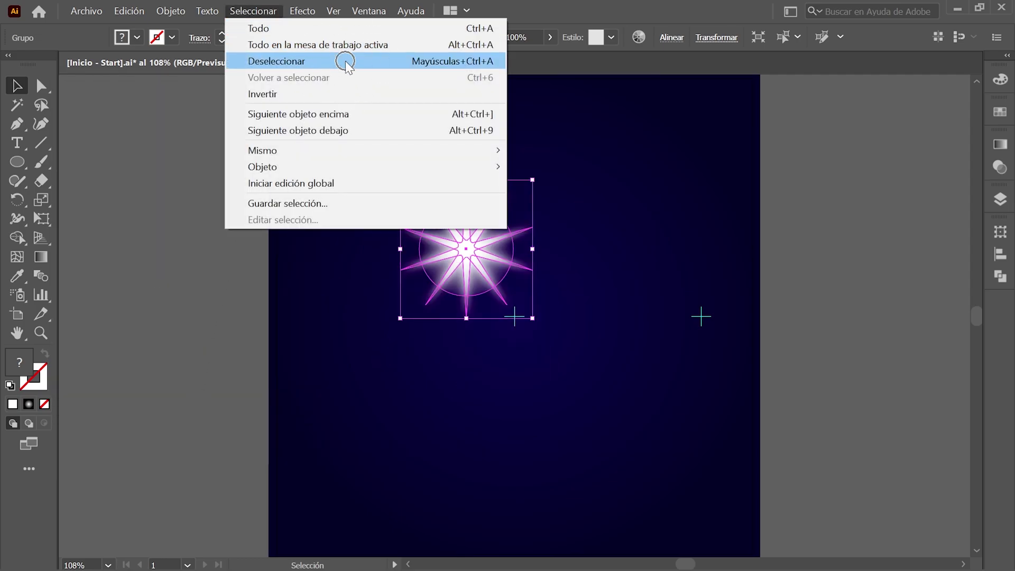
{"action": "left_click", "coordinate": [1003, 206]}
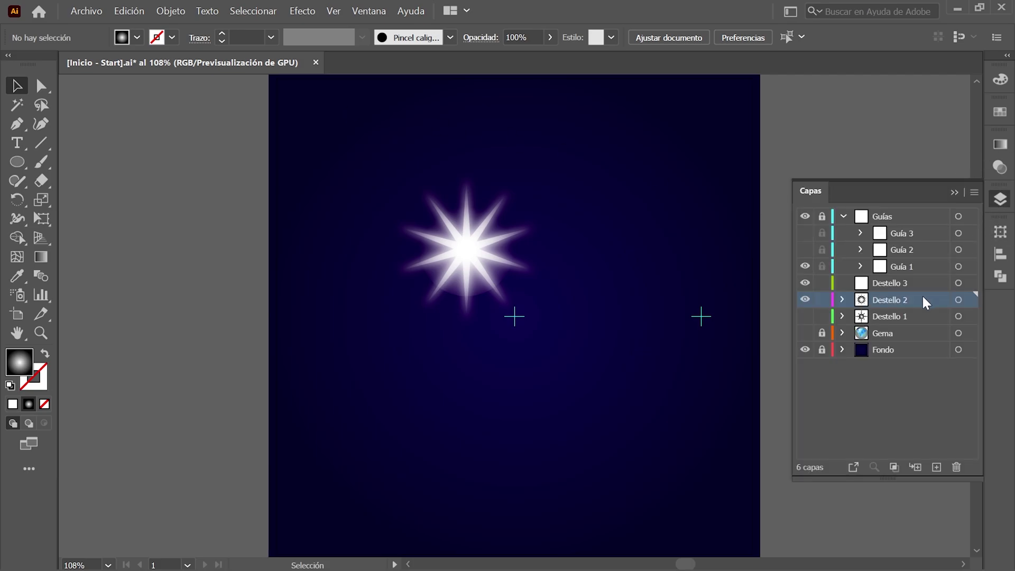
{"action": "left_click", "coordinate": [807, 300]}
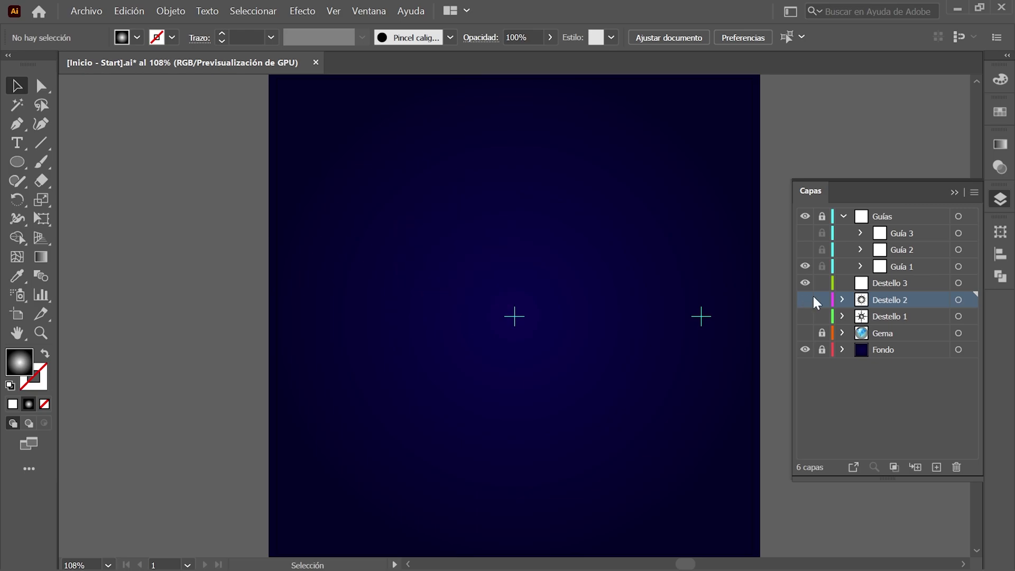
{"action": "left_click", "coordinate": [1001, 199]}
{"action": "left_click", "coordinate": [18, 167]}
Step: Draw an 8-point star at the artboard centre with radii 550 px and 45 px
{"action": "left_click", "coordinate": [164, 236]}
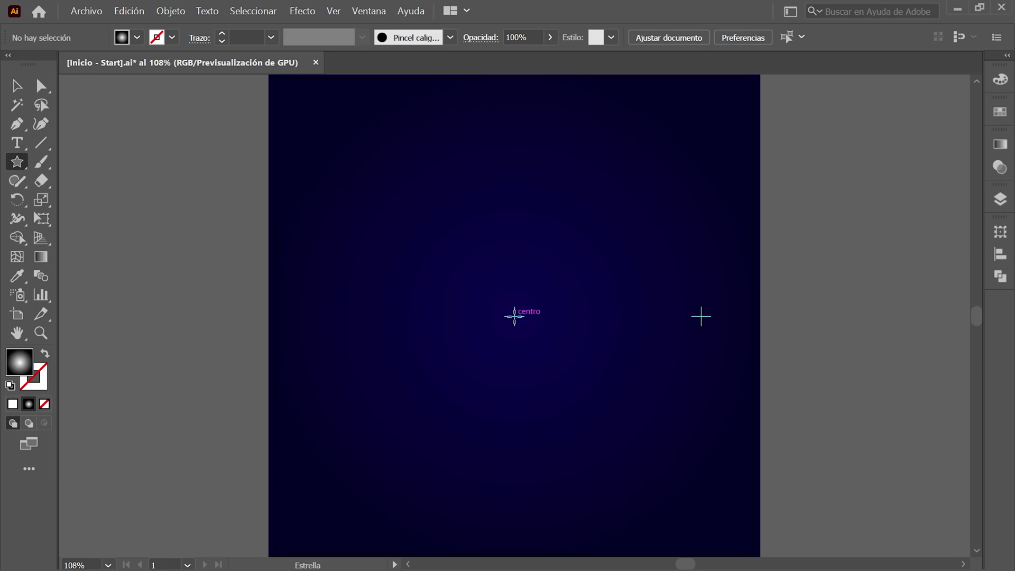
{"action": "key", "text": "alt"}
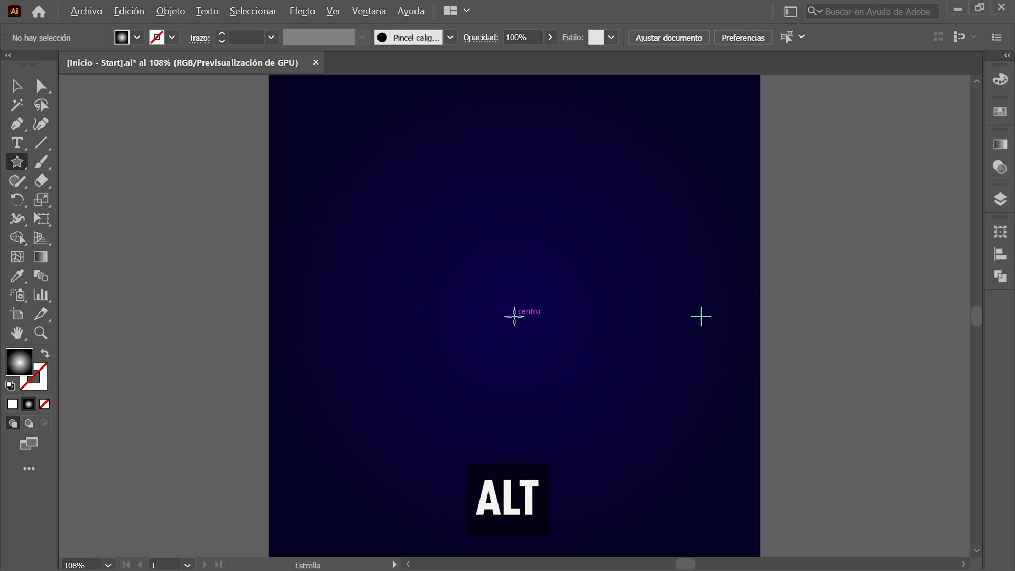
{"action": "left_click", "coordinate": [514, 316], "text": "alt"}
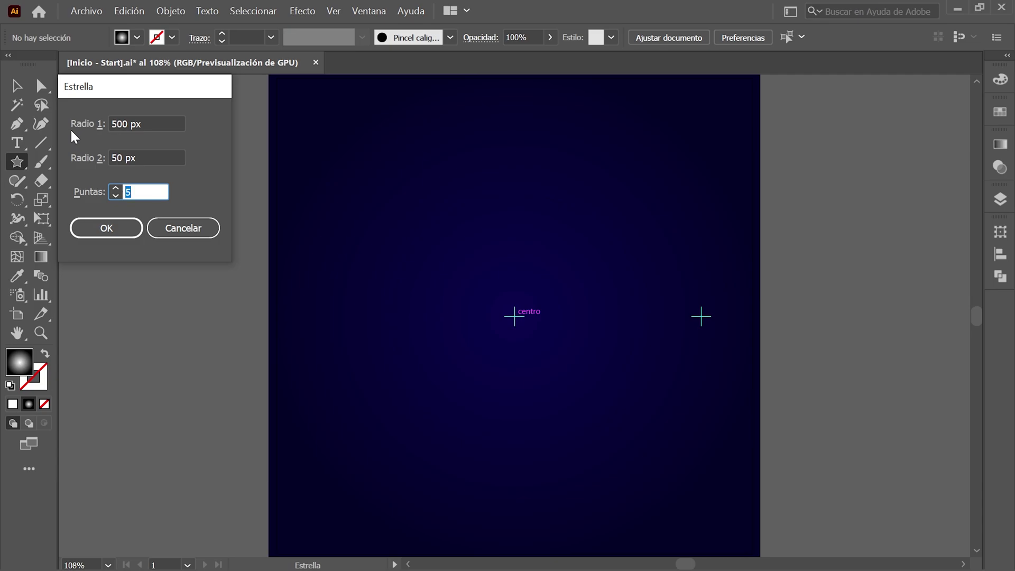
{"action": "key", "text": "alt+1"}
{"action": "type", "text": "550"}
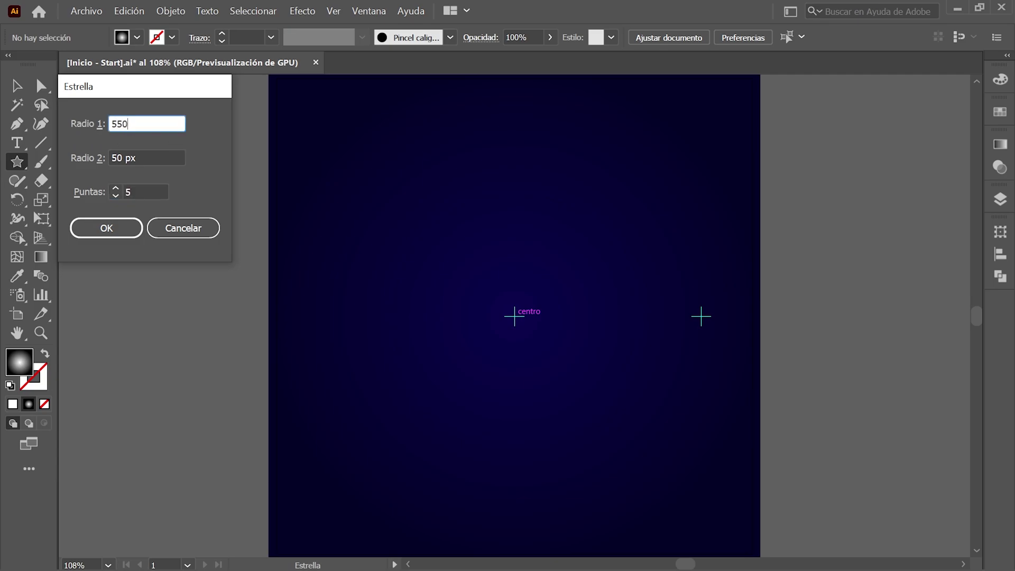
{"action": "key", "text": "Tab"}
{"action": "type", "text": "4"}
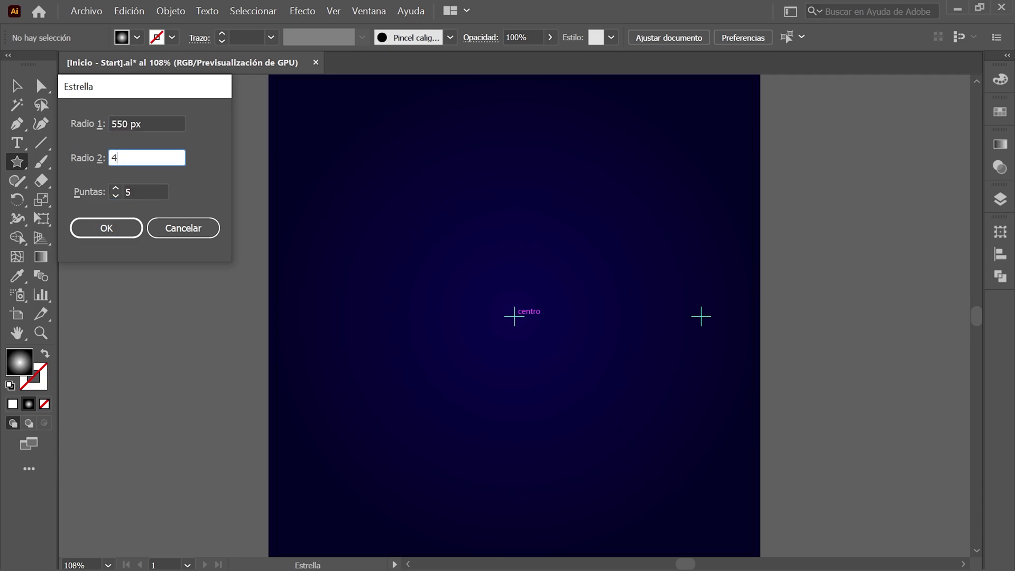
{"action": "type", "text": "5"}
{"action": "key", "text": "Tab"}
{"action": "type", "text": "8"}
{"action": "left_click", "coordinate": [121, 232]}
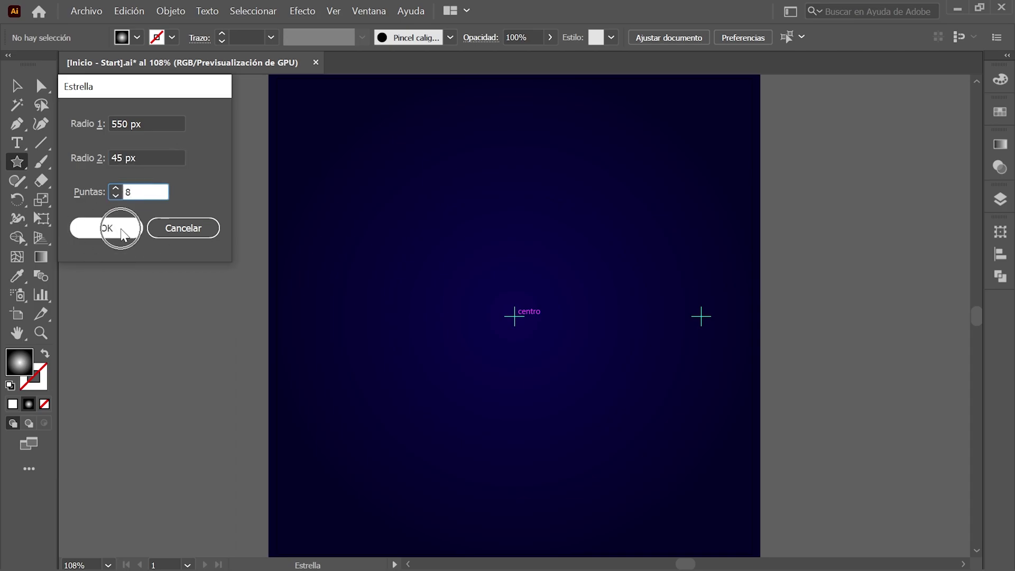
Step: Lasso-select the star's eight inner anchors, round them to a 58 px radius, and show the Capas panel
{"action": "left_click", "coordinate": [42, 105]}
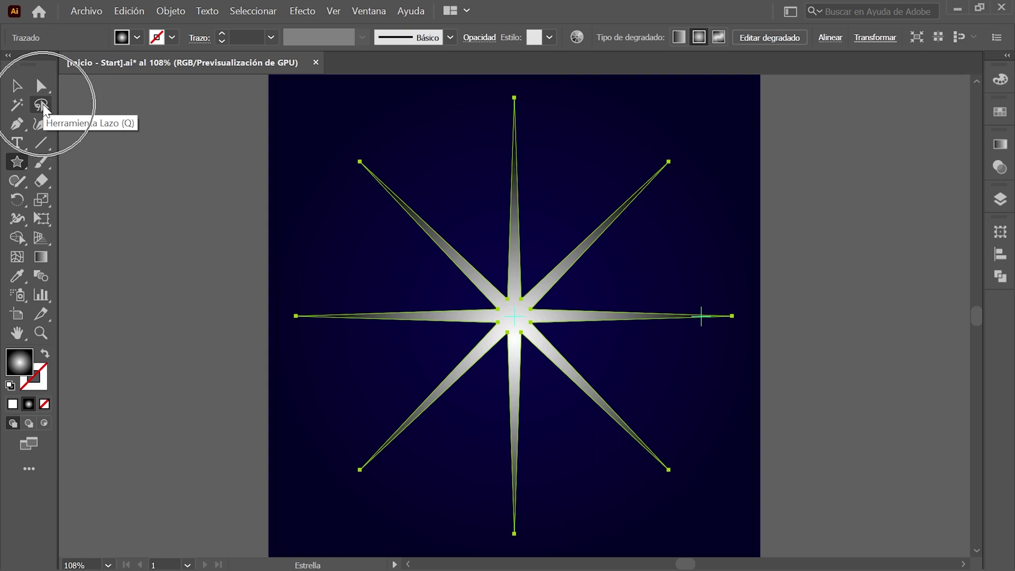
{"action": "mouse_move", "coordinate": [439, 294]}
{"action": "left_mouse_down"}
{"action": "mouse_move", "coordinate": [468, 338]}
{"action": "mouse_move", "coordinate": [458, 296]}
{"action": "left_mouse_up"}
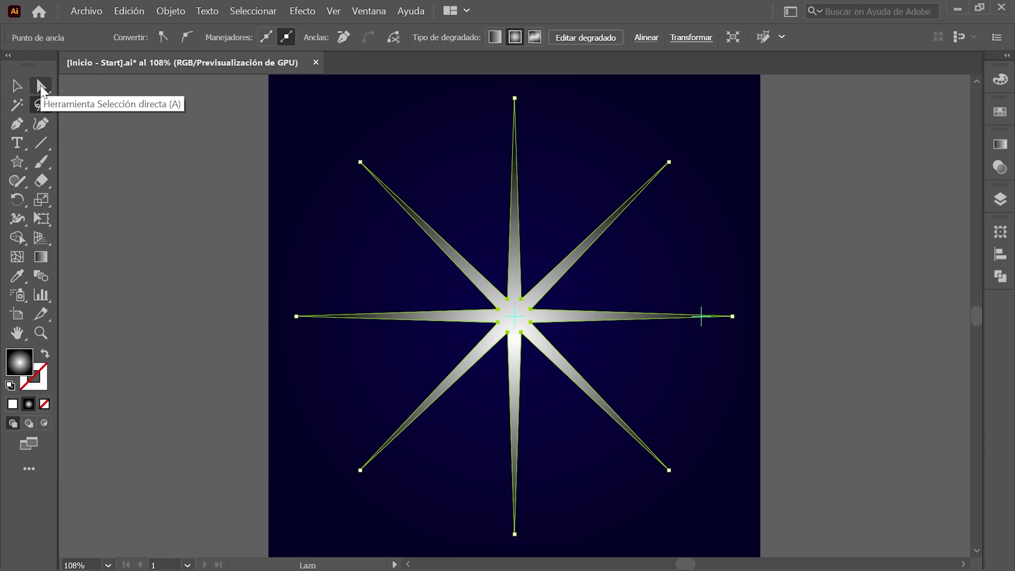
{"action": "left_click", "coordinate": [40, 87]}
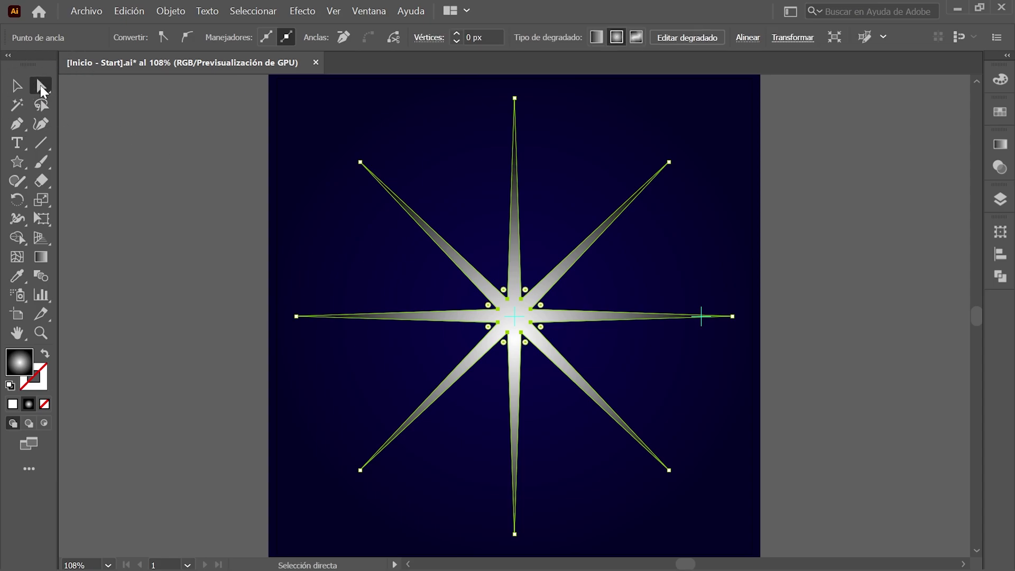
{"action": "left_click", "coordinate": [429, 38]}
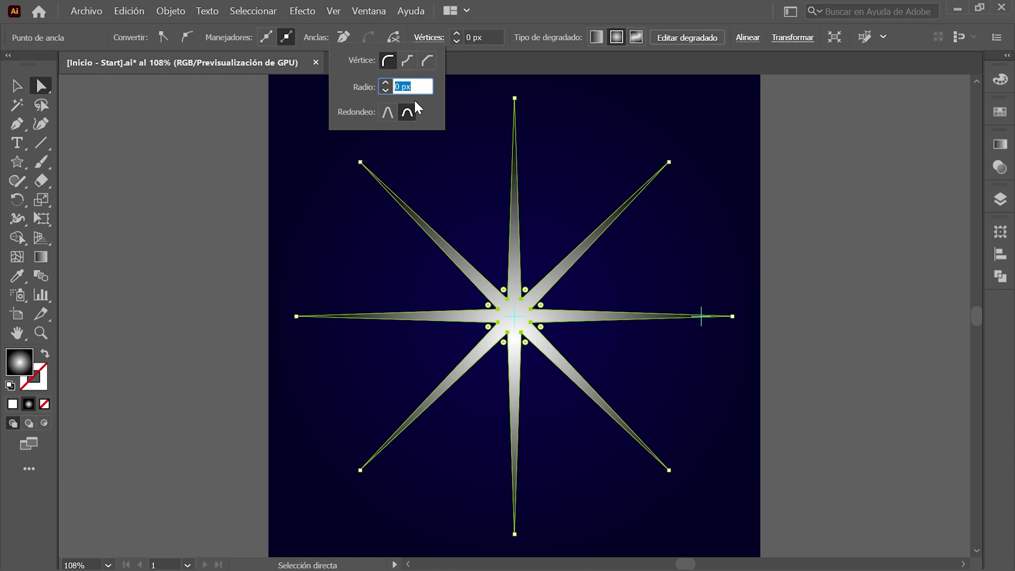
{"action": "type", "text": "58"}
{"action": "key", "text": "Return"}
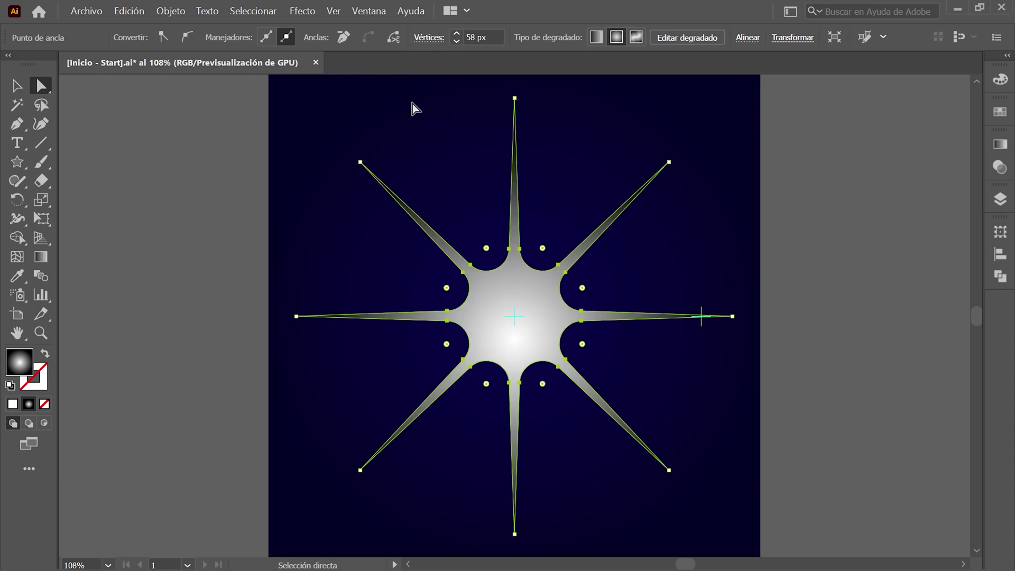
{"action": "left_click", "coordinate": [1000, 198]}
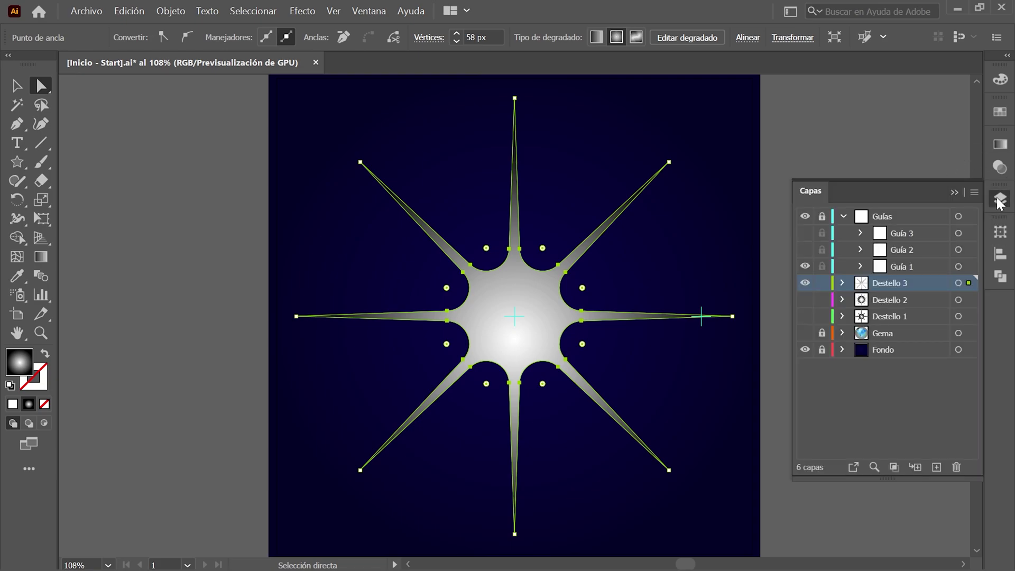
Step: Hide the Guía 1 guides and show the Guía 2 guides
{"action": "left_click", "coordinate": [806, 267]}
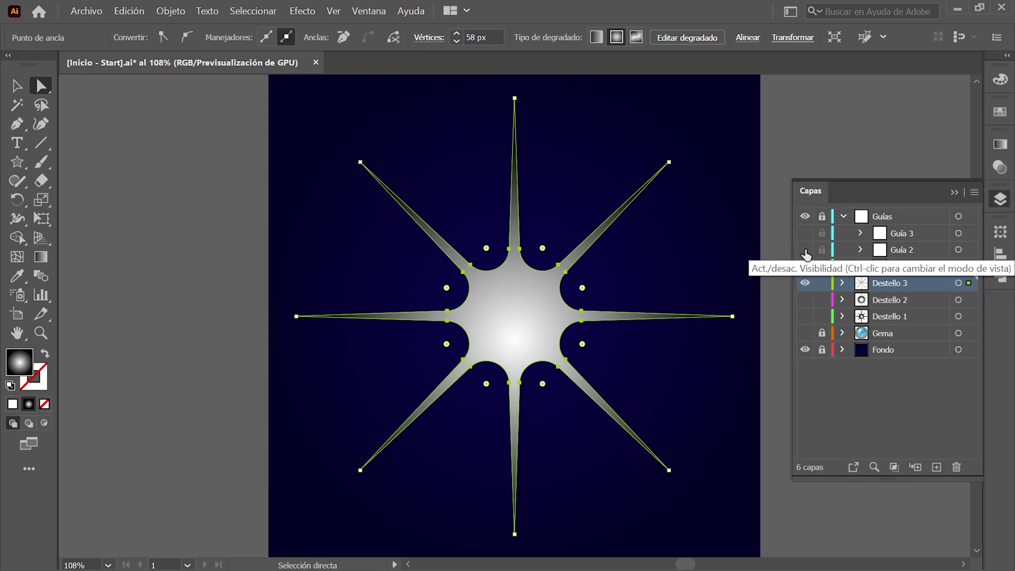
{"action": "left_click", "coordinate": [805, 254]}
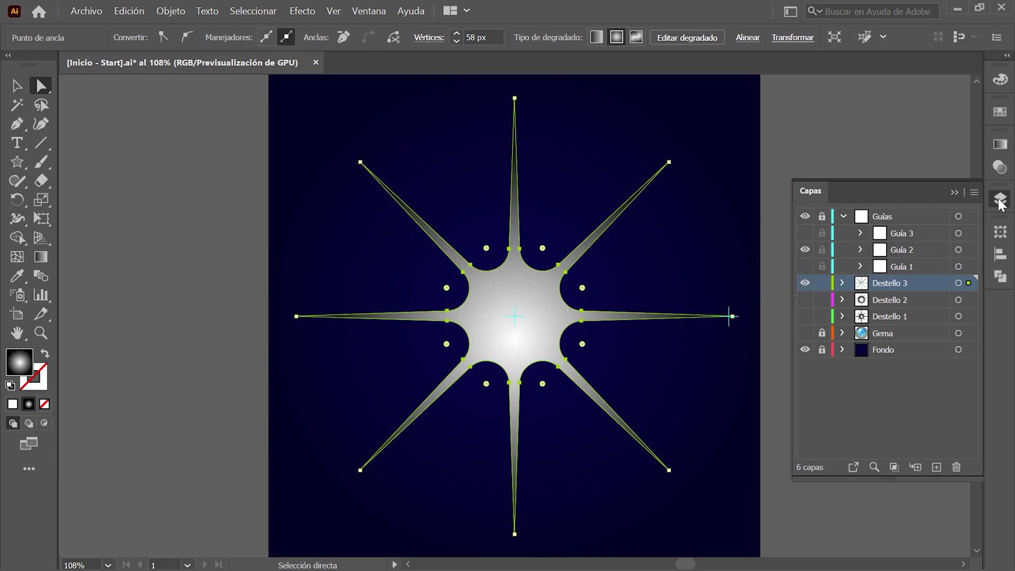
{"action": "left_click", "coordinate": [1000, 199]}
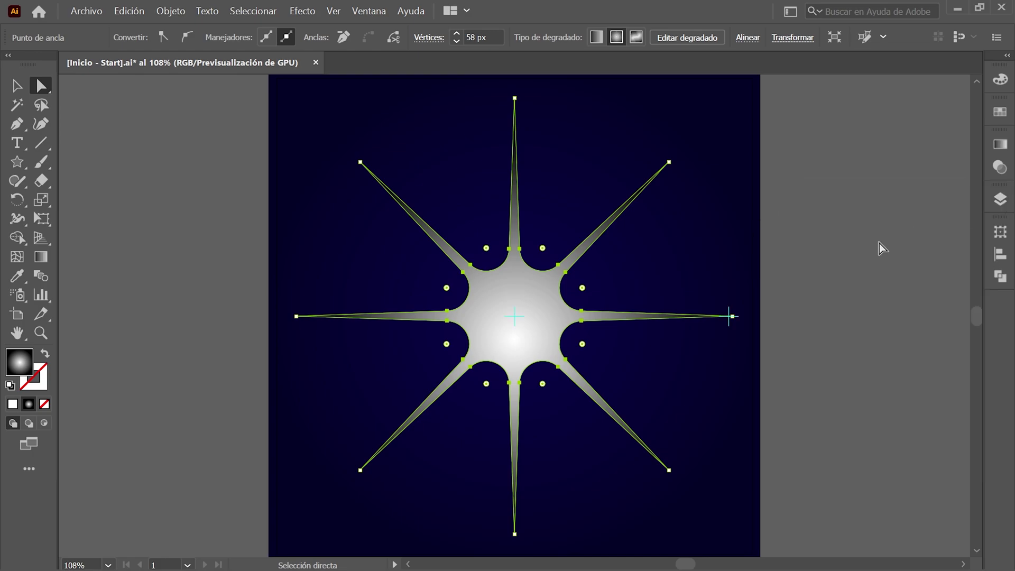
Step: Fill the star with a centred radial white-to-black gradient, midpoint at 35%
{"action": "left_click", "coordinate": [1000, 146]}
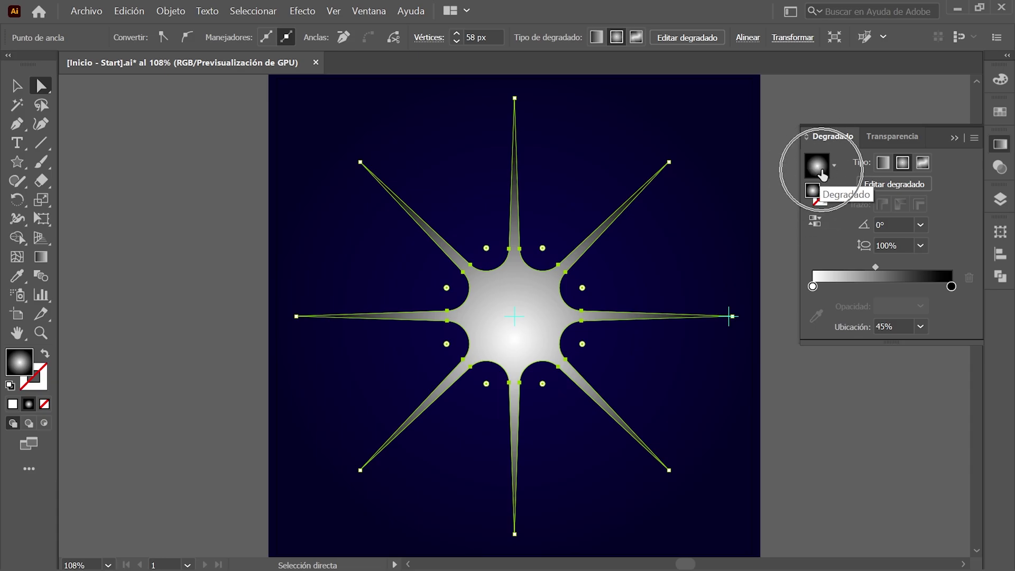
{"action": "left_click", "coordinate": [923, 183]}
{"action": "key", "text": "ctrl+plus"}
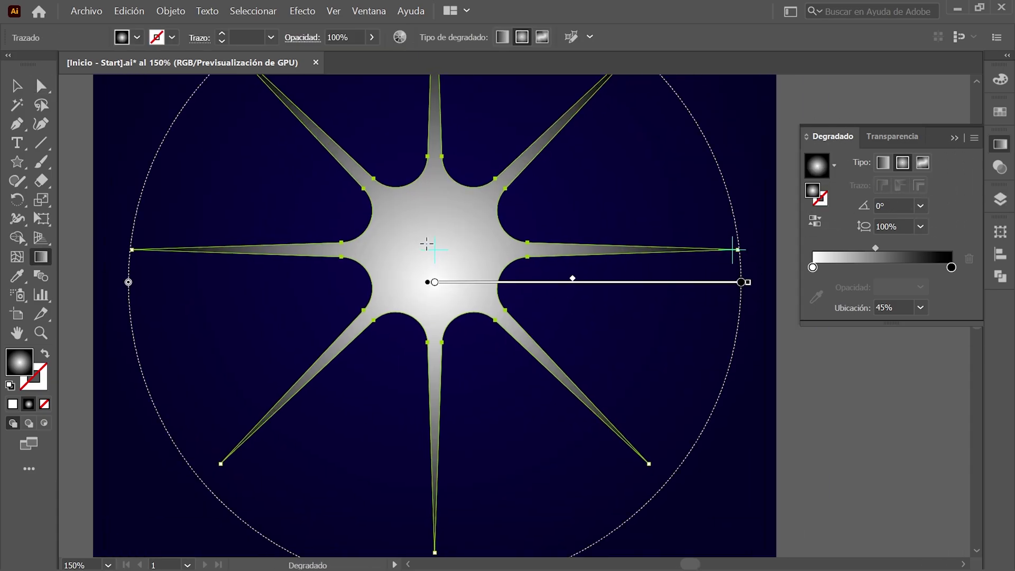
{"action": "left_click_drag", "start_coordinate": [435, 249], "coordinate": [734, 249]}
{"action": "key", "text": "ctrl+0"}
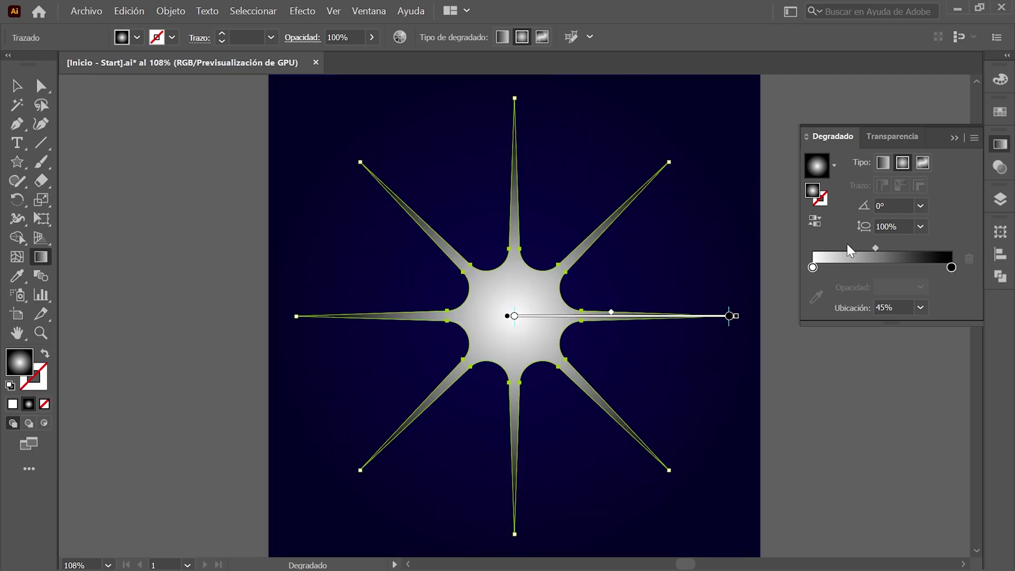
{"action": "left_click", "coordinate": [894, 307]}
{"action": "type", "text": "35"}
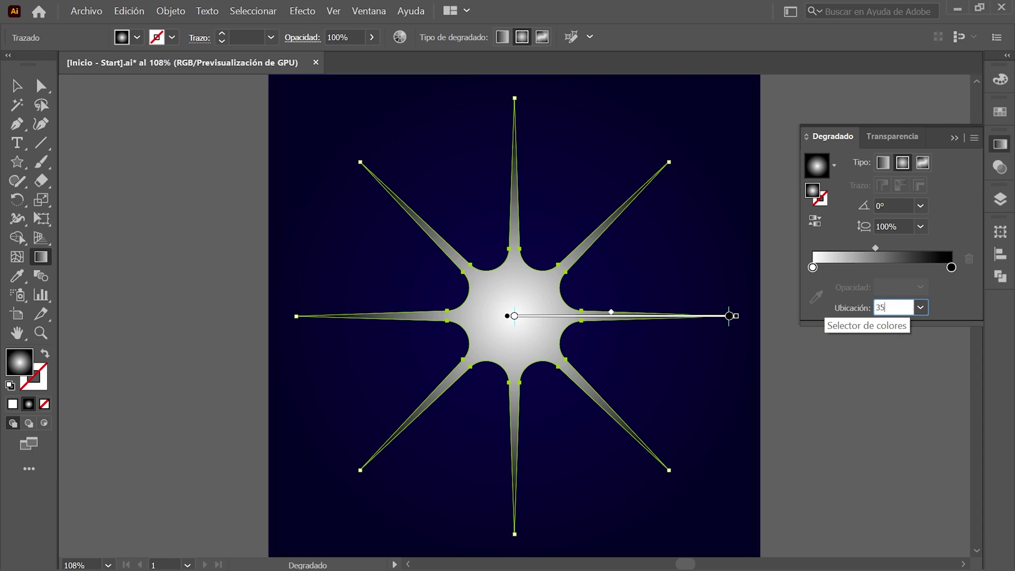
{"action": "key", "text": "Return"}
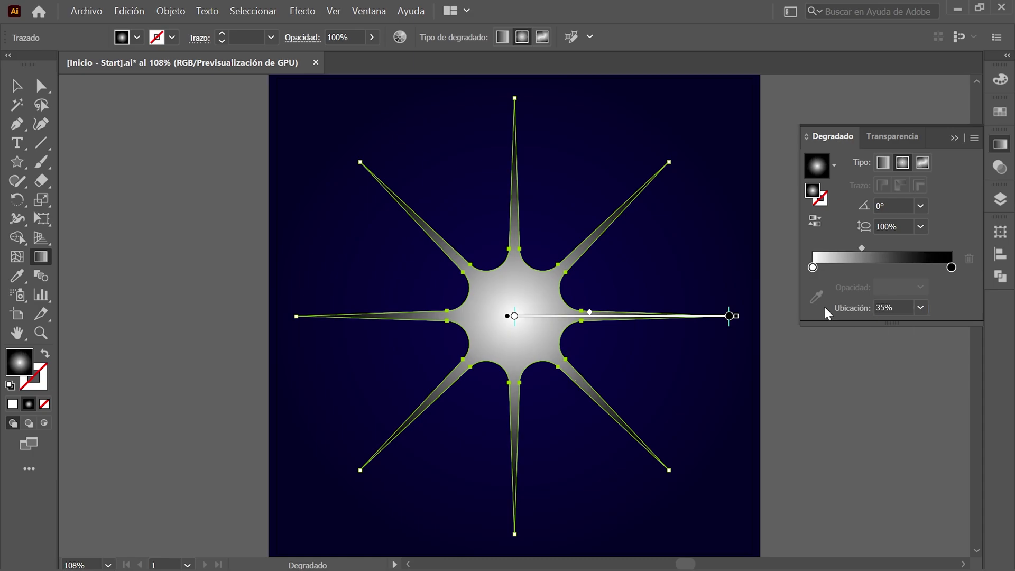
{"action": "left_click", "coordinate": [16, 85]}
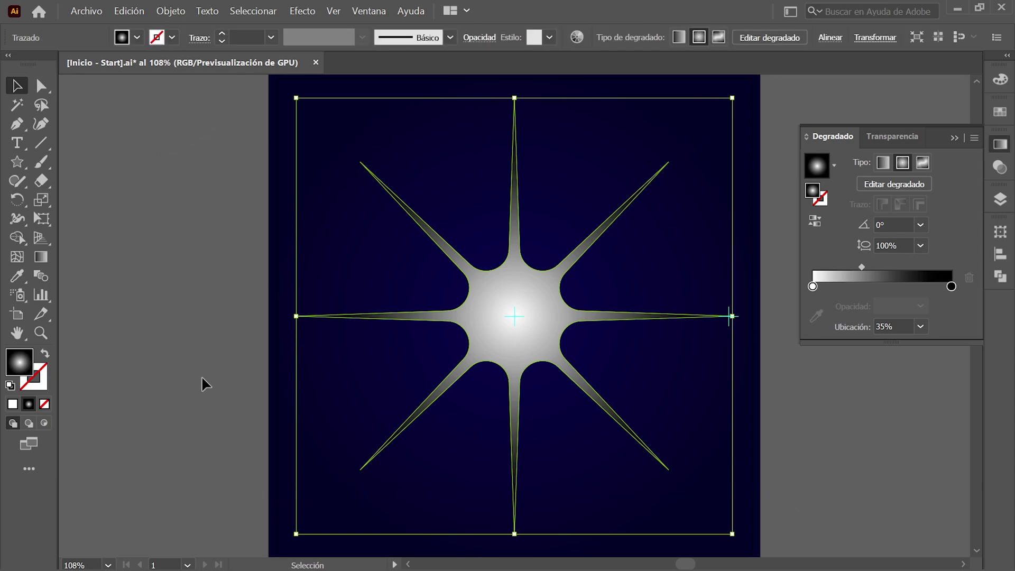
Step: Copy the gradient star, then fill it with solid white
{"action": "left_click", "coordinate": [137, 12]}
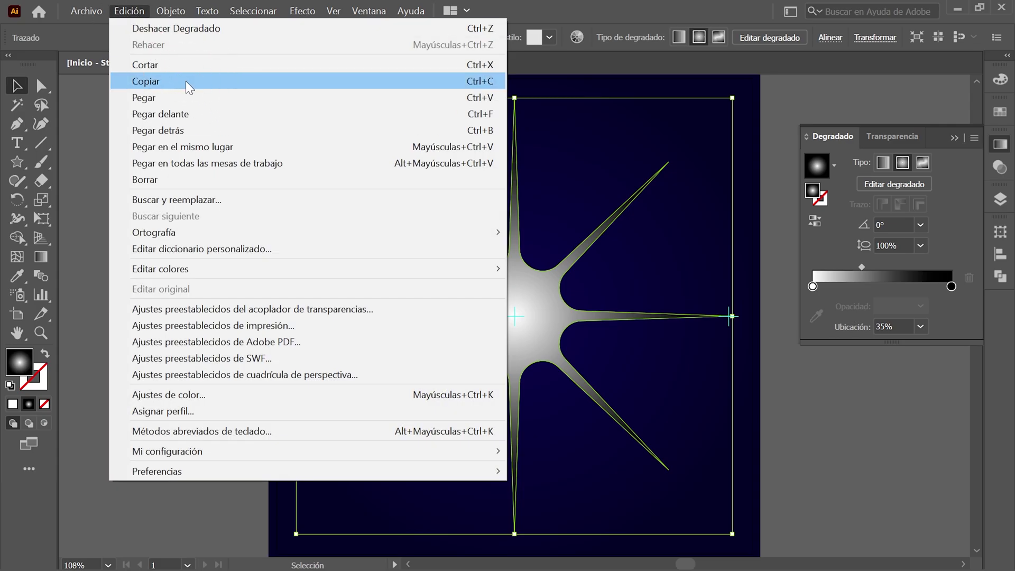
{"action": "left_click", "coordinate": [186, 81]}
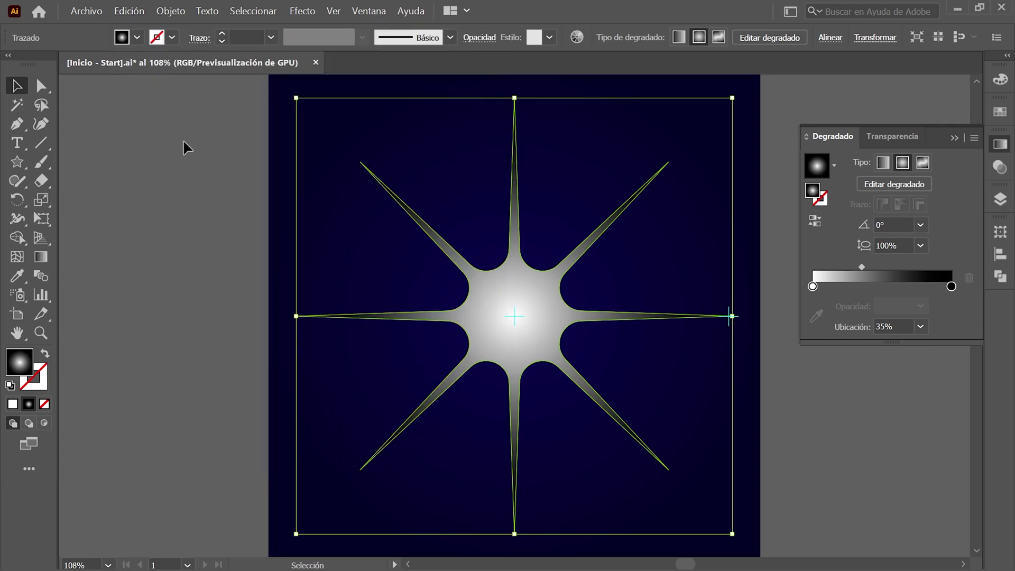
{"action": "left_click", "coordinate": [1000, 82]}
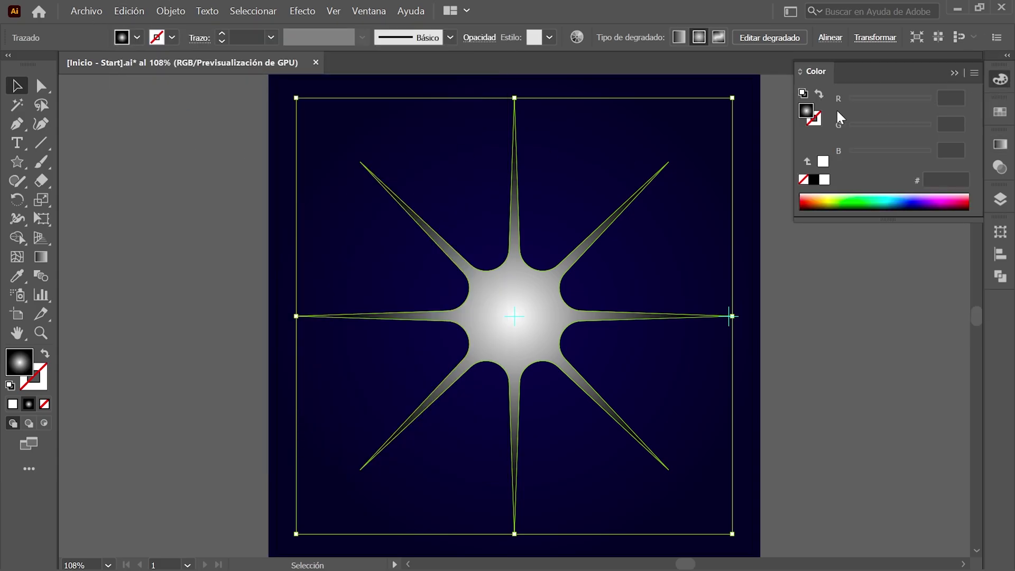
{"action": "left_click", "coordinate": [826, 181]}
{"action": "left_click", "coordinate": [999, 82]}
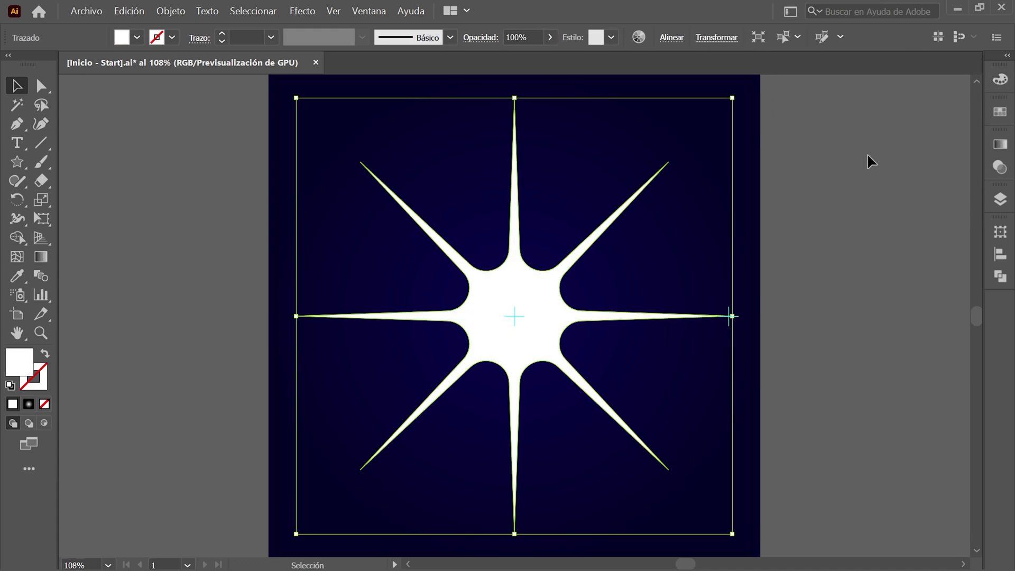
Step: Soften the white star with a 10 px Gaussian blur
{"action": "left_click", "coordinate": [304, 11]}
{"action": "mouse_move", "coordinate": [330, 291]}
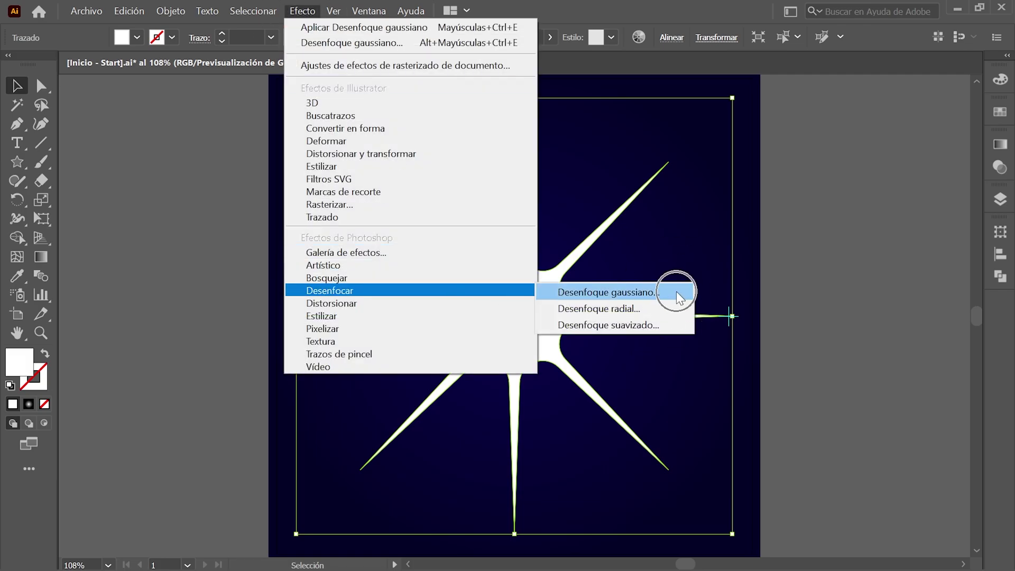
{"action": "left_click", "coordinate": [677, 290]}
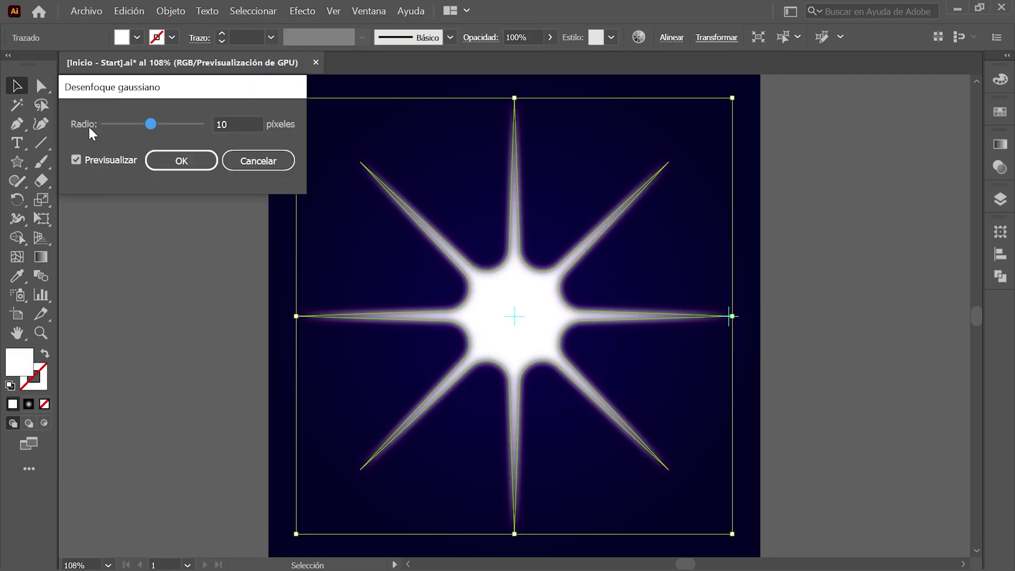
{"action": "left_click", "coordinate": [182, 161]}
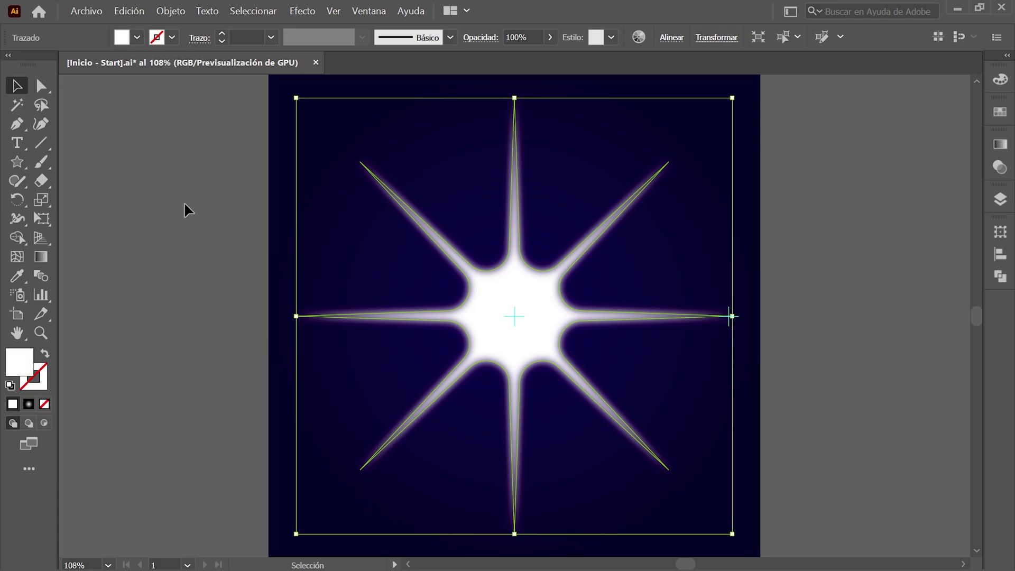
{"action": "left_click", "coordinate": [136, 14]}
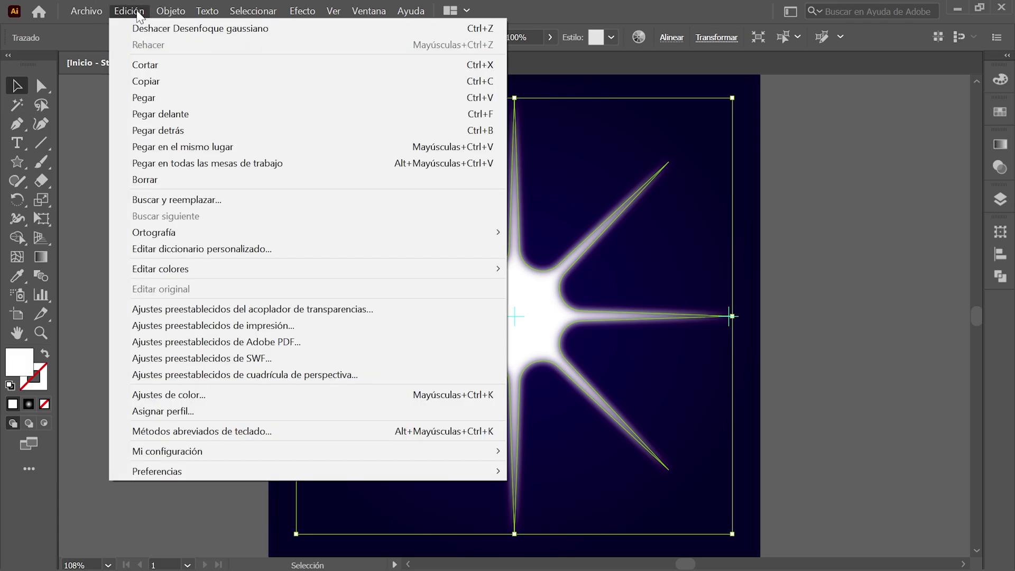
Step: Paste the gradient star in place and draw a 660 × 660 px circle centred on it
{"action": "left_click", "coordinate": [268, 149]}
{"action": "left_click", "coordinate": [268, 148]}
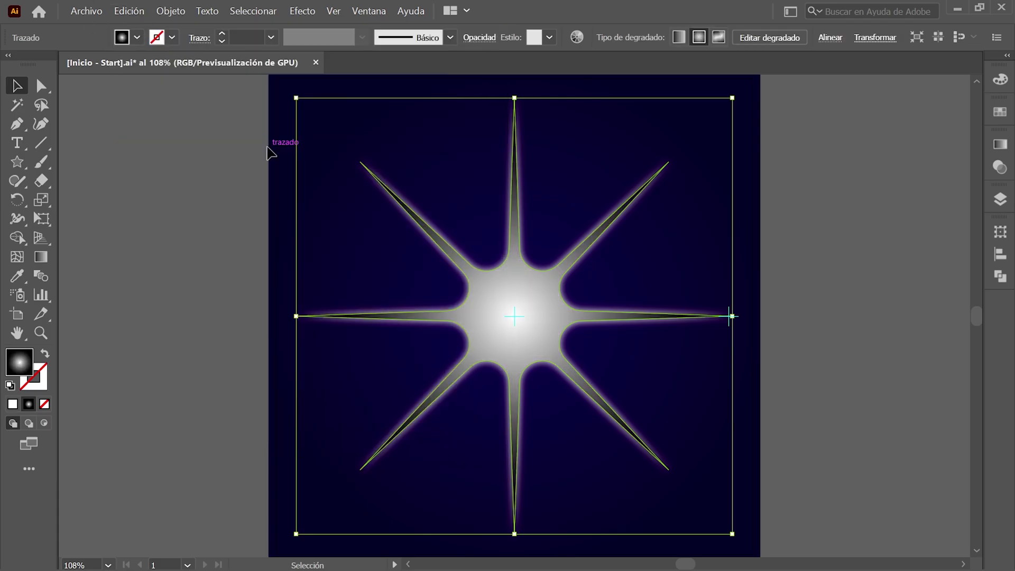
{"action": "left_click", "coordinate": [17, 161]}
{"action": "left_click", "coordinate": [167, 200]}
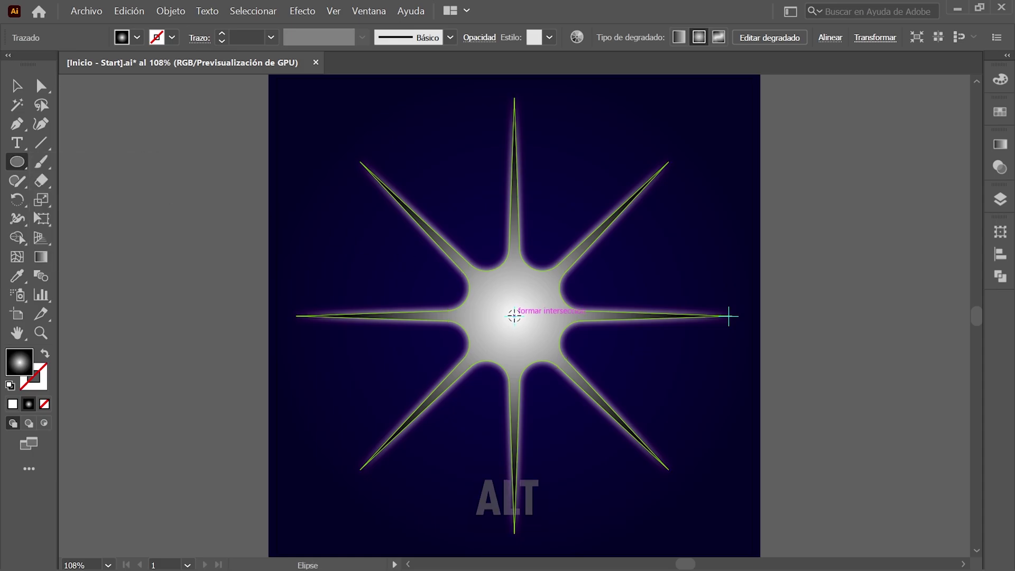
{"action": "scroll", "coordinate": [514, 316], "scroll_direction": "up", "scroll_amount": 3, "text": "alt"}
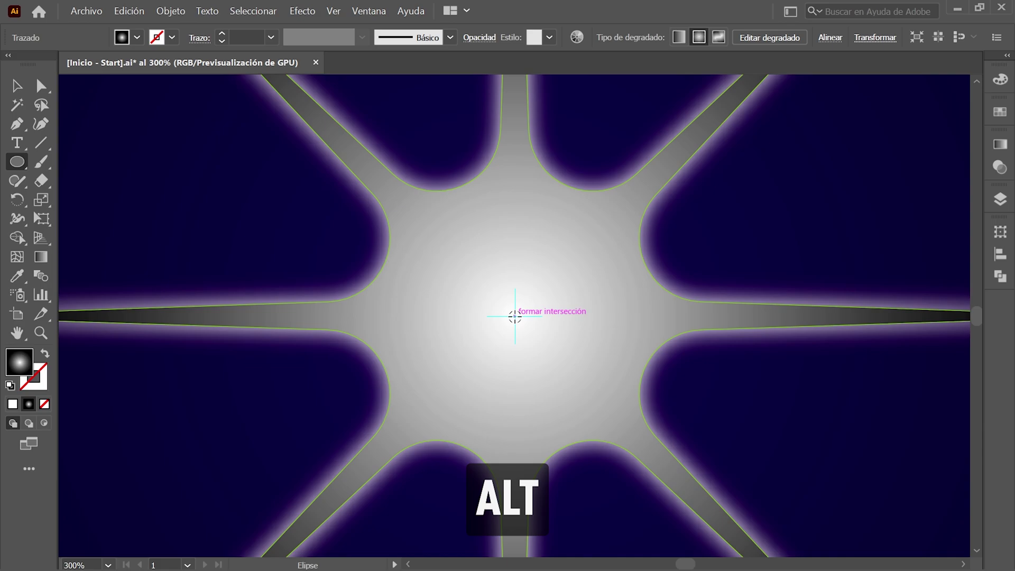
{"action": "left_click", "coordinate": [515, 316], "text": "alt"}
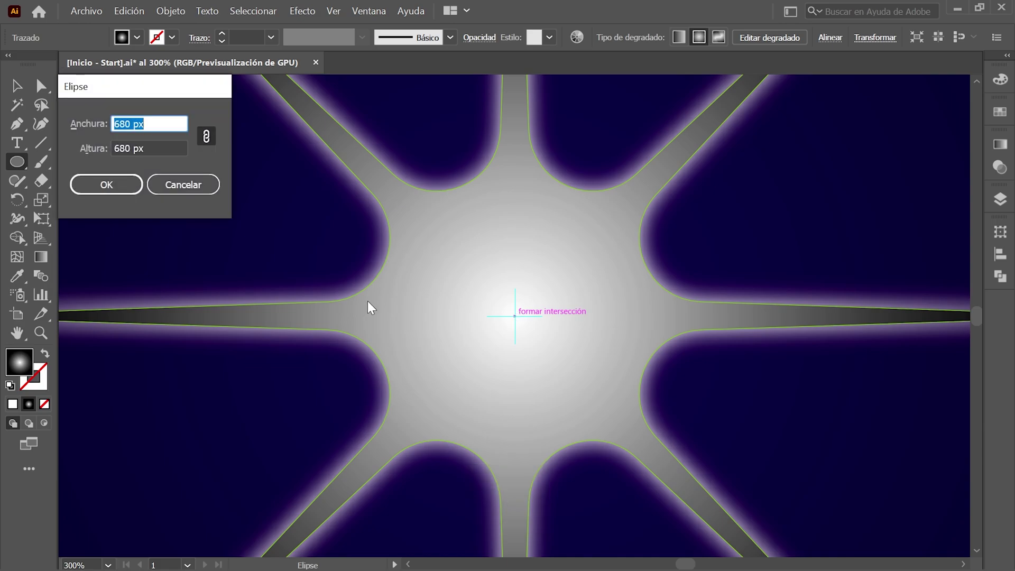
{"action": "type", "text": "660"}
{"action": "left_click", "coordinate": [106, 185]}
{"action": "key", "text": "ctrl+0"}
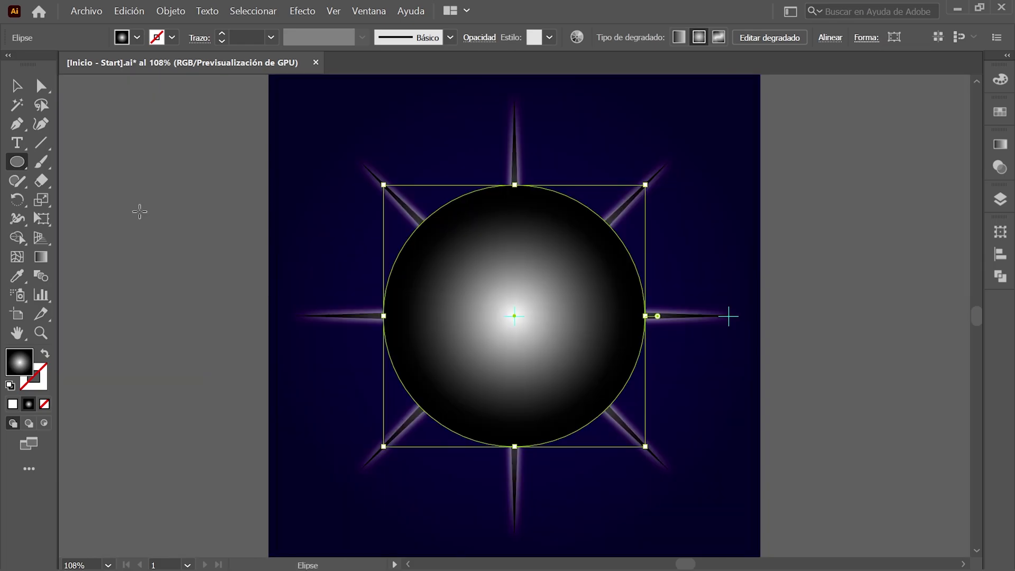
Step: Hide the Guía 2 and Guía 3 guides
{"action": "left_click", "coordinate": [1000, 200]}
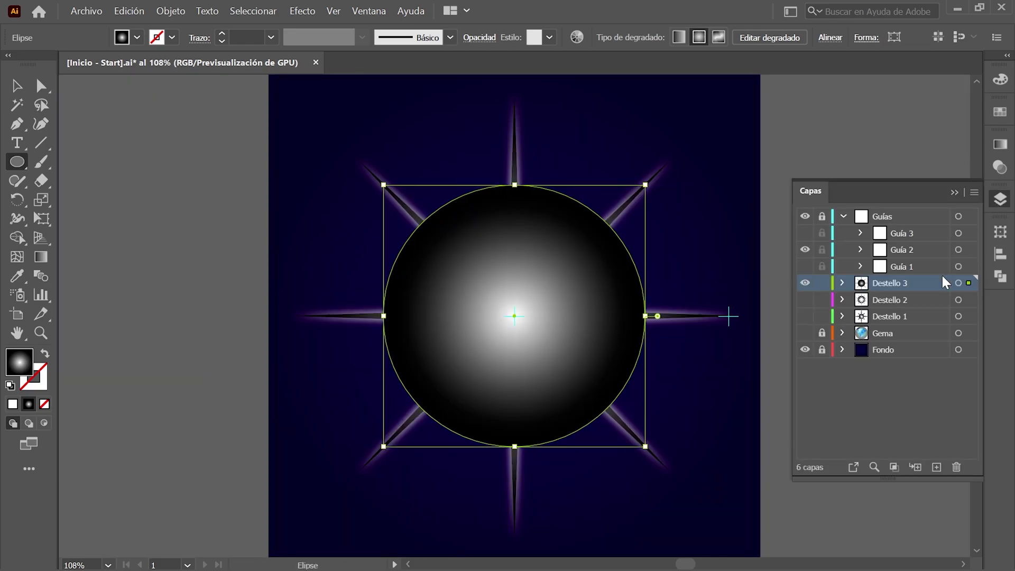
{"action": "left_click", "coordinate": [805, 251]}
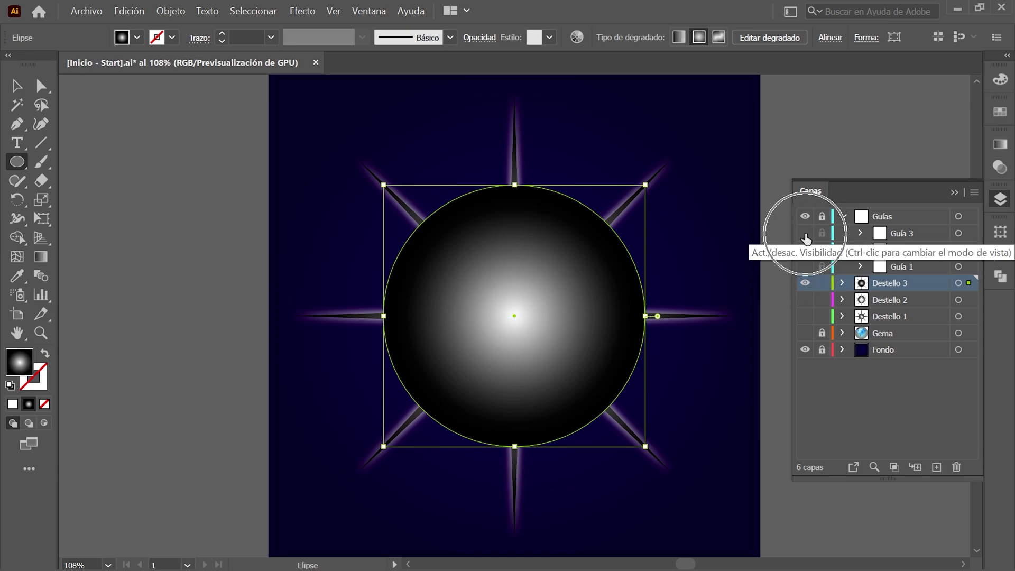
{"action": "left_click", "coordinate": [805, 235]}
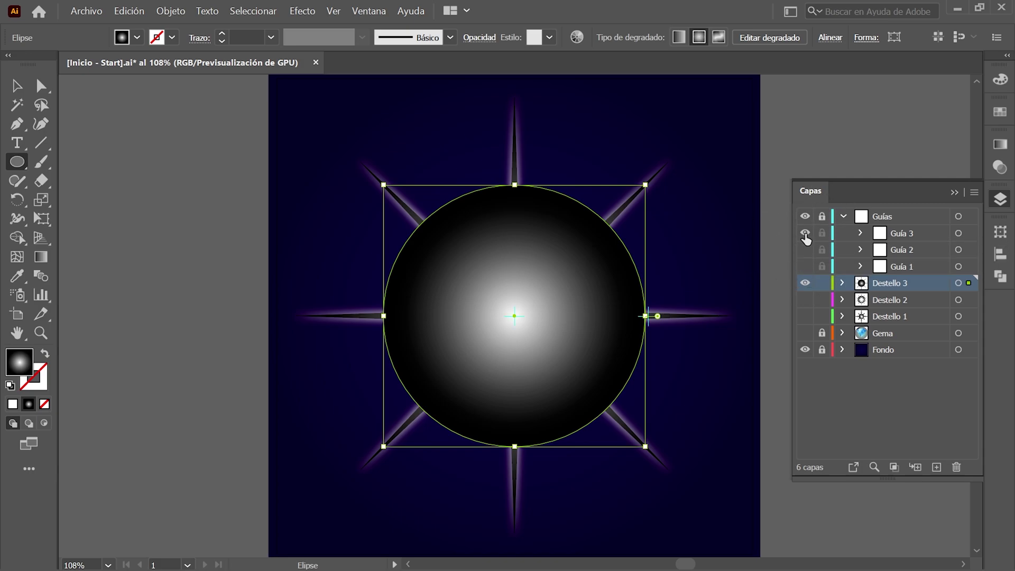
{"action": "left_click", "coordinate": [999, 147]}
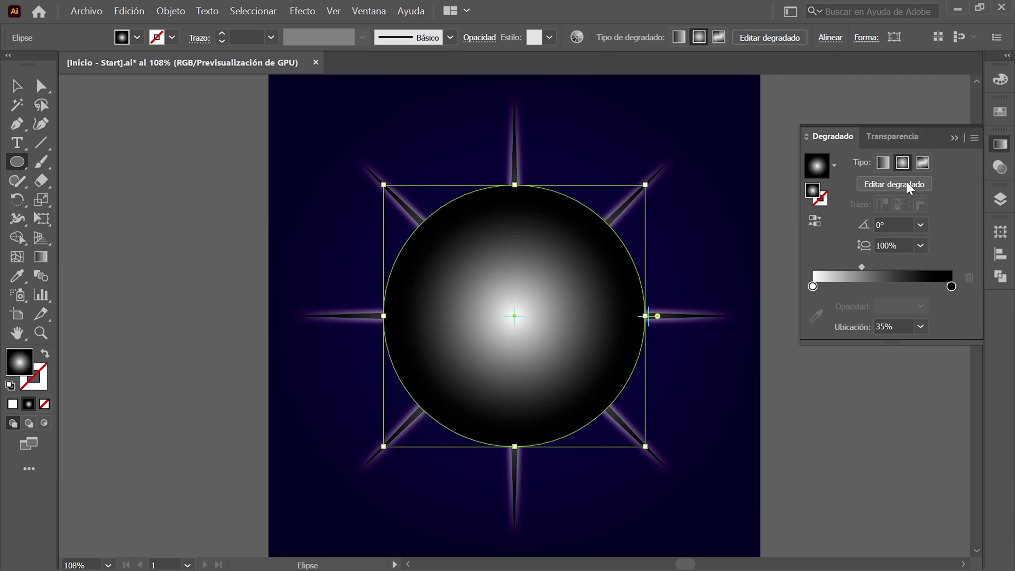
{"action": "left_click", "coordinate": [816, 168]}
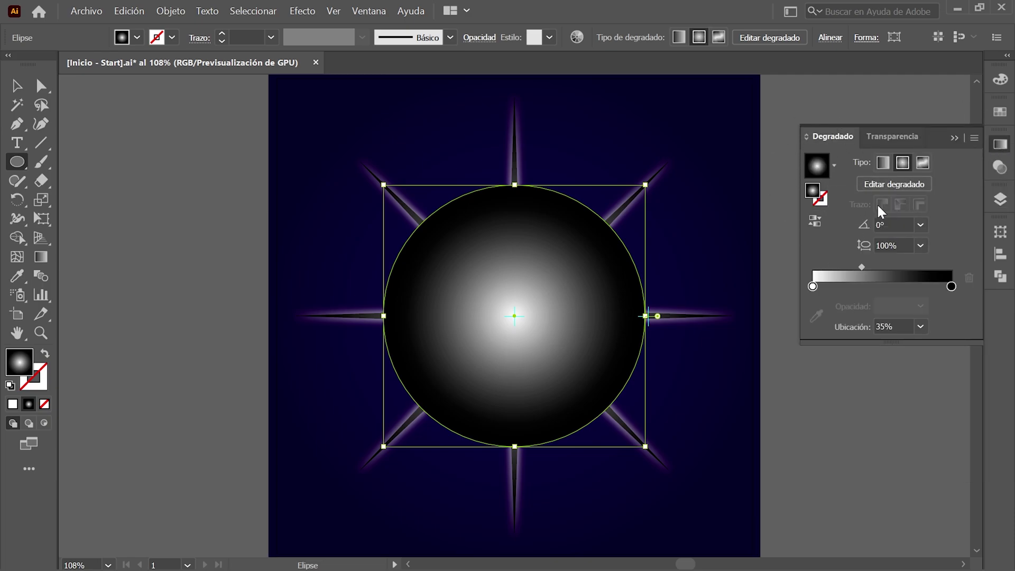
Step: Make the circle's centre gradient stop black
{"action": "left_click", "coordinate": [895, 184]}
{"action": "scroll", "coordinate": [593, 338], "scroll_direction": "up", "scroll_amount": 3}
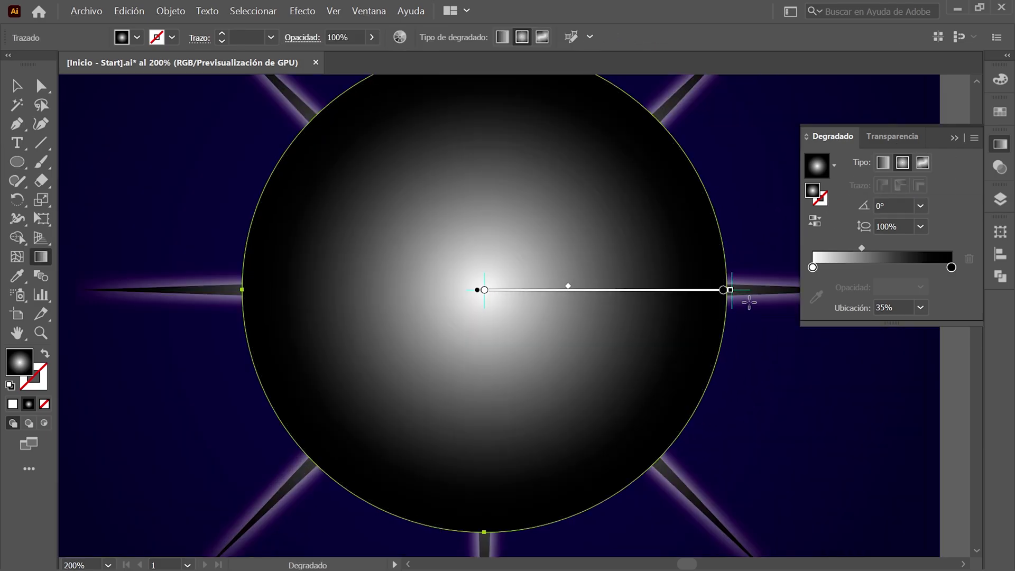
{"action": "scroll", "coordinate": [748, 299], "scroll_direction": "up", "scroll_amount": 5}
{"action": "scroll", "coordinate": [528, 310], "scroll_direction": "down", "scroll_amount": 5}
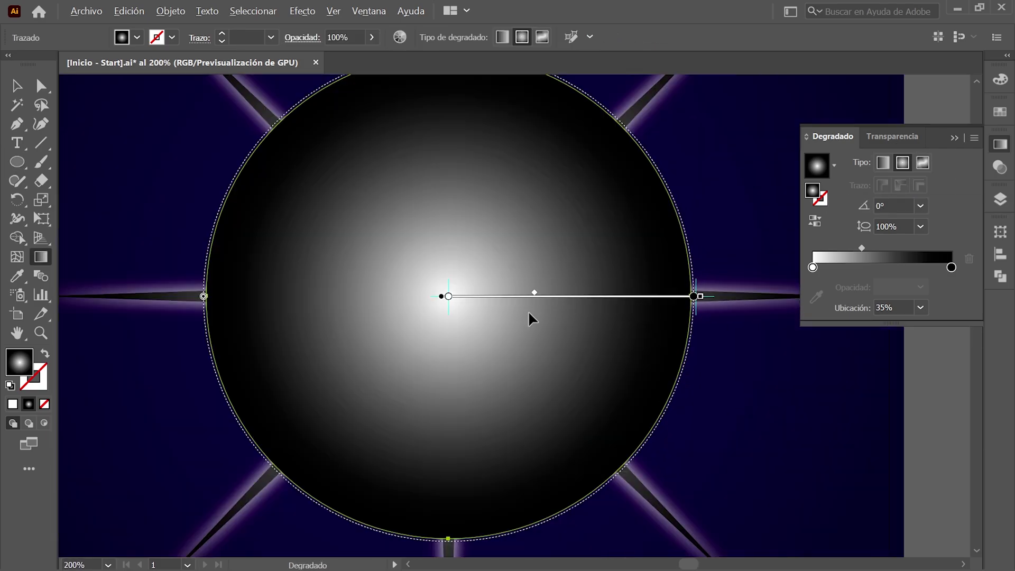
{"action": "scroll", "coordinate": [508, 281], "scroll_direction": "up", "scroll_amount": 5}
{"action": "scroll", "coordinate": [562, 294], "scroll_direction": "down", "scroll_amount": 7}
{"action": "scroll", "coordinate": [558, 297], "scroll_direction": "down", "scroll_amount": 1}
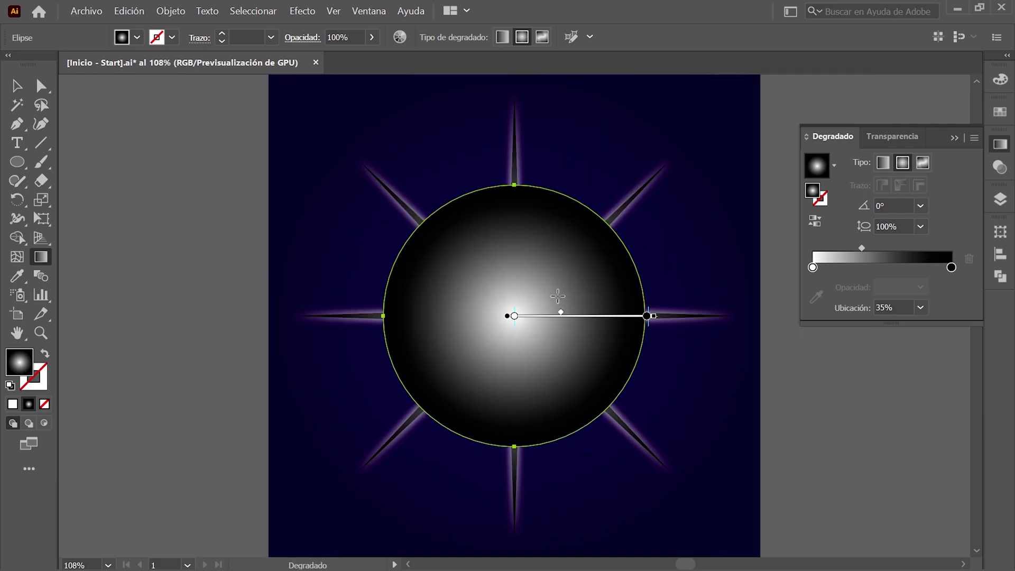
{"action": "double_click", "coordinate": [813, 267]}
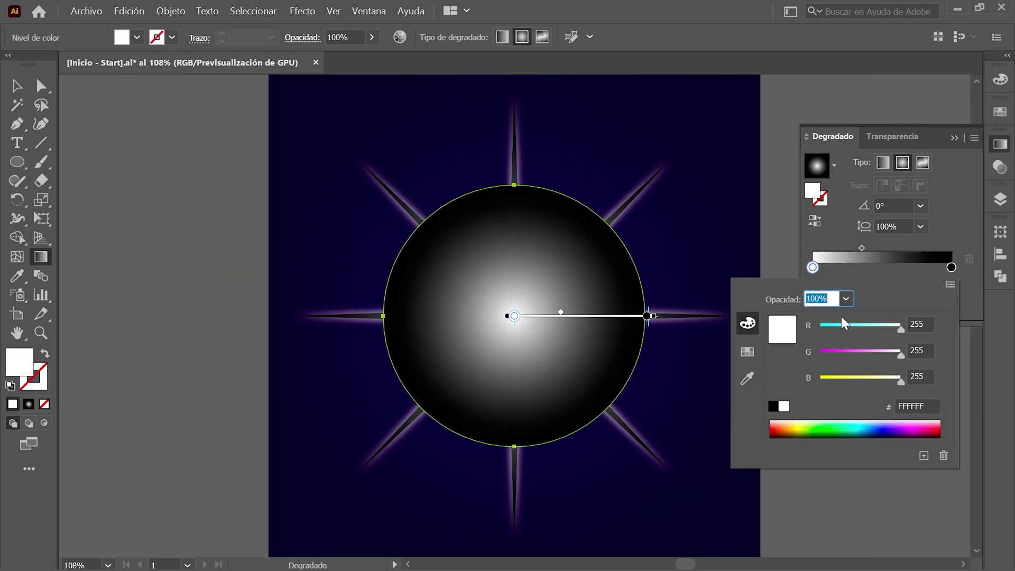
{"action": "left_click", "coordinate": [773, 406]}
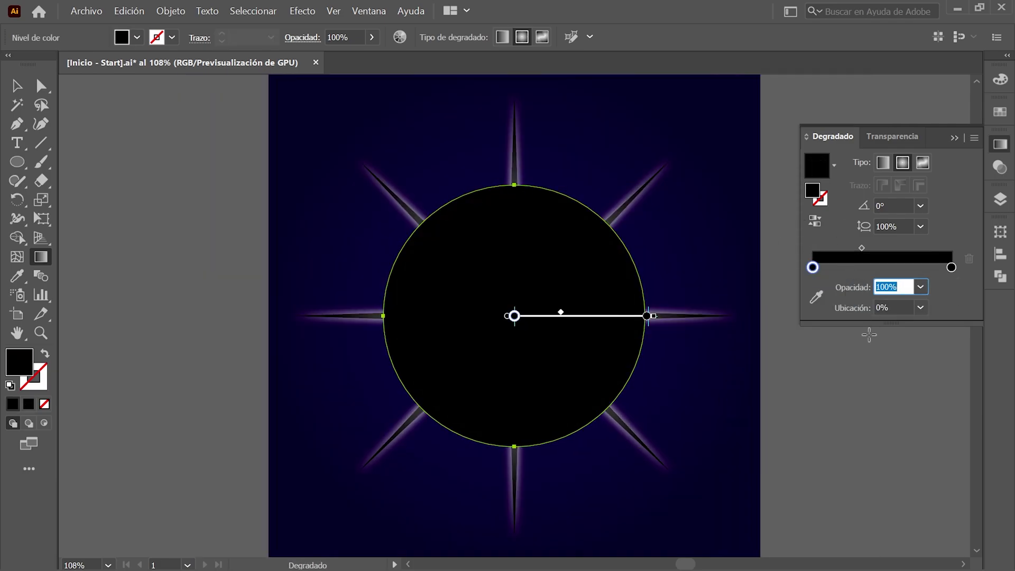
{"action": "key", "text": "Tab"}
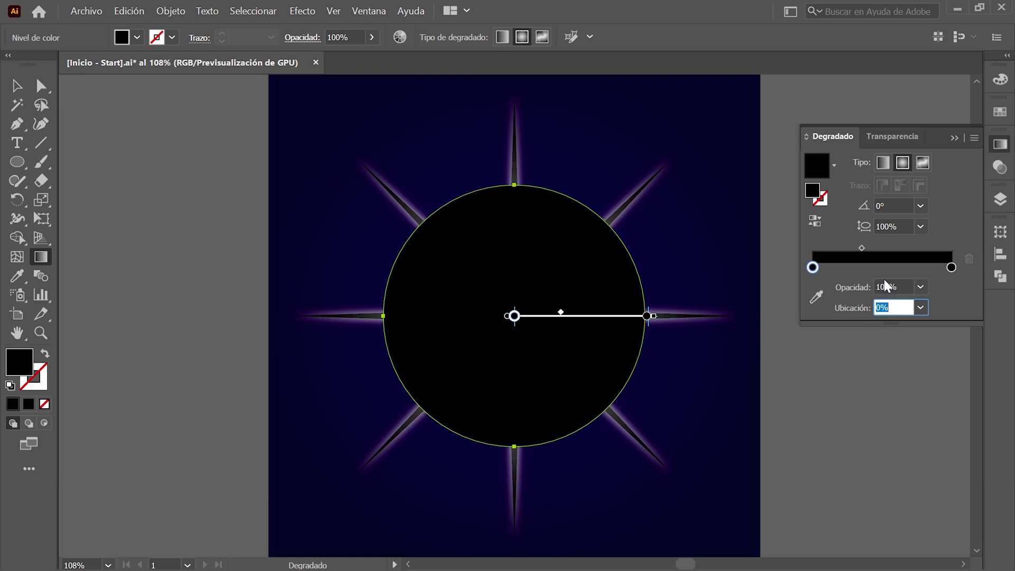
Step: Set the outer stop to dark grey #1e1e1e at 84%, with the midpoint at 78%
{"action": "double_click", "coordinate": [951, 267]}
{"action": "double_click", "coordinate": [913, 406]}
{"action": "type", "text": "20"}
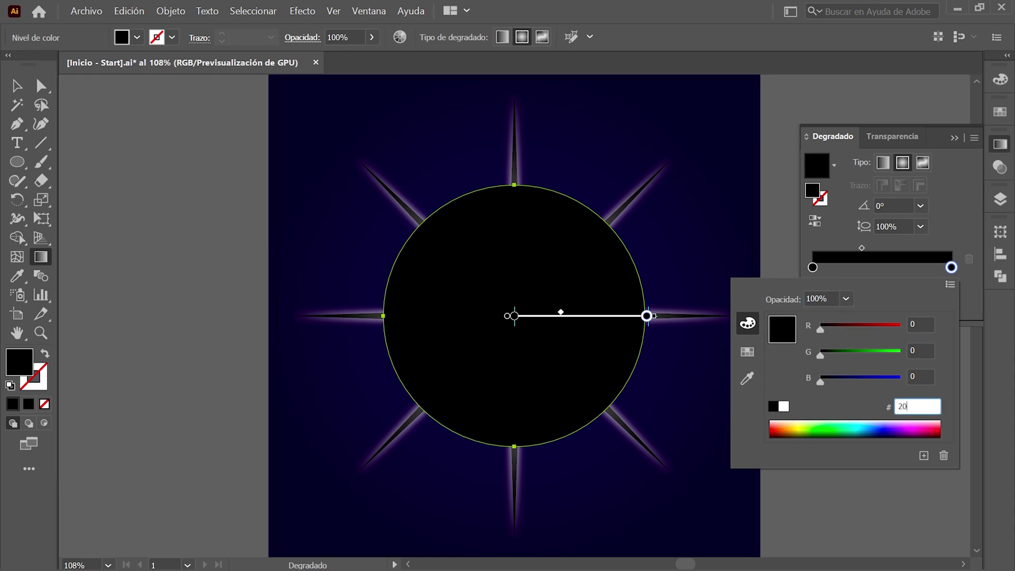
{"action": "type", "text": "1e1e1e"}
{"action": "key", "text": "Return"}
{"action": "left_click", "coordinate": [839, 291]}
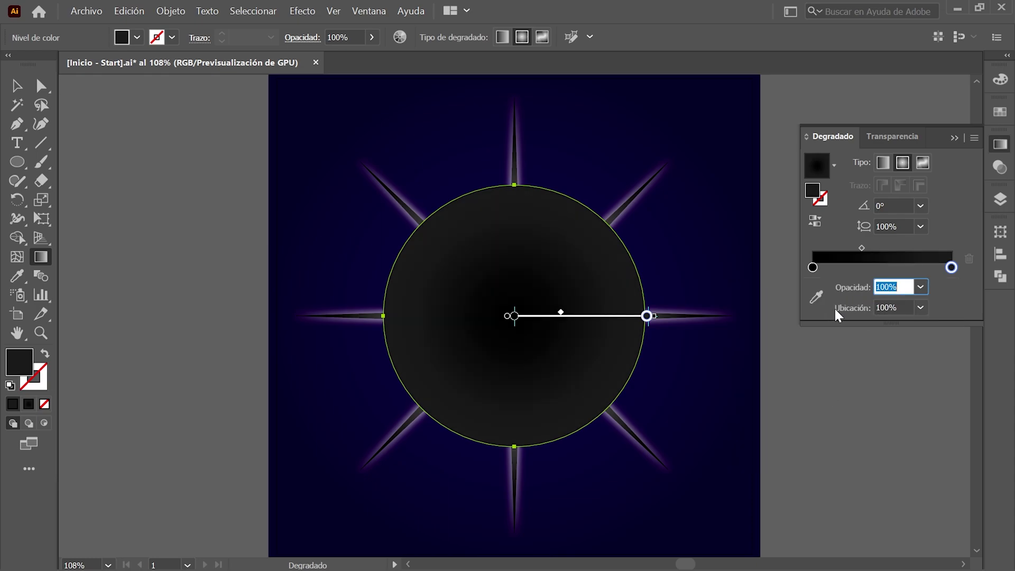
{"action": "left_click", "coordinate": [868, 308]}
{"action": "type", "text": "84"}
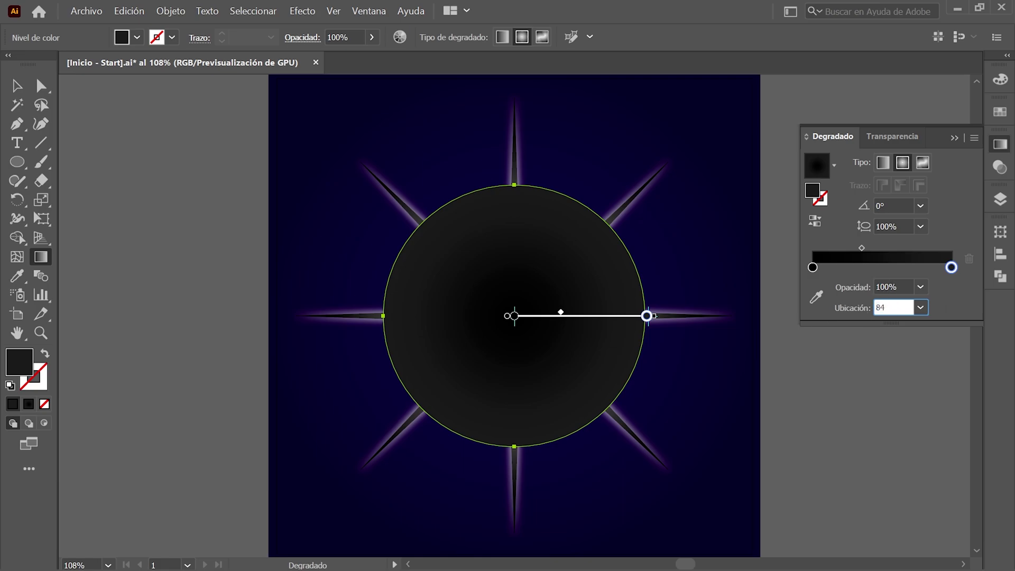
{"action": "key", "text": "Return"}
{"action": "left_click", "coordinate": [854, 247]}
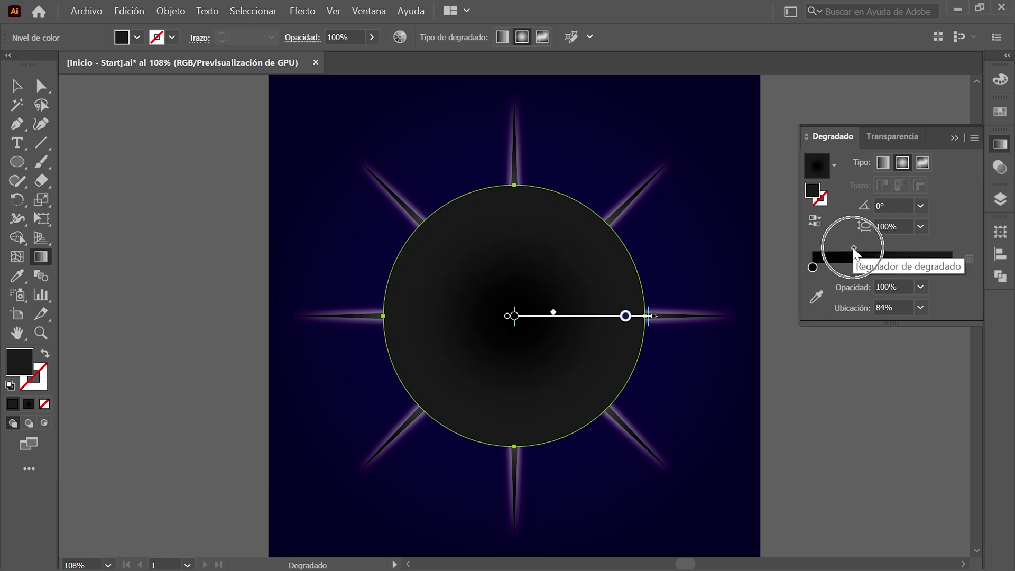
{"action": "left_click", "coordinate": [873, 308]}
{"action": "type", "text": "78"}
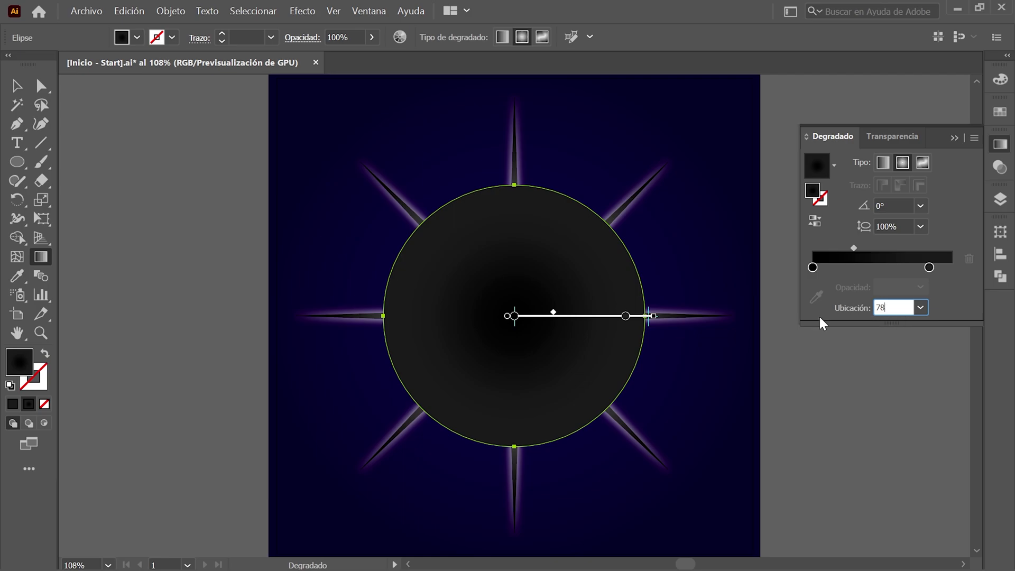
{"action": "key", "text": "Return"}
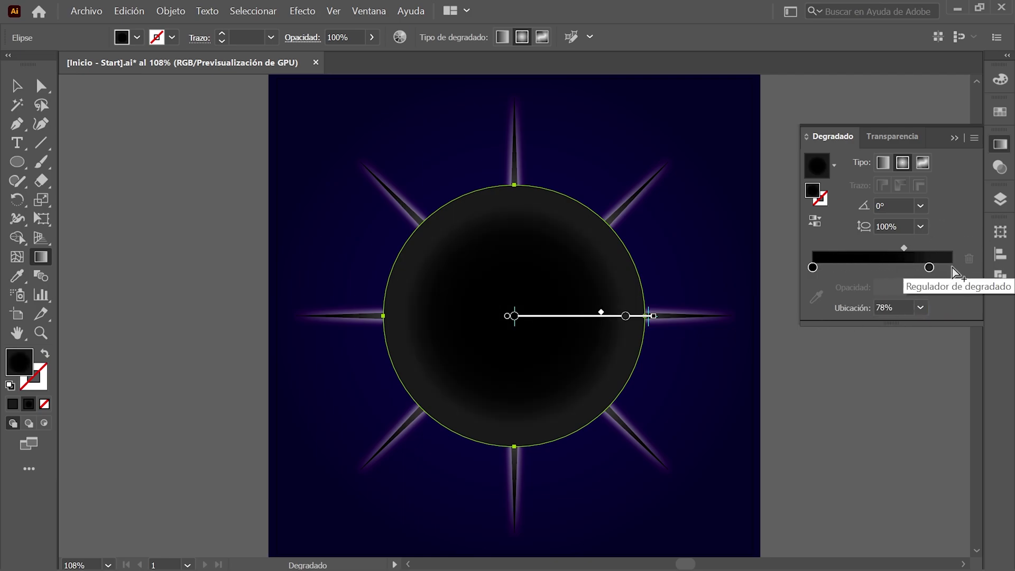
Step: Add a black gradient stop at 100% location with a 64% midpoint
{"action": "left_click", "coordinate": [948, 268]}
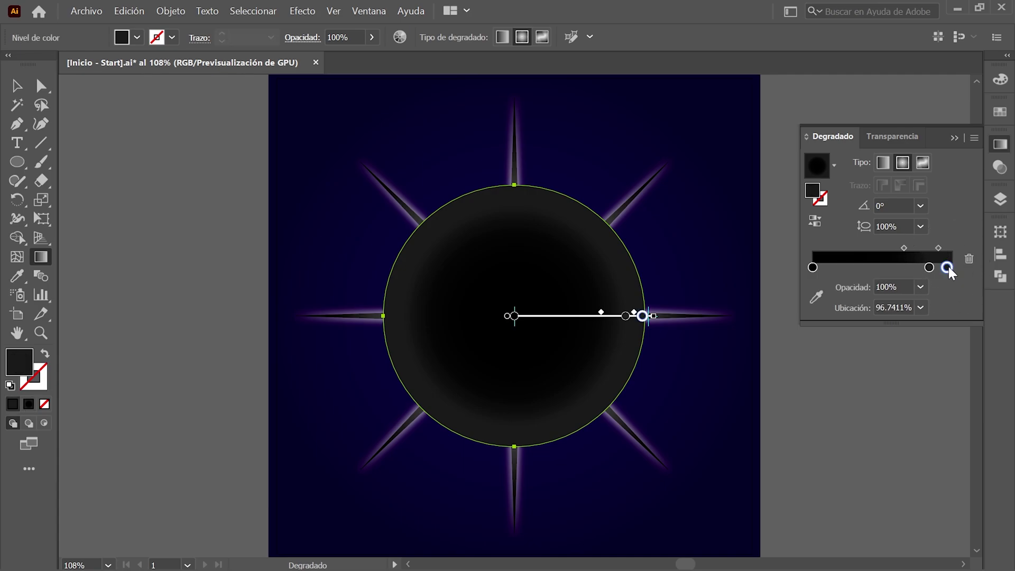
{"action": "double_click", "coordinate": [948, 267]}
{"action": "left_click", "coordinate": [773, 407]}
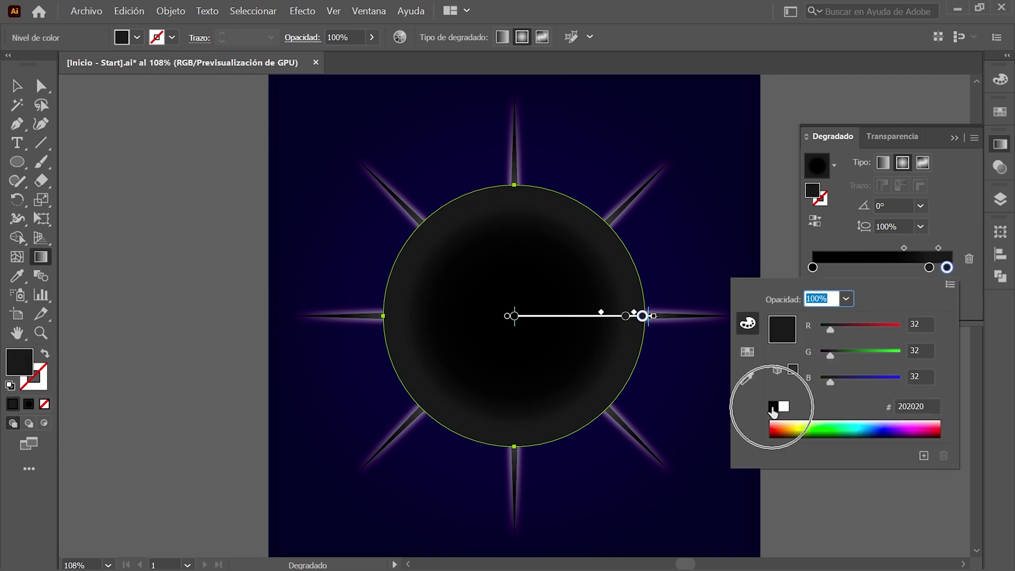
{"action": "key", "text": "Escape"}
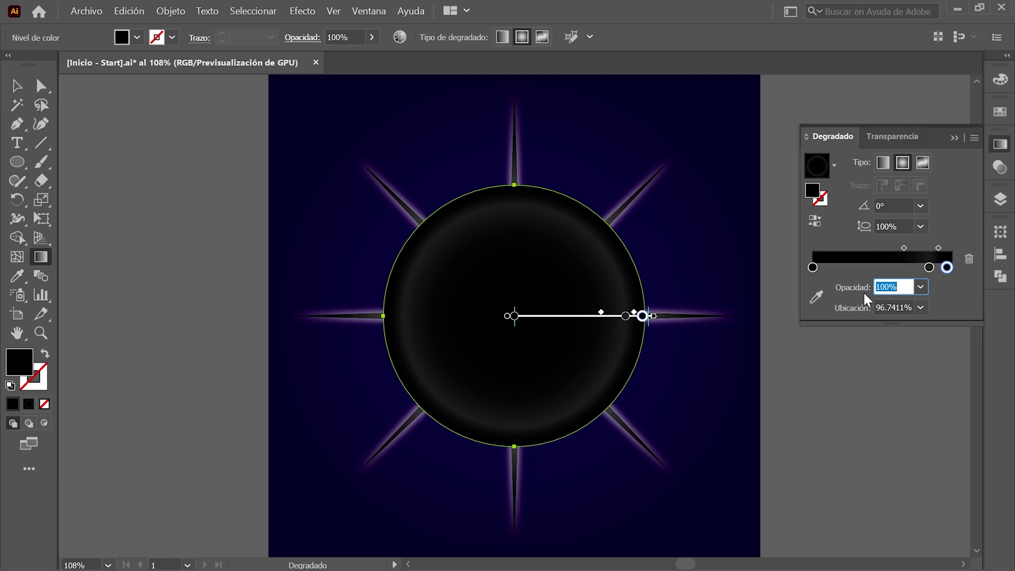
{"action": "key", "text": "Tab"}
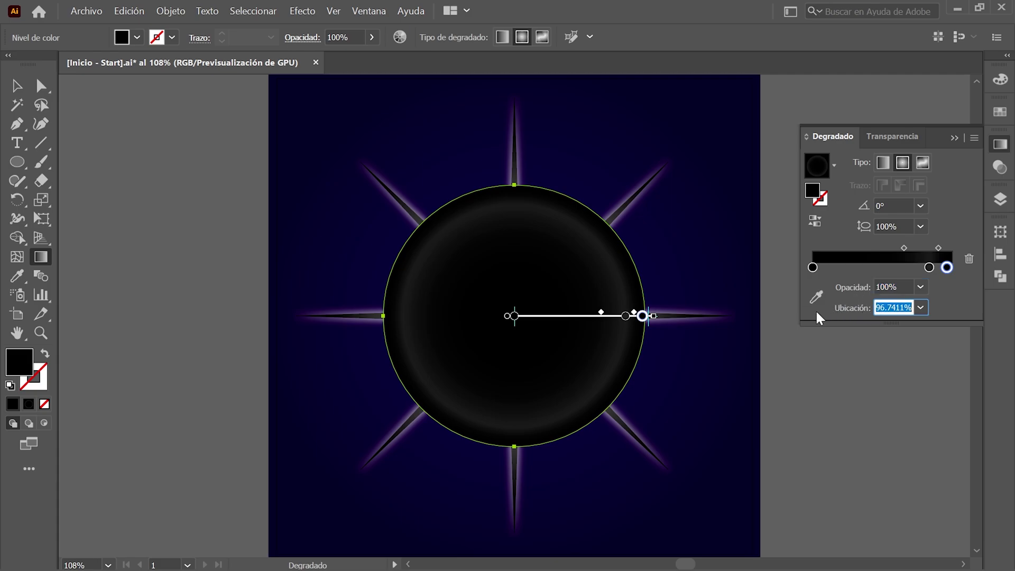
{"action": "type", "text": "100"}
{"action": "key", "text": "Return"}
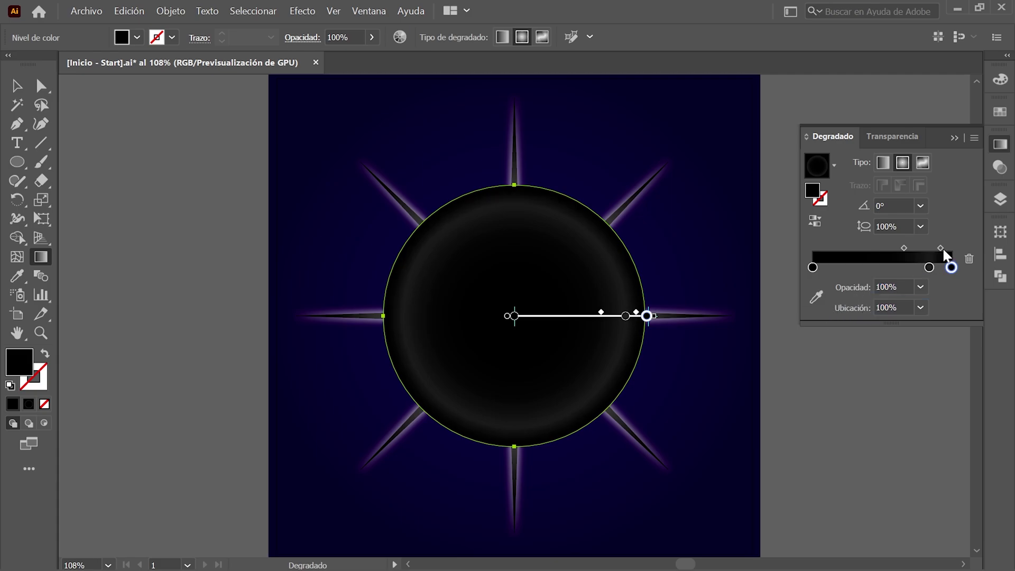
{"action": "left_click", "coordinate": [941, 248]}
{"action": "key", "text": "Tab"}
{"action": "type", "text": "6"}
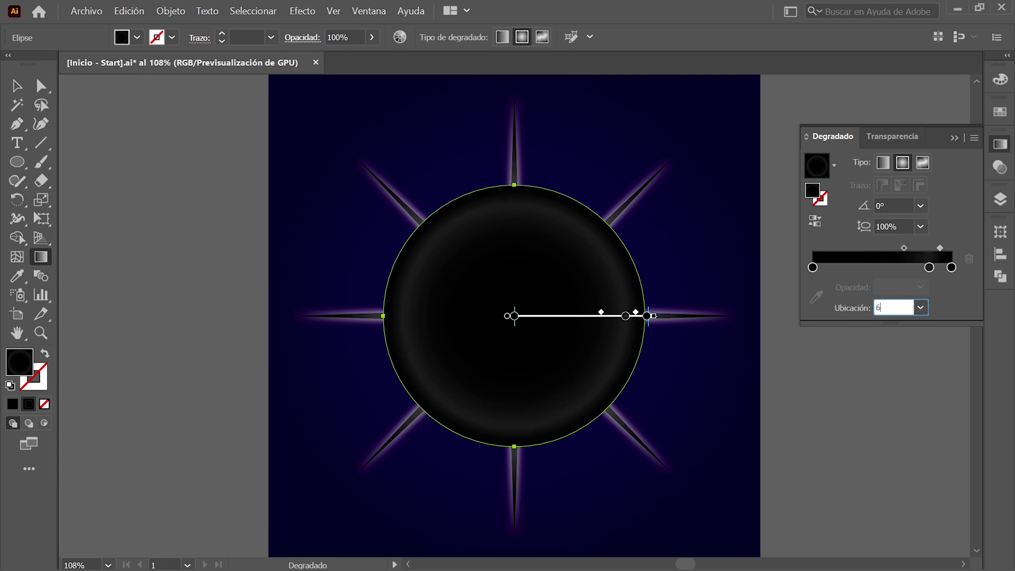
{"action": "type", "text": "4"}
{"action": "key", "text": "Return"}
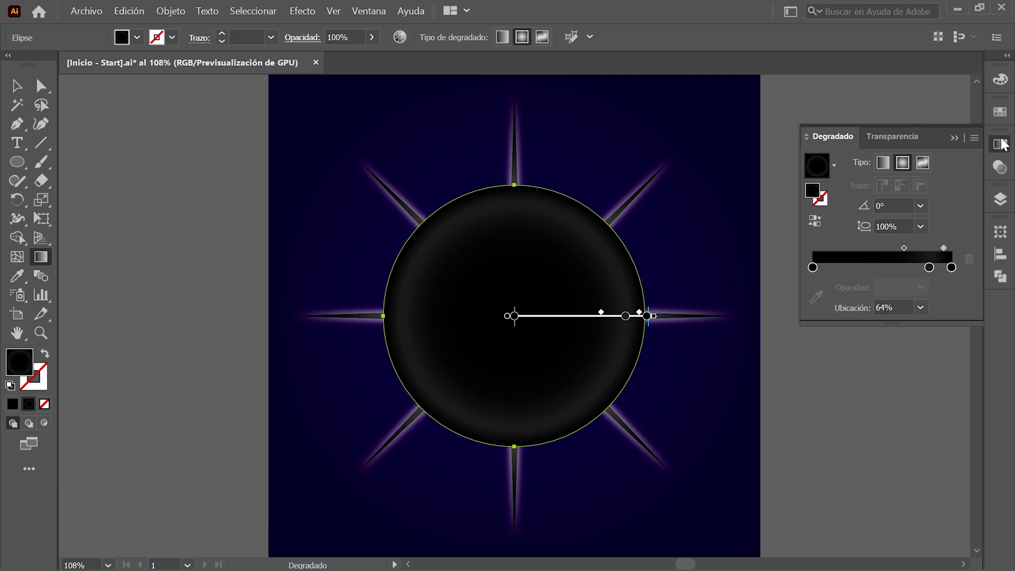
{"action": "left_click", "coordinate": [1001, 144]}
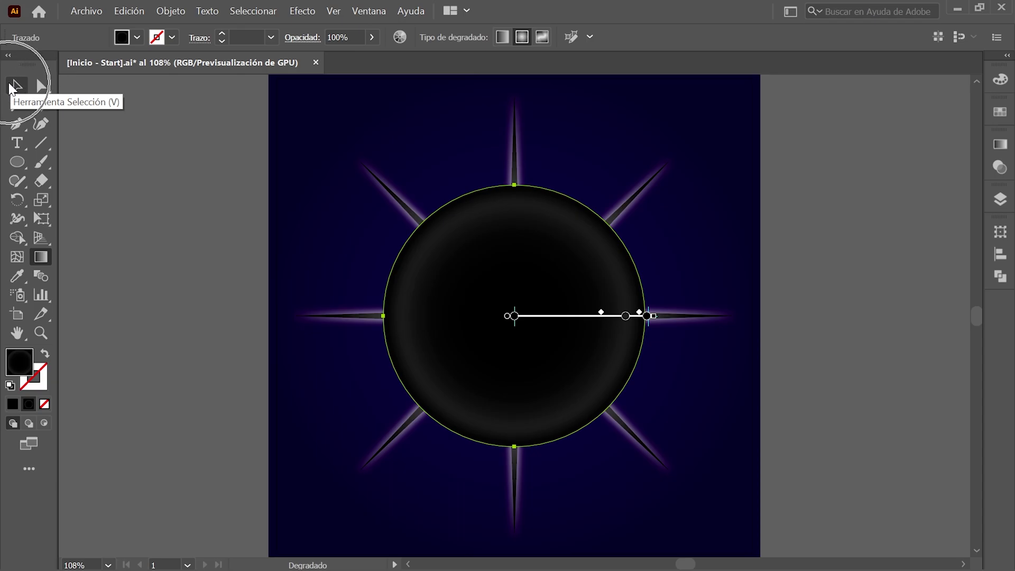
Step: Select all the flare pieces and set their blend mode to Trama (Screen)
{"action": "left_click", "coordinate": [14, 86]}
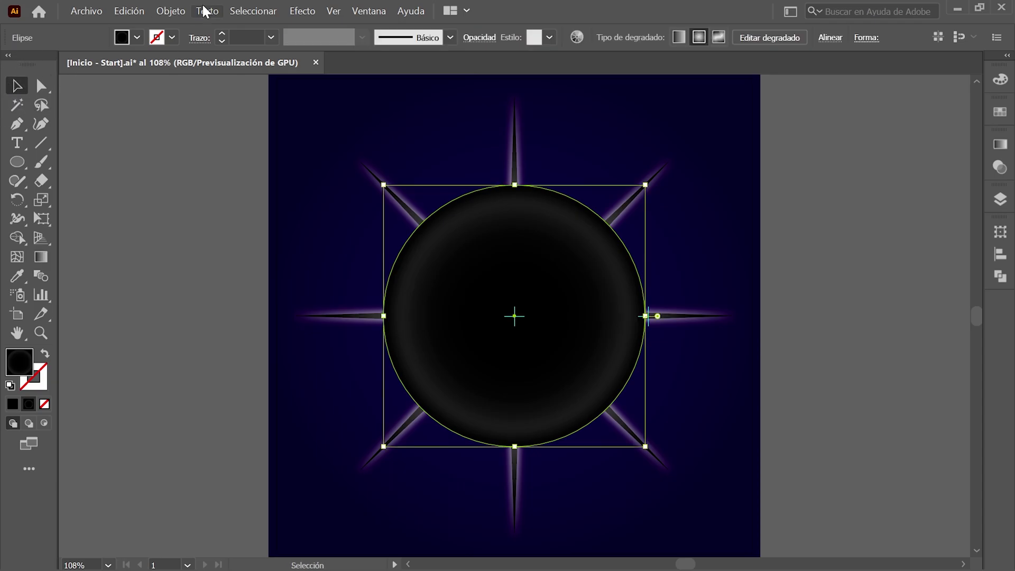
{"action": "left_click", "coordinate": [245, 11]}
{"action": "left_click", "coordinate": [289, 30]}
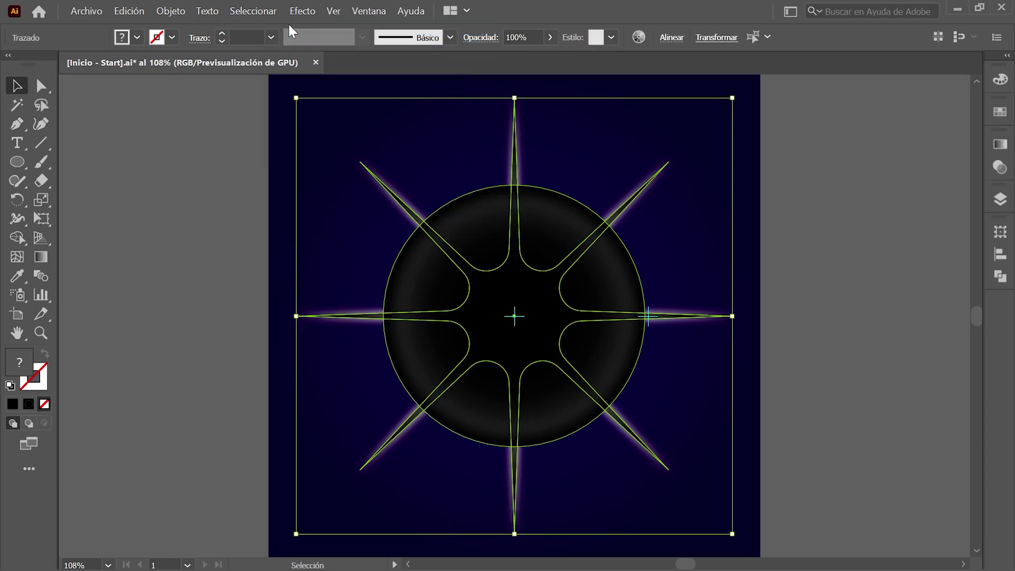
{"action": "left_click", "coordinate": [1001, 167]}
{"action": "left_click", "coordinate": [865, 162]}
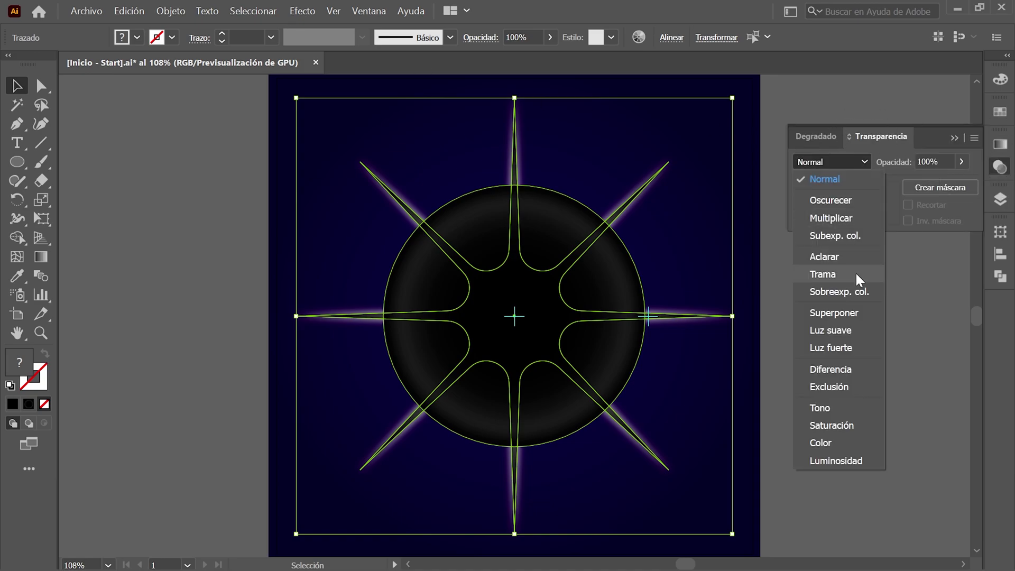
{"action": "left_click", "coordinate": [856, 274]}
{"action": "left_click", "coordinate": [1000, 168]}
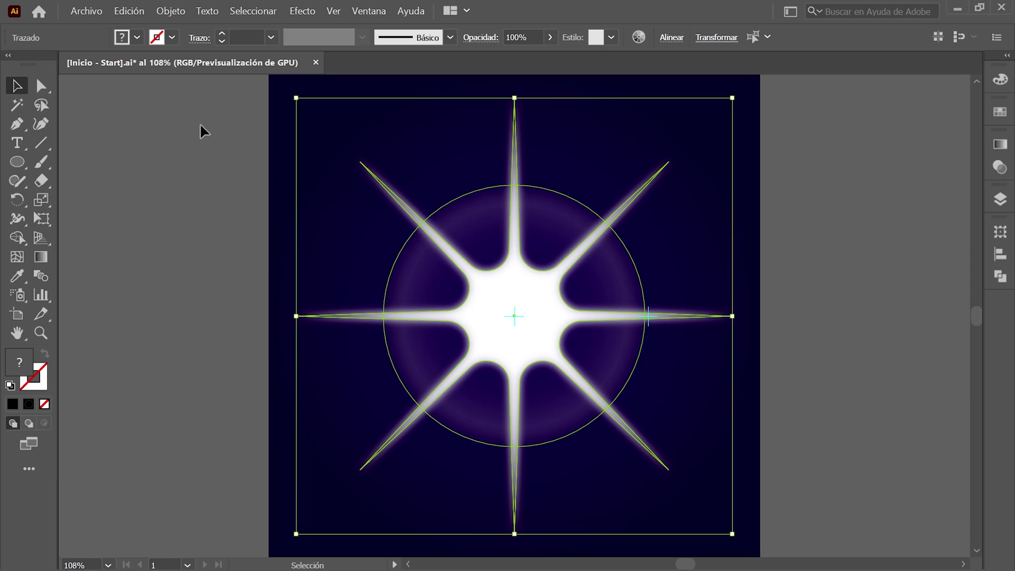
{"action": "left_click", "coordinate": [169, 9]}
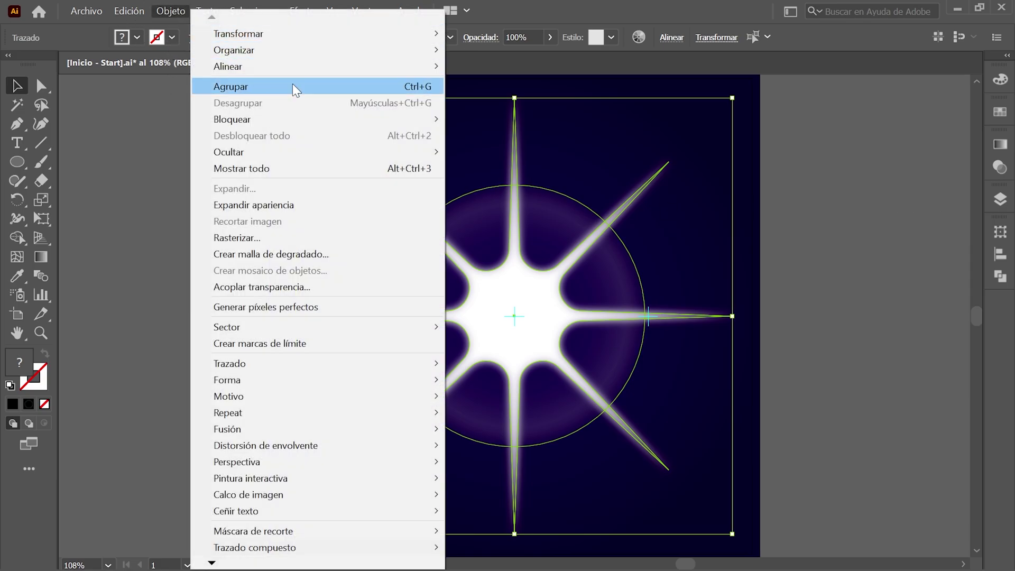
Step: Group the flare pieces and position the group at X 479 px, Y 431 px
{"action": "left_click", "coordinate": [300, 88]}
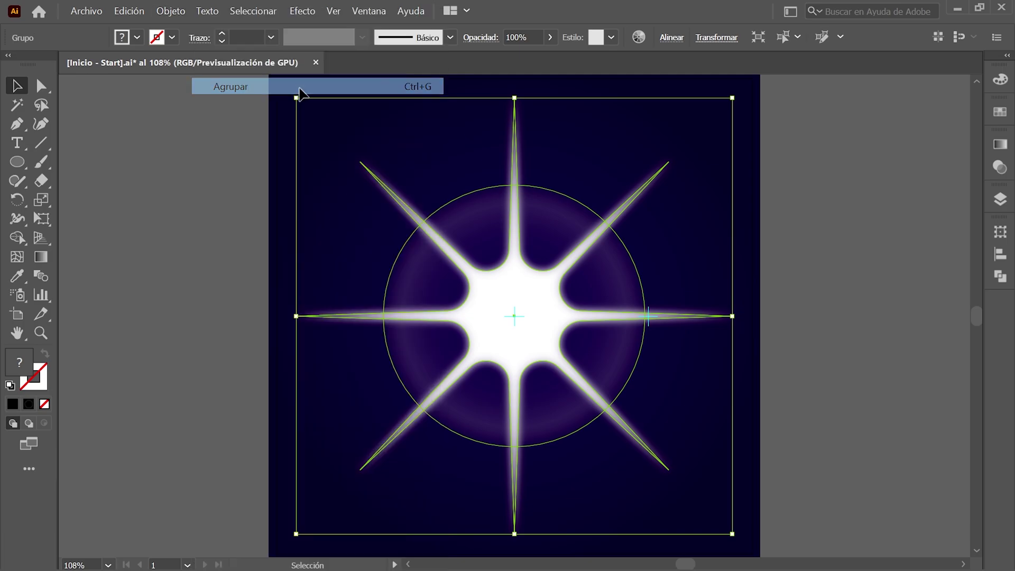
{"action": "left_click", "coordinate": [1002, 233]}
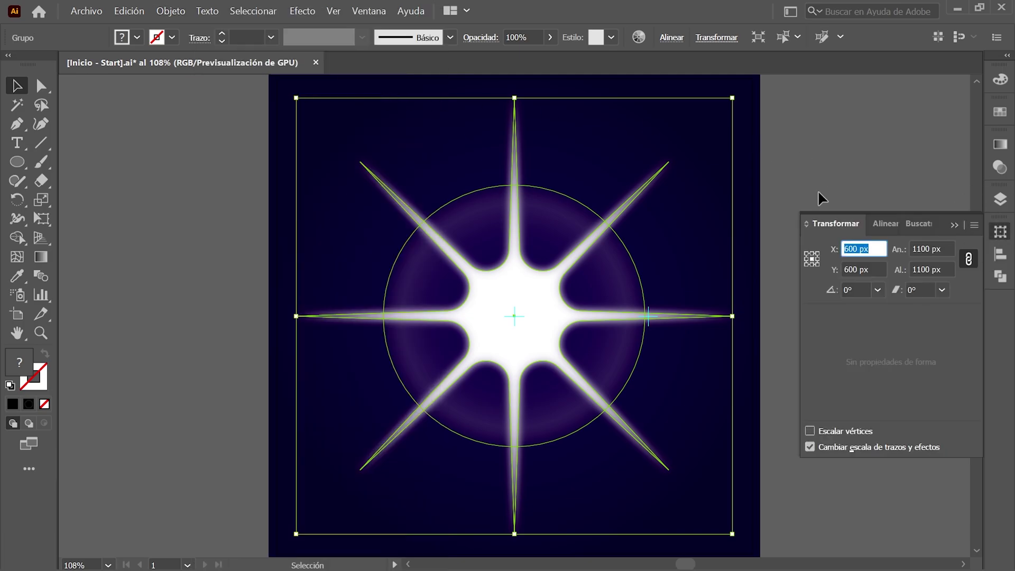
{"action": "type", "text": "479"}
{"action": "key", "text": "Tab"}
{"action": "type", "text": "43"}
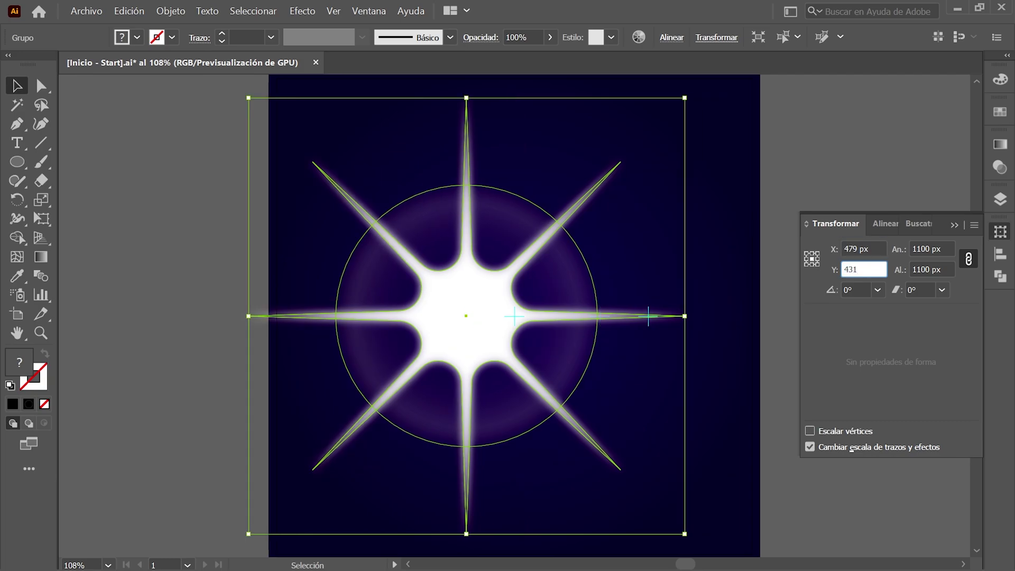
{"action": "key", "text": "Return"}
{"action": "left_click", "coordinate": [1001, 232]}
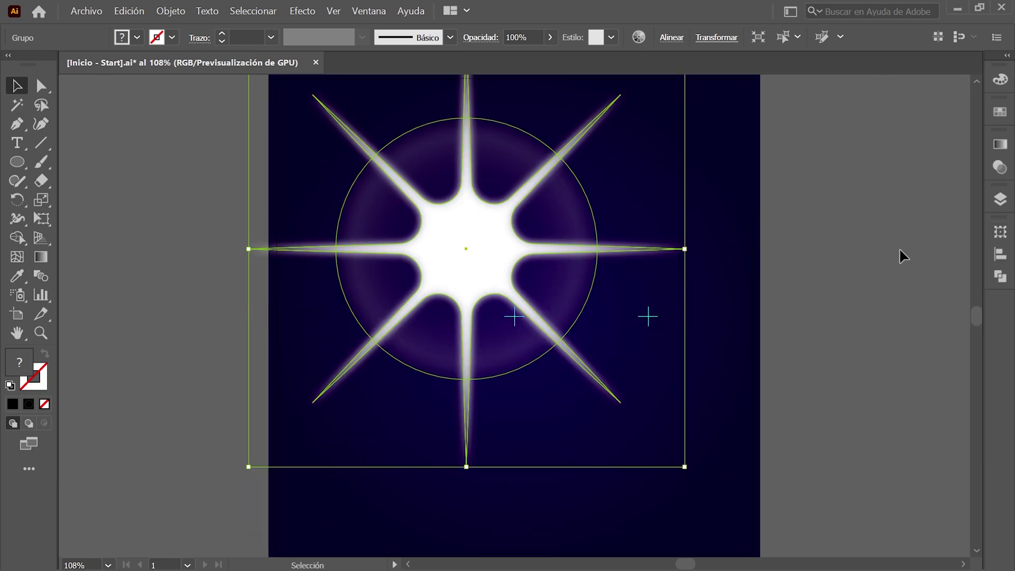
Step: Scale the flare group uniformly to 40%
{"action": "left_click", "coordinate": [171, 11]}
{"action": "mouse_move", "coordinate": [238, 33]}
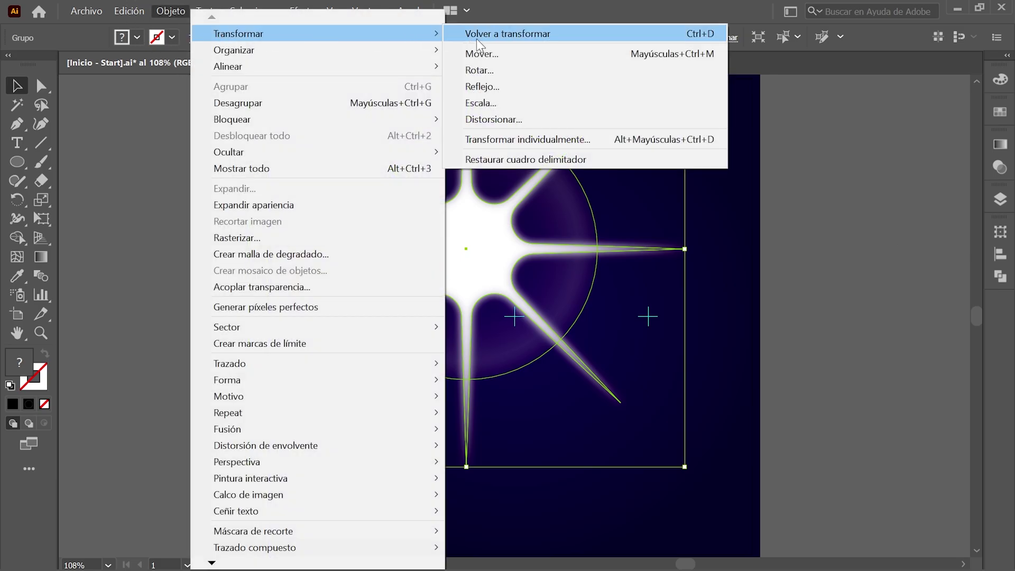
{"action": "left_click", "coordinate": [548, 102]}
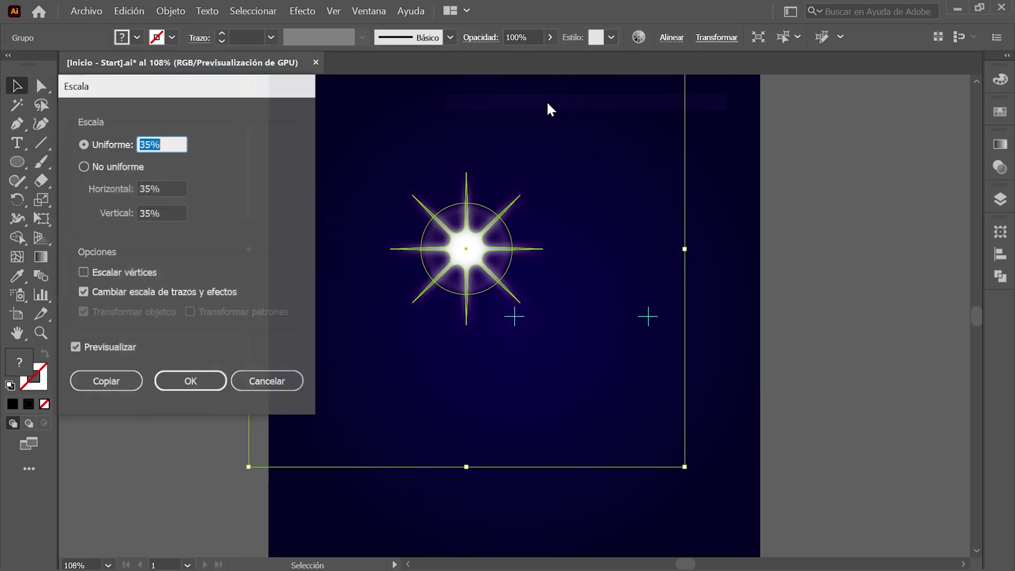
{"action": "type", "text": "40"}
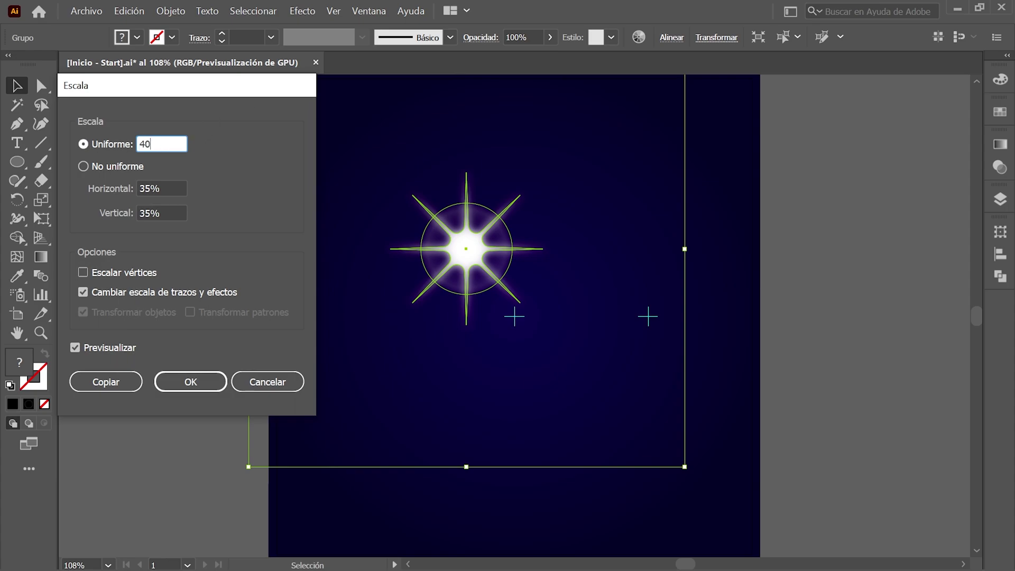
{"action": "left_click", "coordinate": [191, 382]}
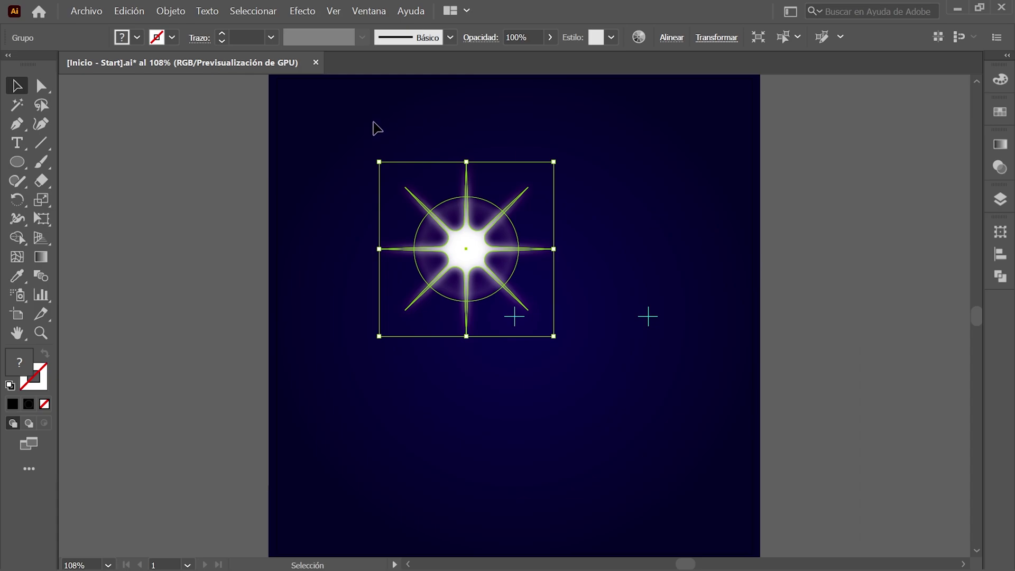
{"action": "left_click", "coordinate": [253, 10]}
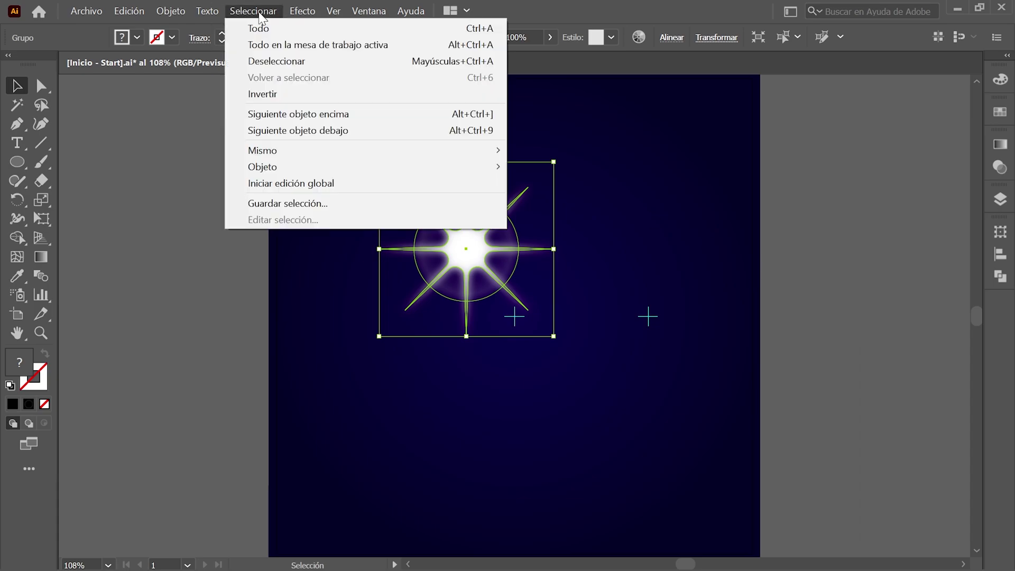
Step: Deselect, hide the Guías and Destello 3 layers, and show the Gema and long-rayed flare layers
{"action": "left_click", "coordinate": [327, 61]}
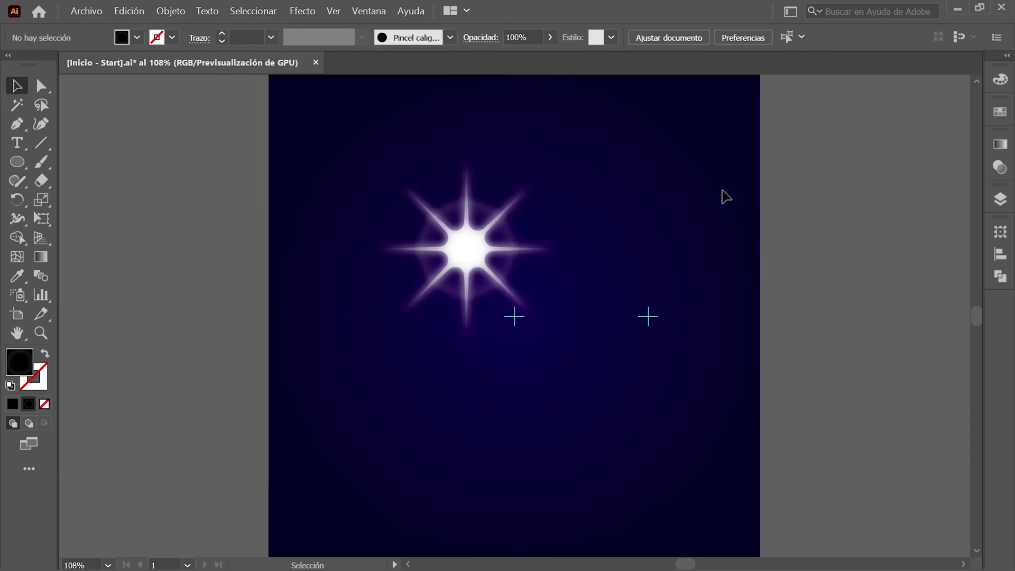
{"action": "left_click", "coordinate": [1001, 201]}
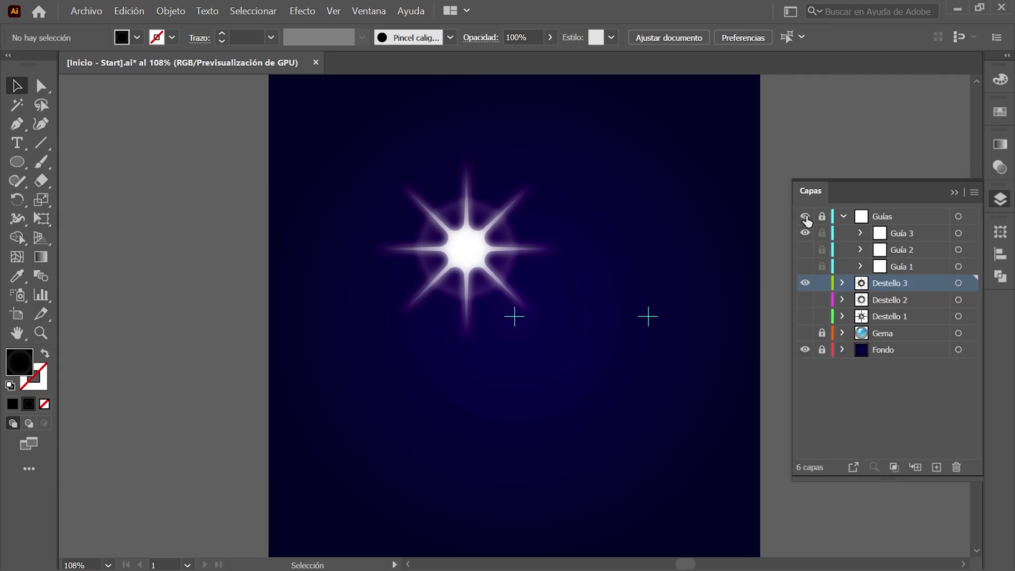
{"action": "left_click", "coordinate": [805, 217]}
{"action": "left_click", "coordinate": [843, 217]}
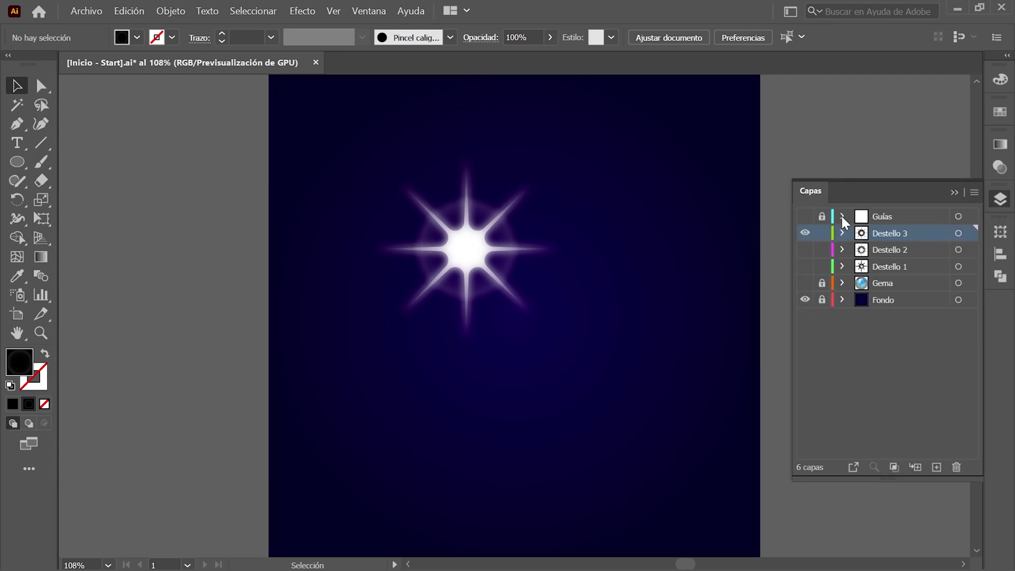
{"action": "left_click", "coordinate": [805, 289]}
{"action": "left_click", "coordinate": [805, 287]}
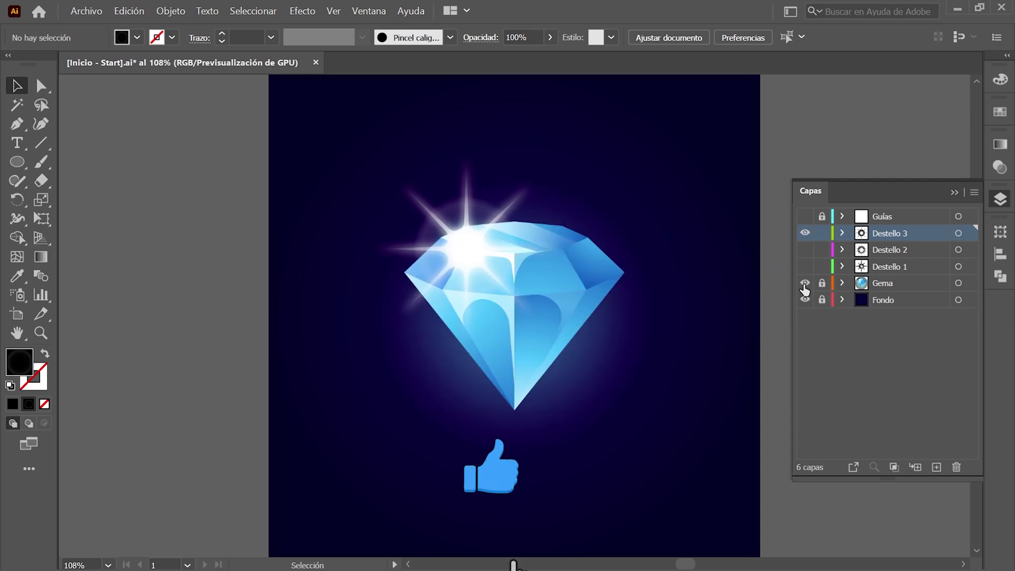
{"action": "left_click", "coordinate": [805, 233]}
{"action": "left_click", "coordinate": [807, 250]}
{"action": "left_click", "coordinate": [805, 267]}
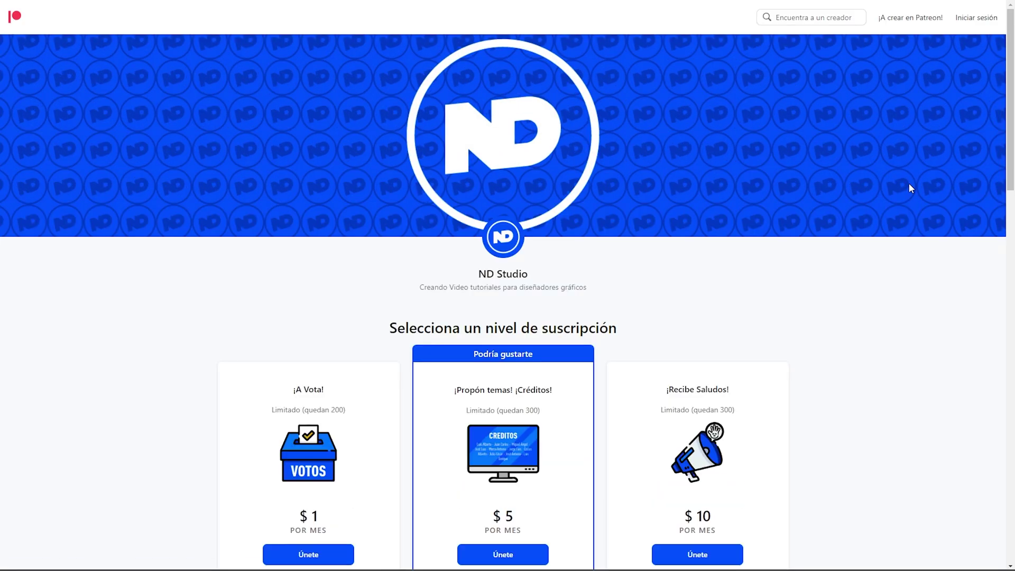
Step: Scroll to the $1, $5 and $10 Patreon tiers and point at the $1 and $5 Únete buttons
{"action": "scroll", "coordinate": [910, 200], "scroll_direction": "down", "scroll_amount": 3}
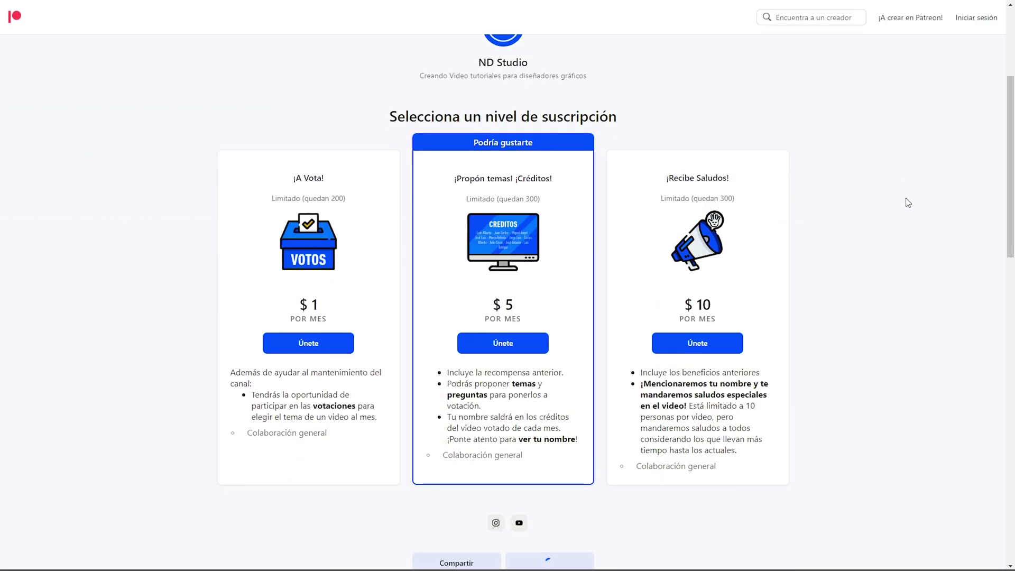
{"action": "left_click", "coordinate": [343, 352]}
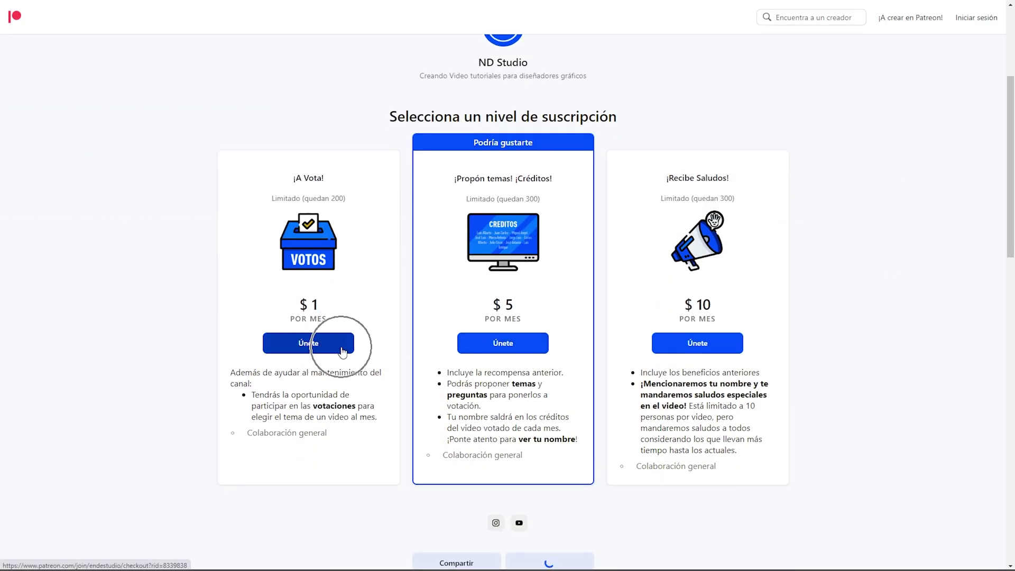
{"action": "left_click", "coordinate": [498, 349]}
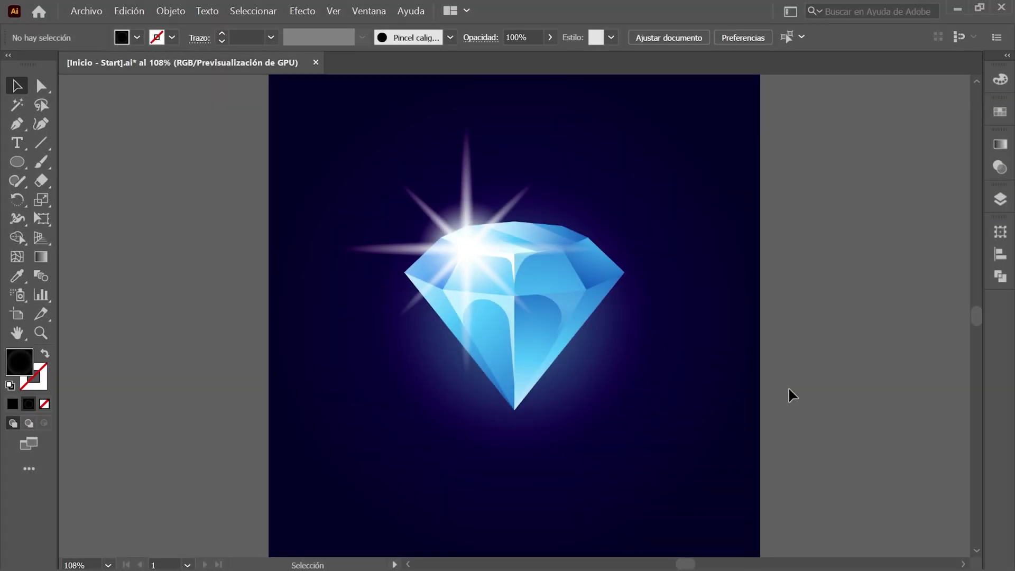